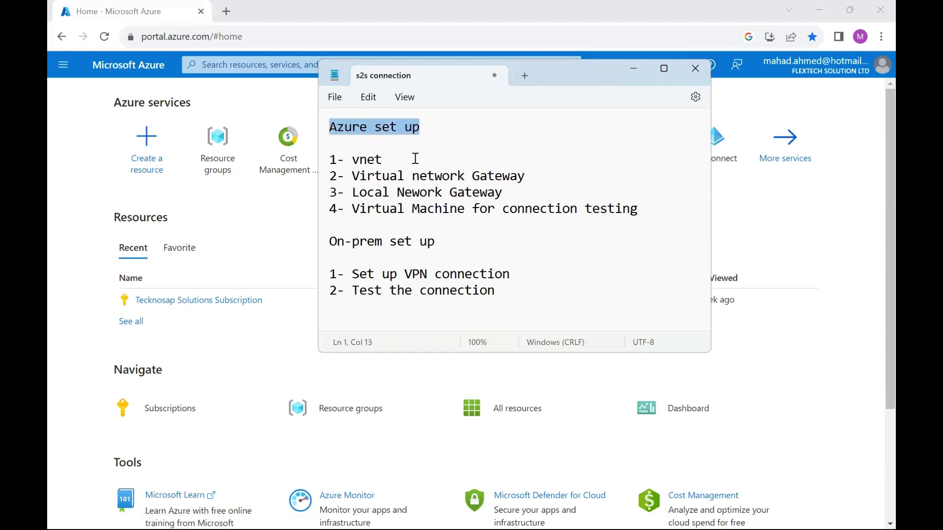
# Highlight each plan line in Notepad: VNet, VPN gateway, local gateway, test VM, on-prem VPN setup and testing
pyautogui.moveTo(414, 159); pyautogui.dragTo(347, 161)
pyautogui.moveTo(529, 178); pyautogui.dragTo(355, 176)
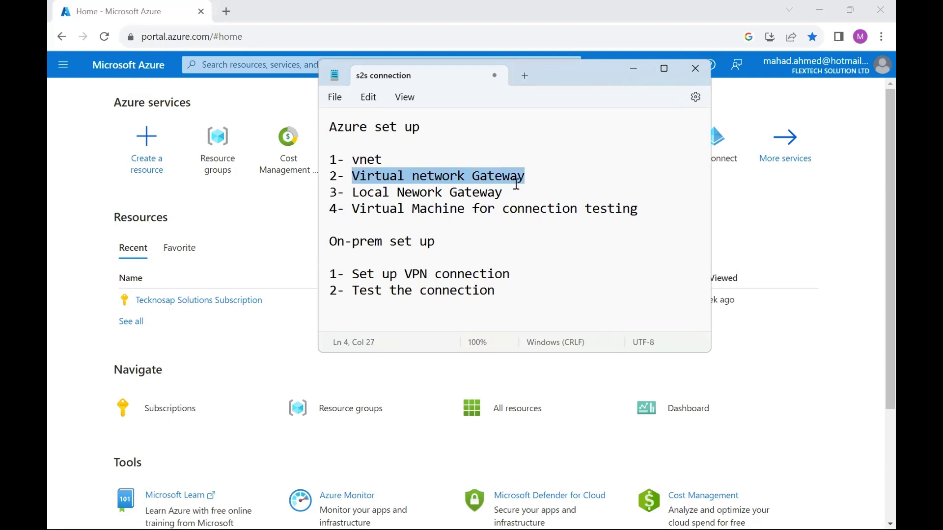
pyautogui.moveTo(525, 192); pyautogui.dragTo(347, 197)
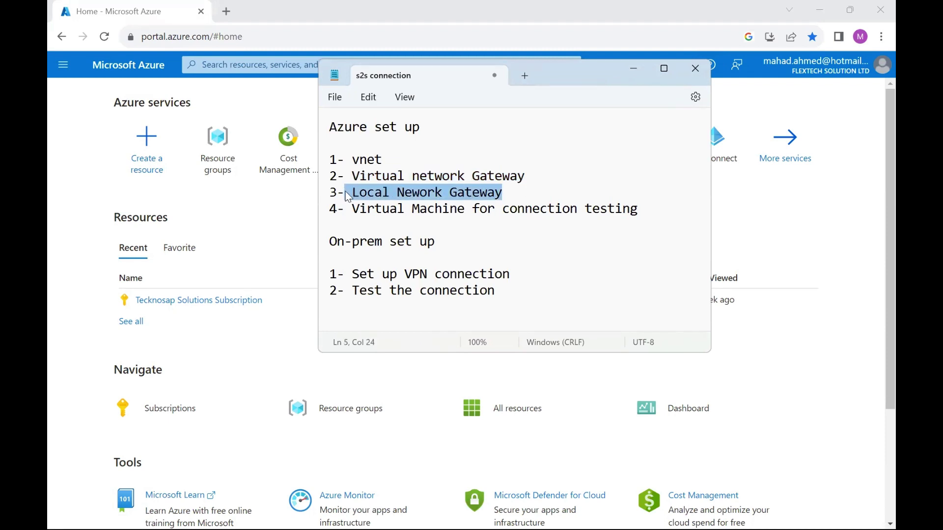
pyautogui.moveTo(644, 211); pyautogui.dragTo(348, 211)
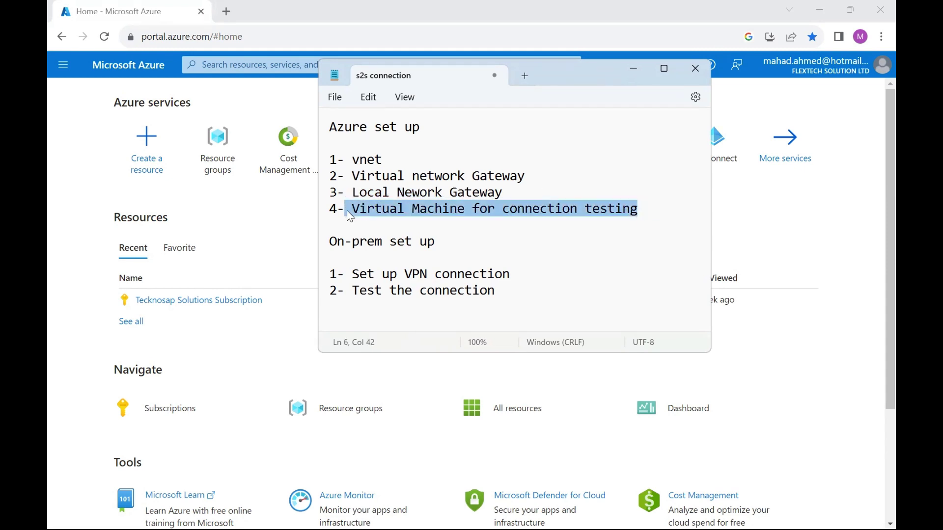
pyautogui.moveTo(329, 241); pyautogui.dragTo(434, 241)
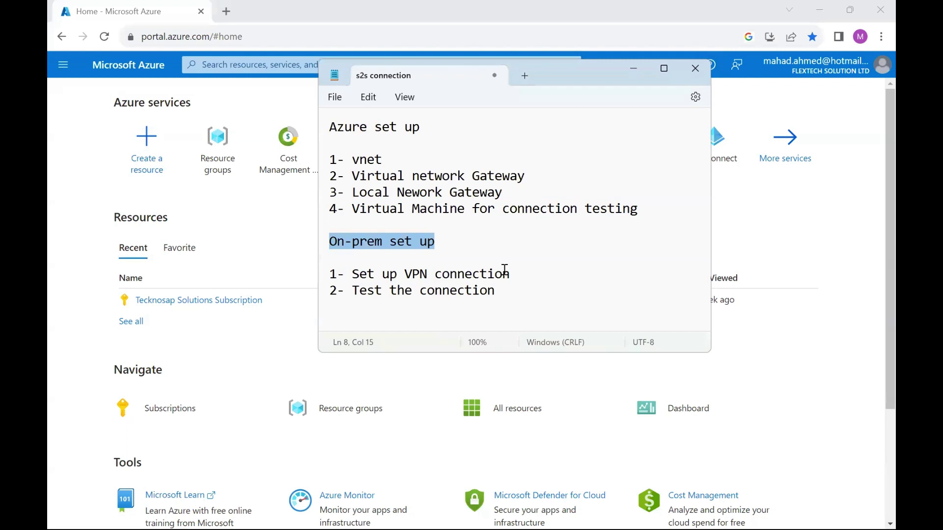
pyautogui.moveTo(526, 273); pyautogui.dragTo(355, 267)
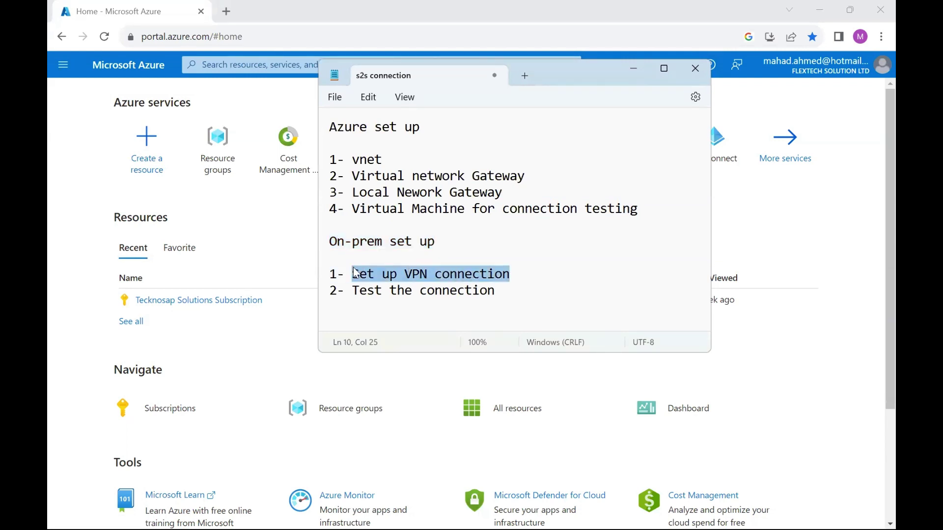
pyautogui.moveTo(505, 289); pyautogui.dragTo(361, 298)
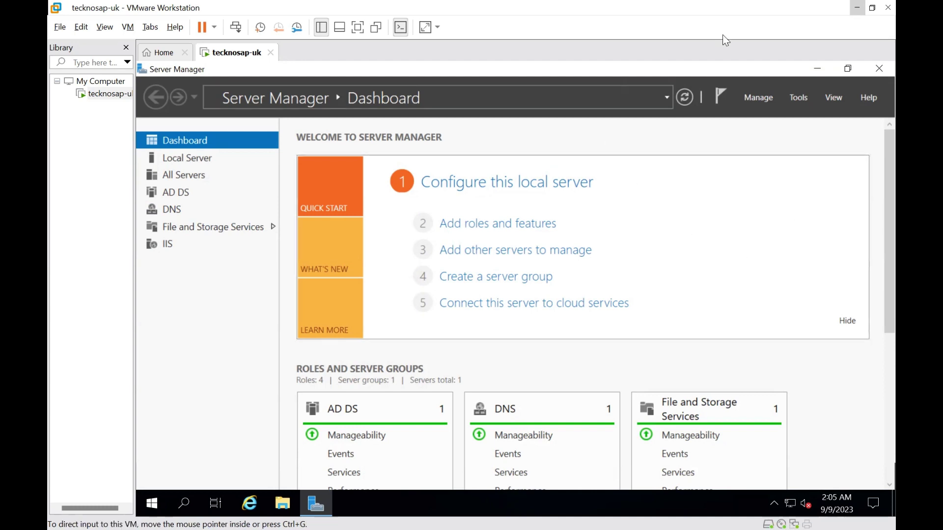
# Minimize VMware Workstation to bring the Azure portal home page back into view
pyautogui.click(857, 8)
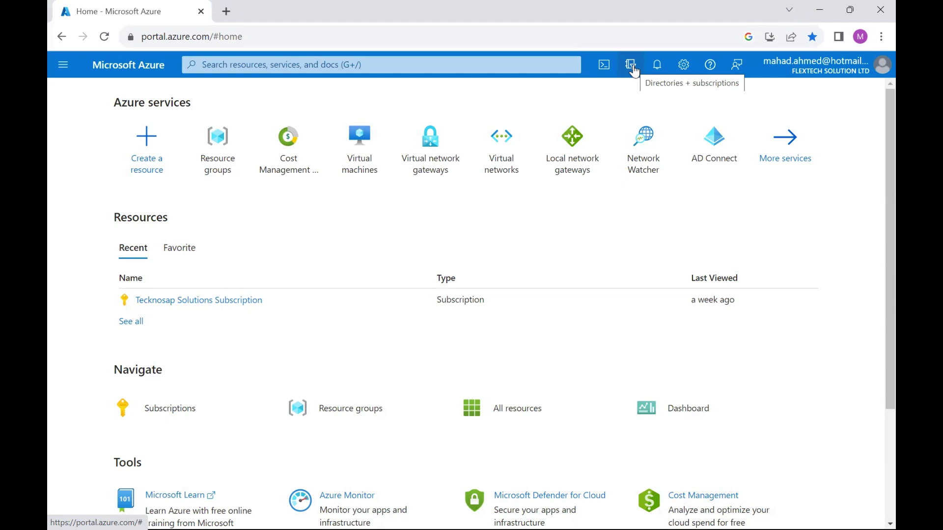
# Start a new virtual network and create the new resource group s2s-rg for it
pyautogui.click(499, 147)
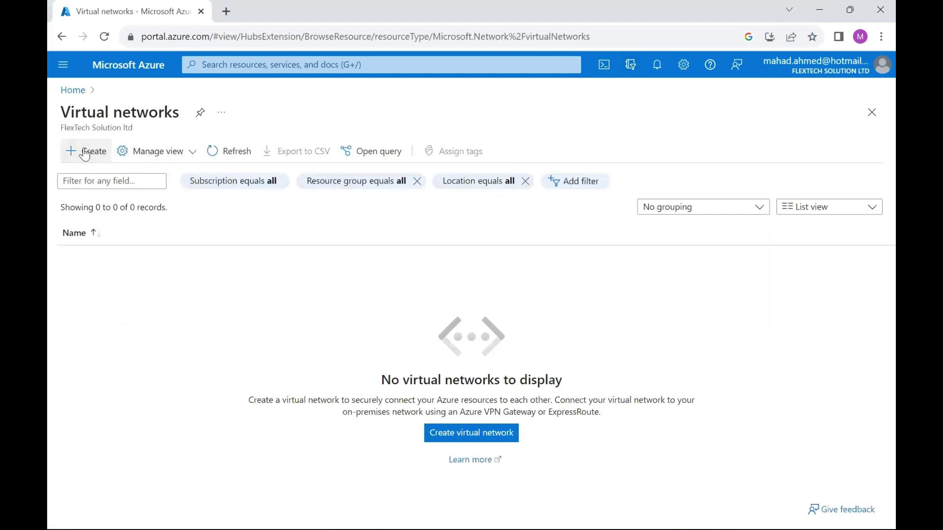
pyautogui.click(85, 153)
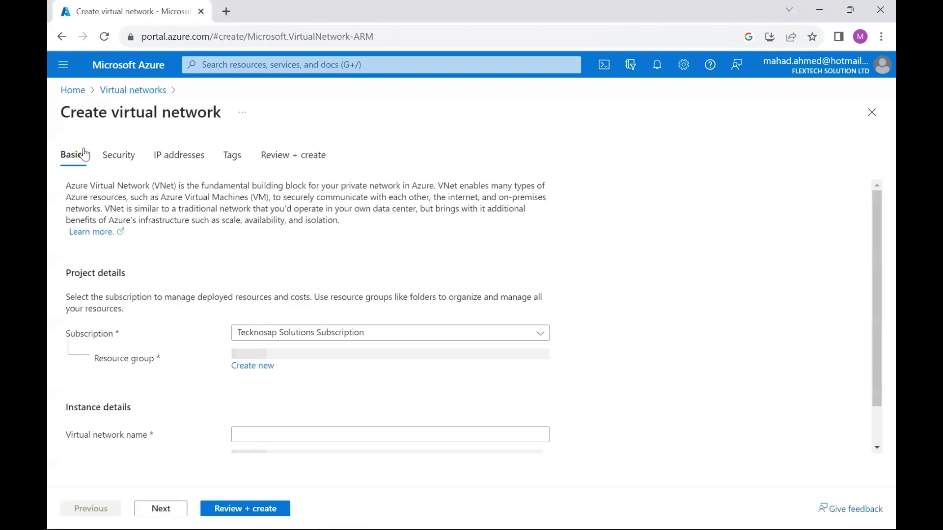
pyautogui.click(265, 370)
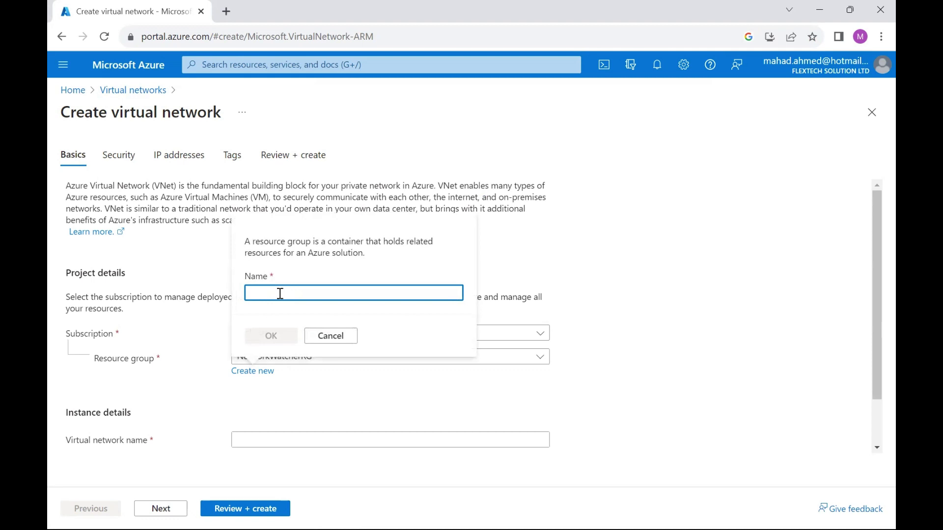
pyautogui.write('s2s-rg')
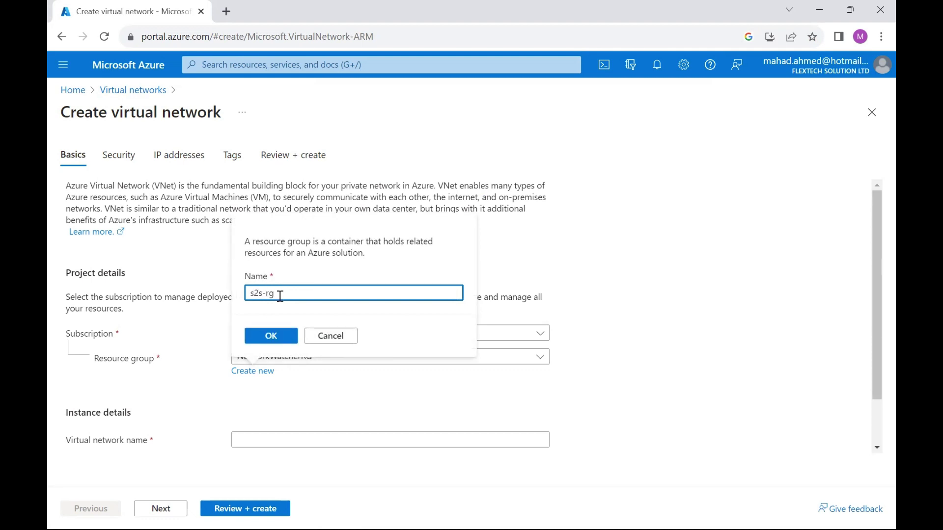
pyautogui.click(270, 335)
# Name the virtual network s2s-vnet in East US and continue past the Basics settings
pyautogui.click(281, 441)
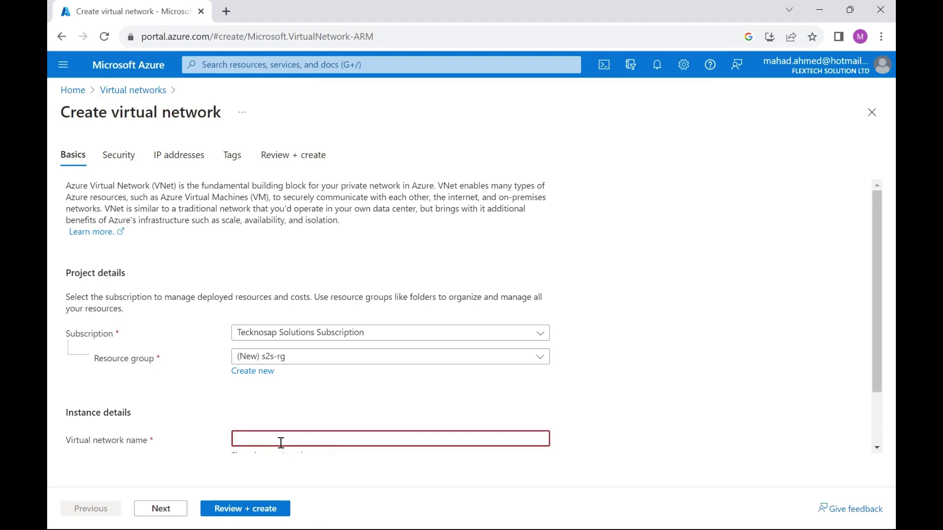
pyautogui.write('s2')
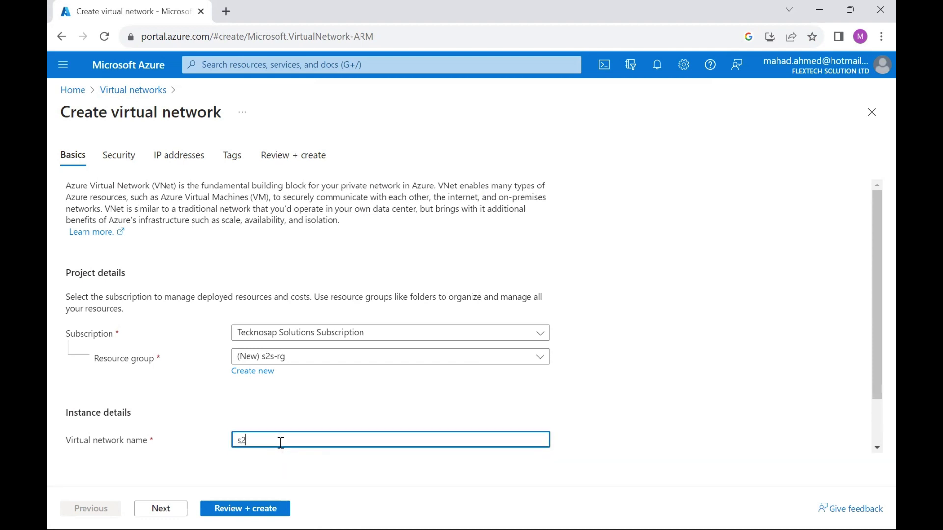
pyautogui.write('s-vnet')
pyautogui.moveTo(876, 235); pyautogui.dragTo(876, 332)
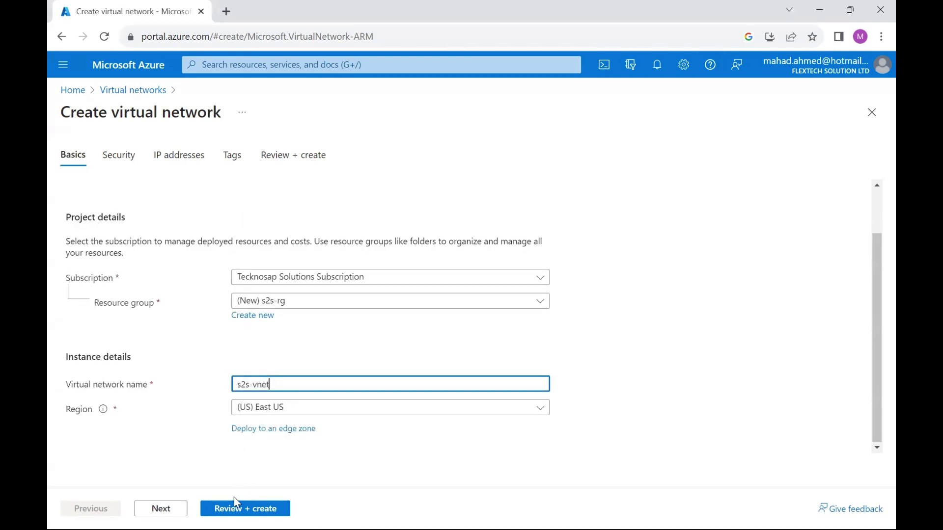
pyautogui.click(156, 512)
# Rename the default subnet to s2s-vnet-subnet, then review and create the s2s-vnet network
pyautogui.click(159, 509)
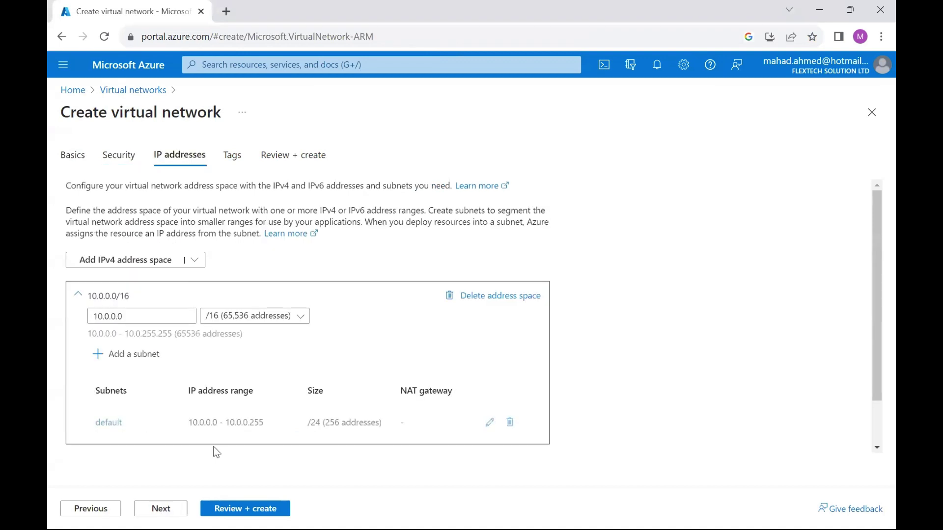
pyautogui.click(109, 422)
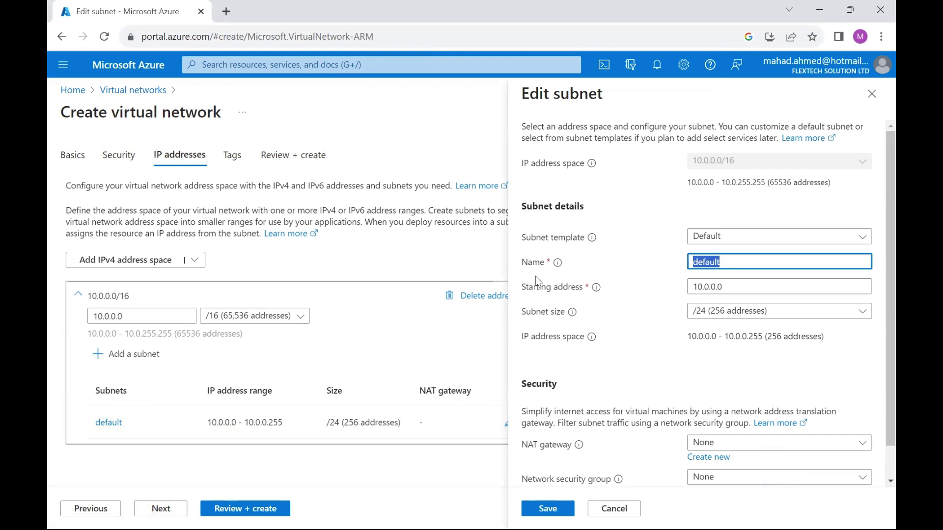
pyautogui.write('s2s-vnet')
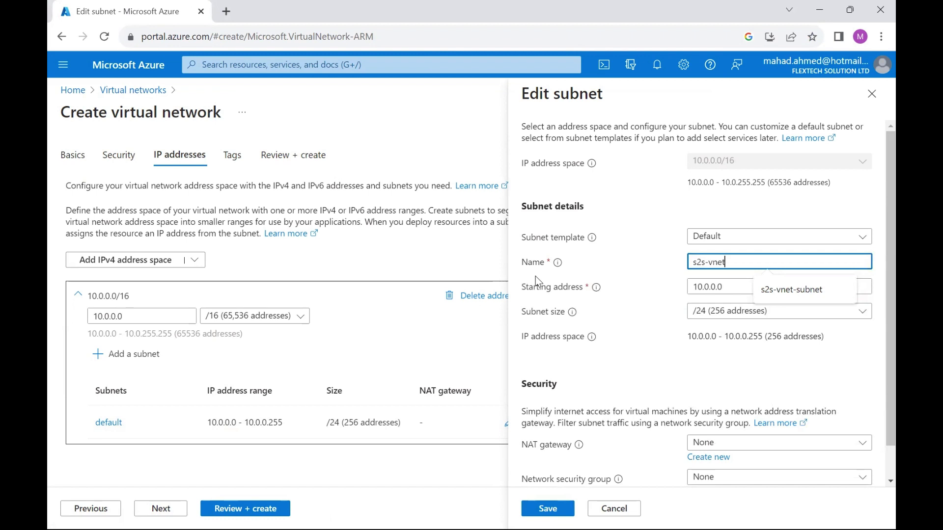
pyautogui.write('-subnet')
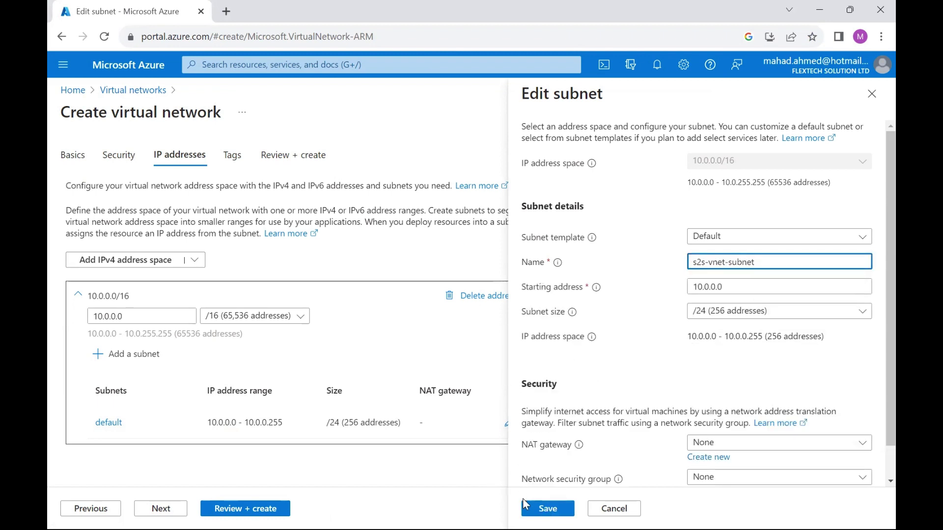
pyautogui.click(533, 509)
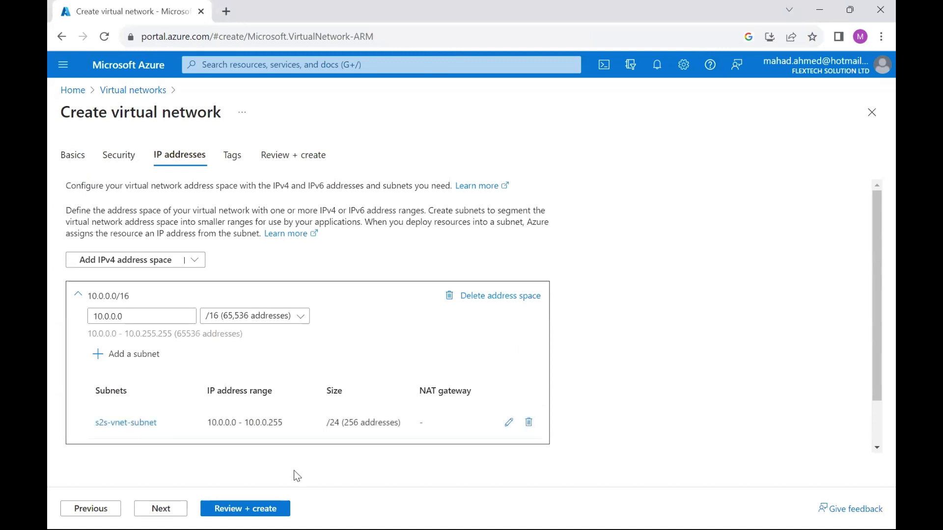
pyautogui.click(255, 508)
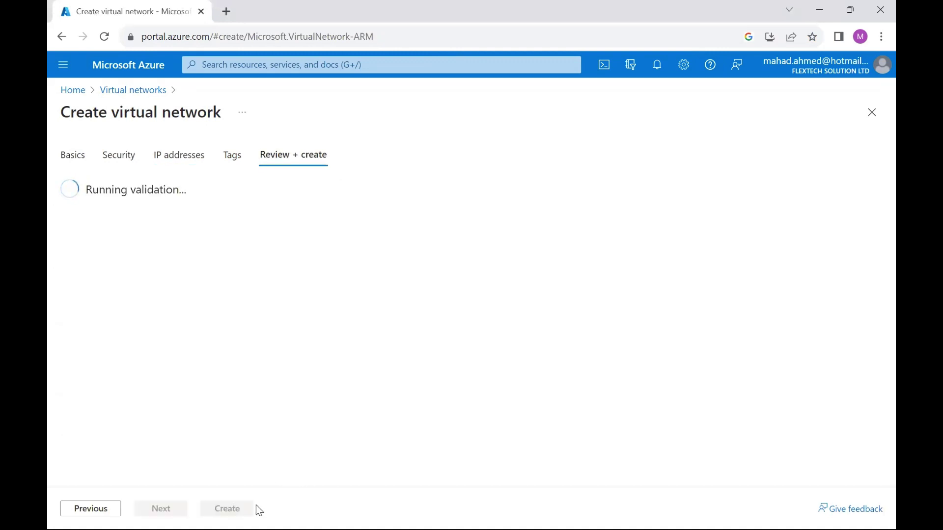
pyautogui.click(230, 507)
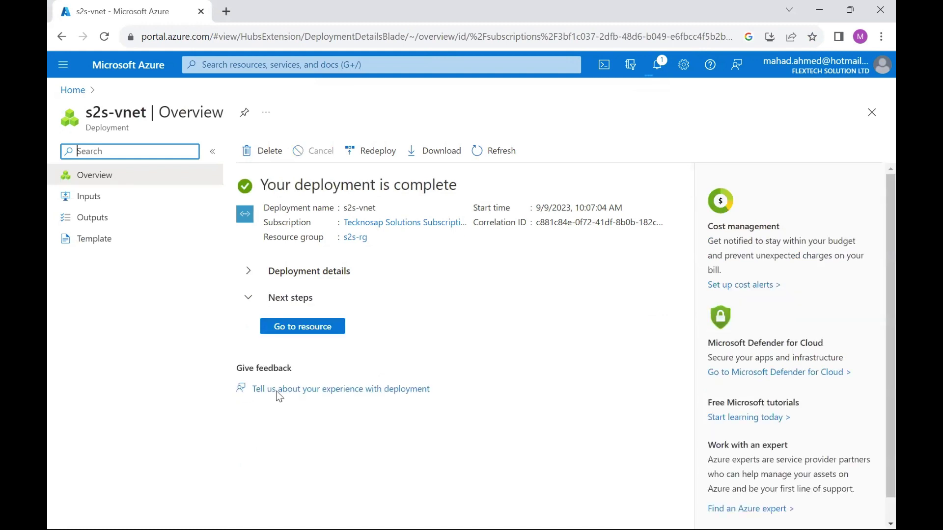
# Add a GatewaySubnet with the default 10.0.1.0/24 range to s2s-vnet and save it
pyautogui.click(303, 326)
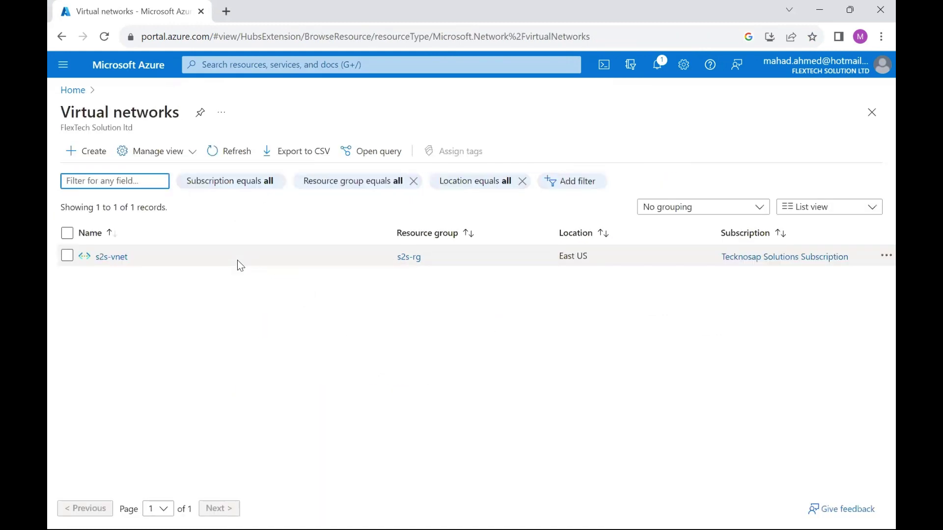
pyautogui.click(98, 260)
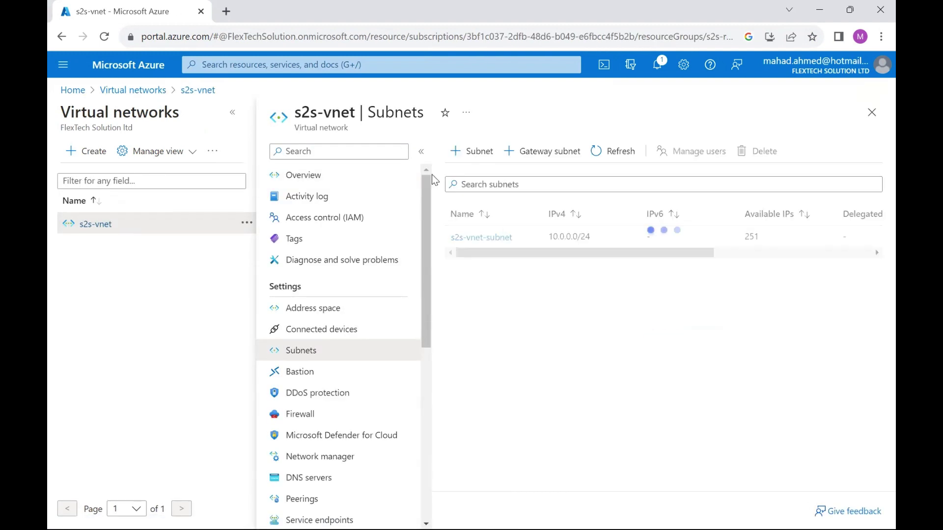
pyautogui.click(547, 151)
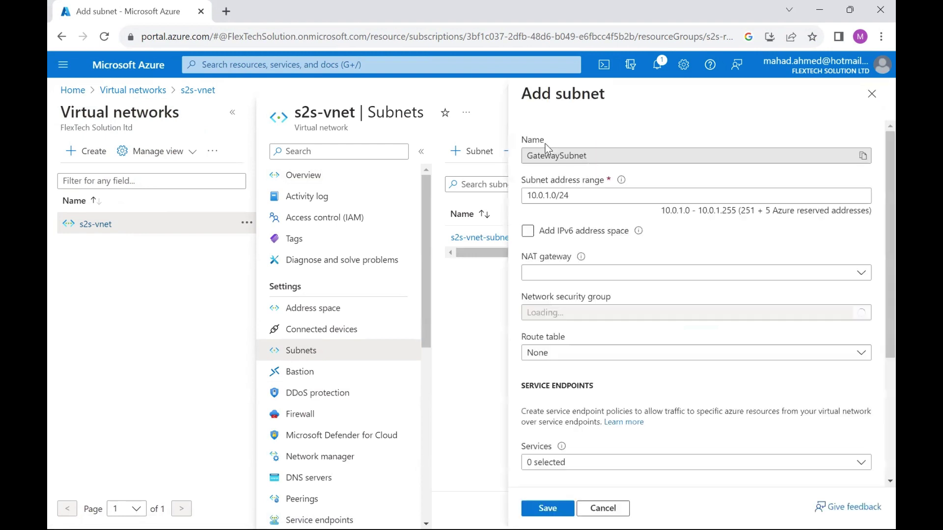
pyautogui.click(548, 509)
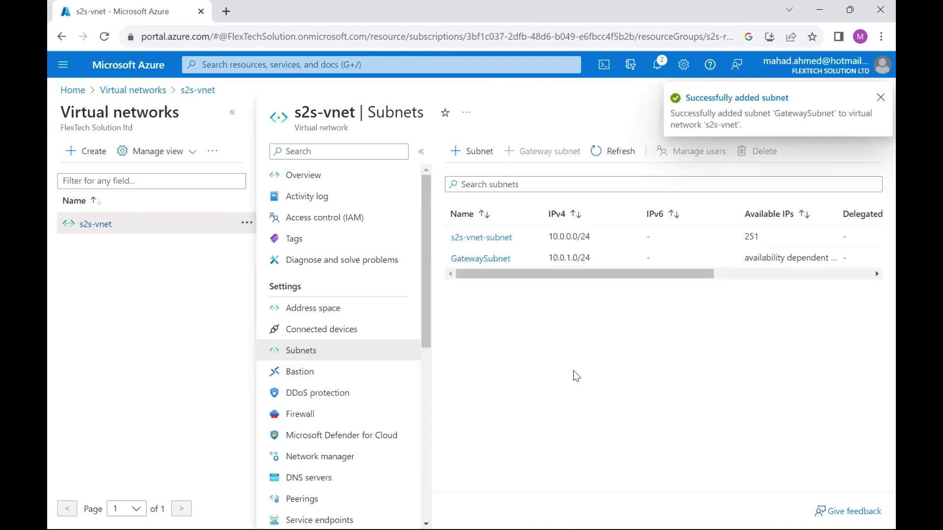
pyautogui.click(369, 65)
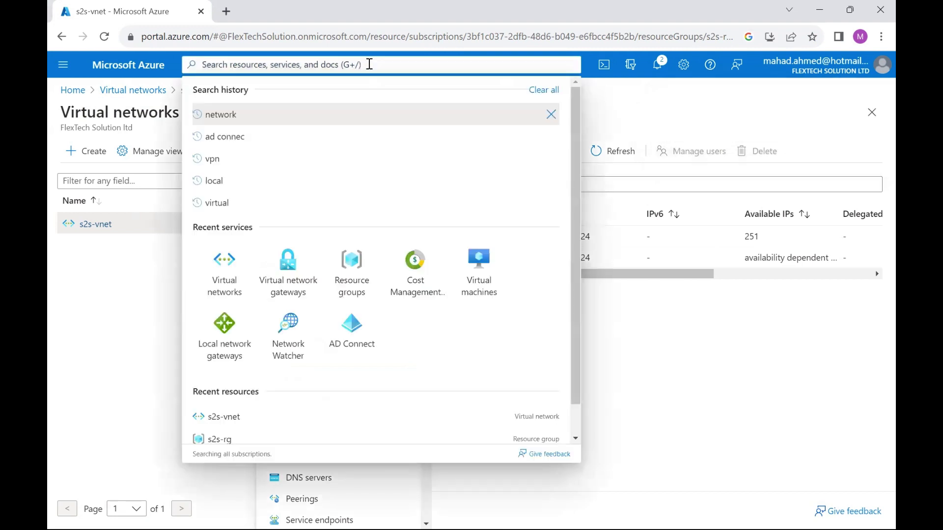
# Start a virtual network gateway named s2s-vpn with SKU VpnGw1
pyautogui.click(289, 282)
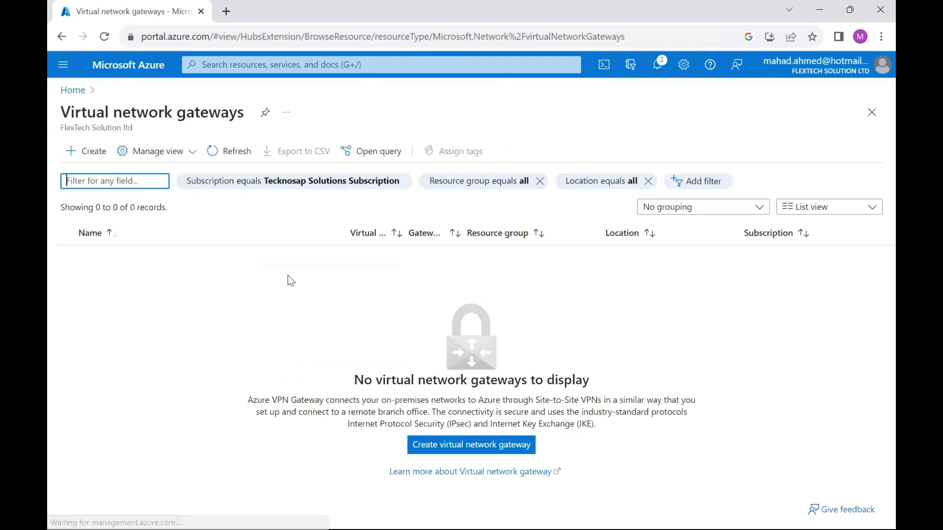
pyautogui.click(92, 155)
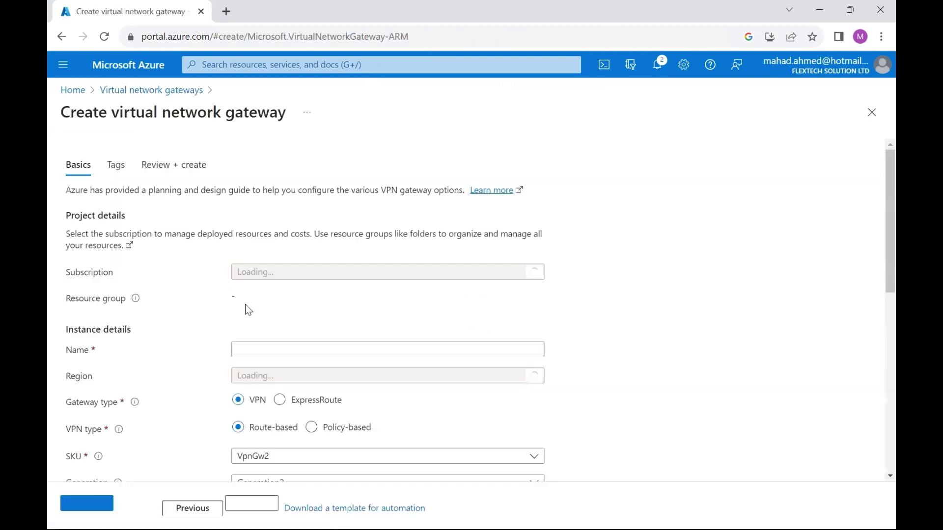
pyautogui.click(278, 349)
pyautogui.write('s2s-vpn')
pyautogui.click(291, 456)
pyautogui.click(263, 254)
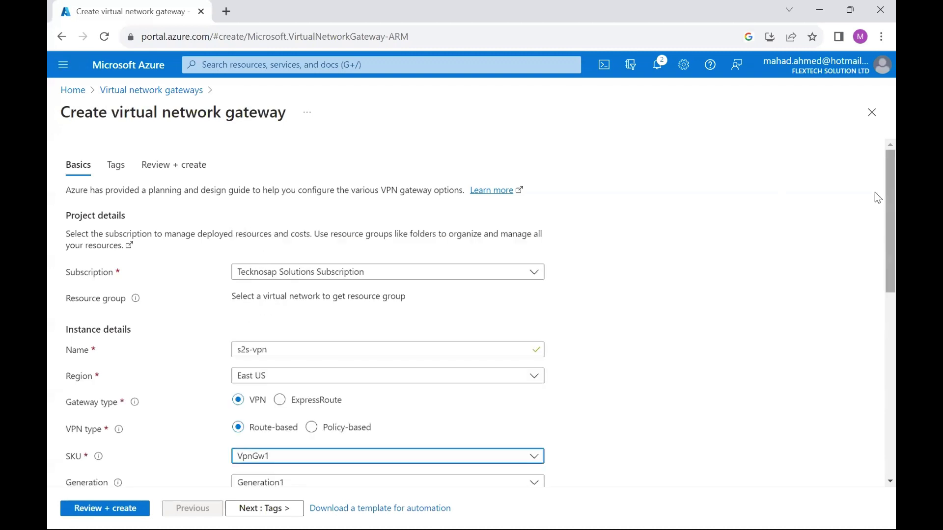
# Attach the gateway to s2s-vnet and name its new public IP vpn-ip
pyautogui.scroll(-5, 874, 191)
pyautogui.click(275, 246)
pyautogui.click(260, 310)
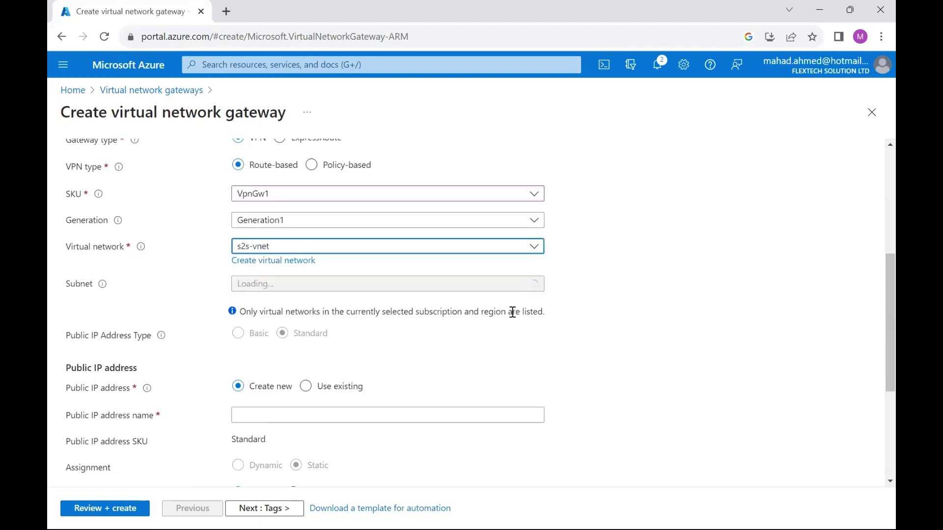
pyautogui.scroll(-2, 878, 344)
pyautogui.scroll(-1, 878, 345)
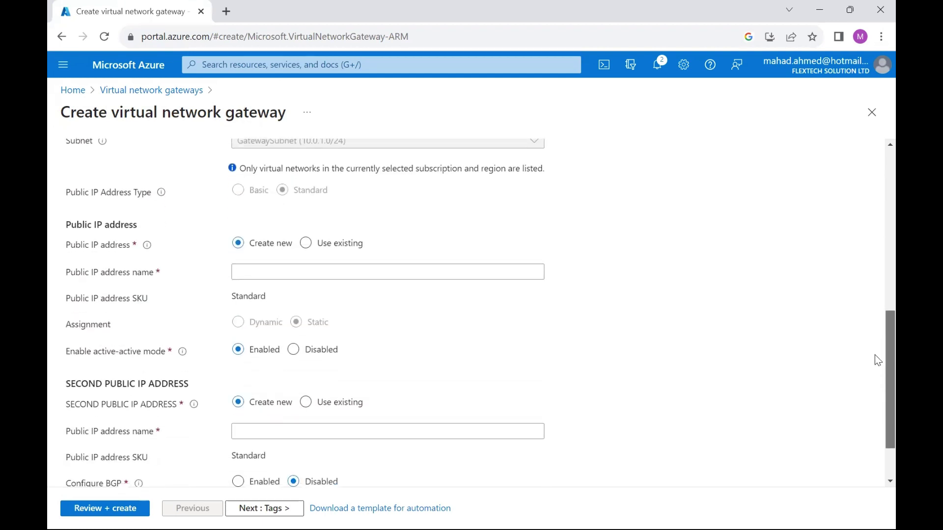
pyautogui.click(320, 272)
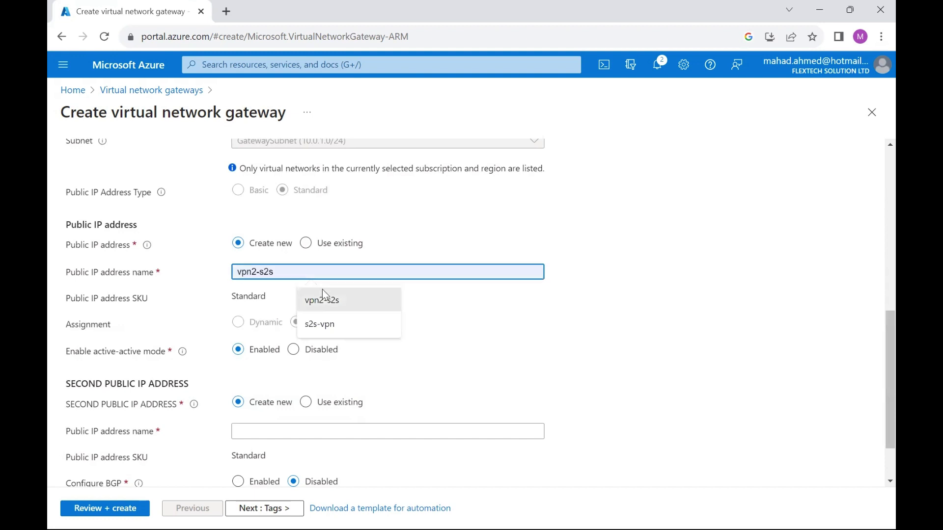
pyautogui.click(323, 300)
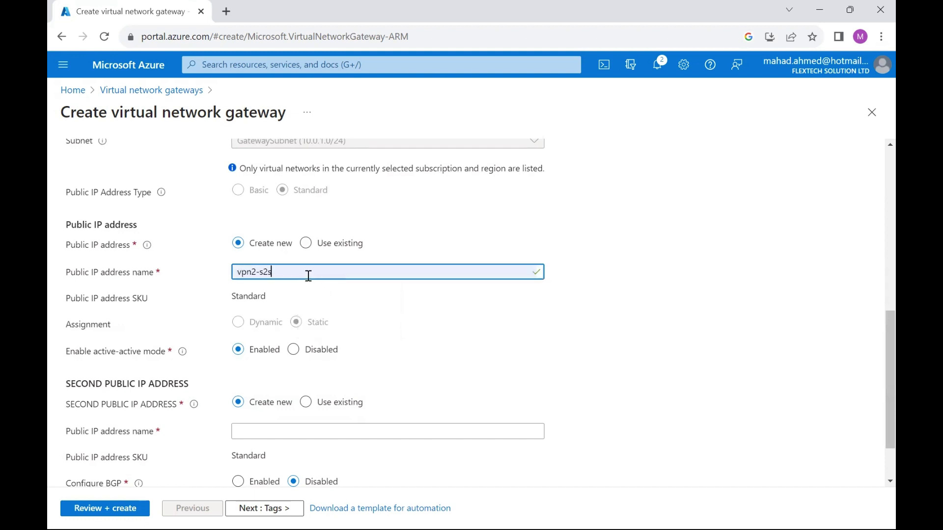
pyautogui.press('BackSpace')
pyautogui.press('BackSpace')
pyautogui.press('BackSpace')
pyautogui.press('BackSpace')
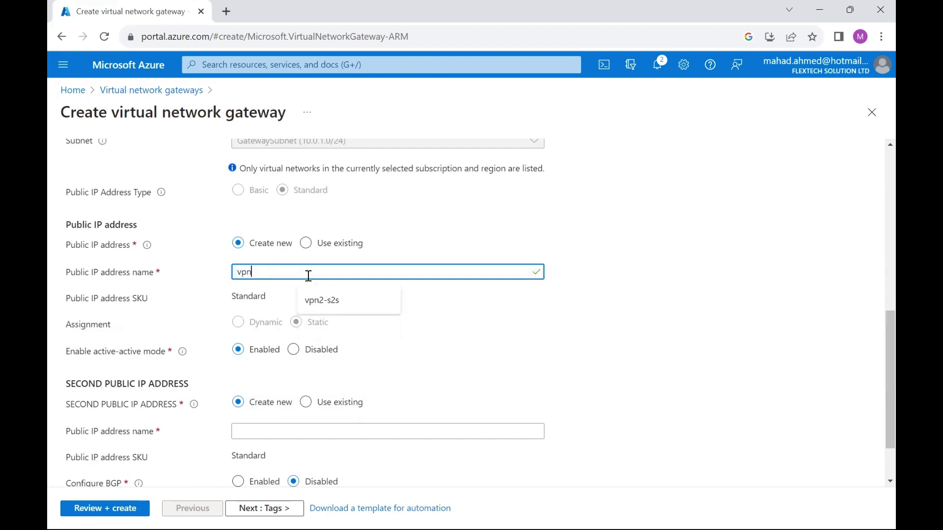
pyautogui.write('-ip')
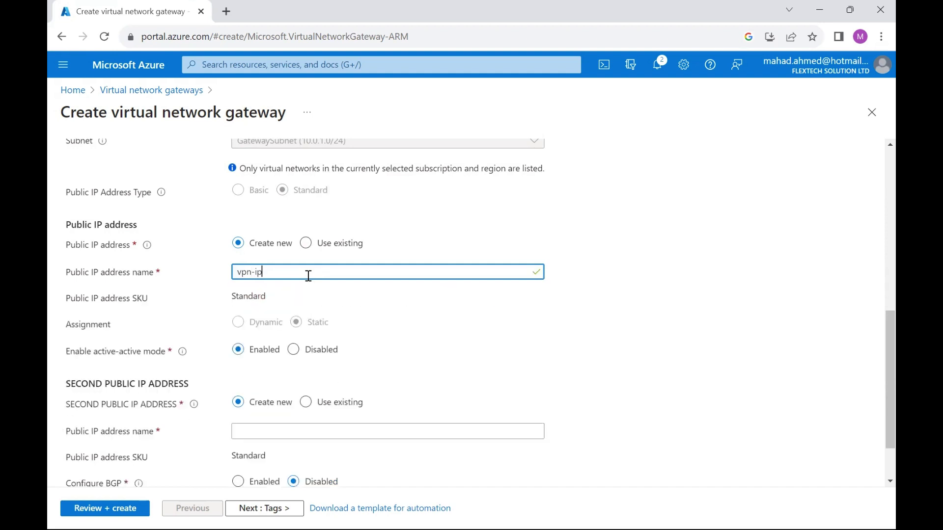
# Disable active-active mode, then review and create the s2s-vpn gateway
pyautogui.click(294, 350)
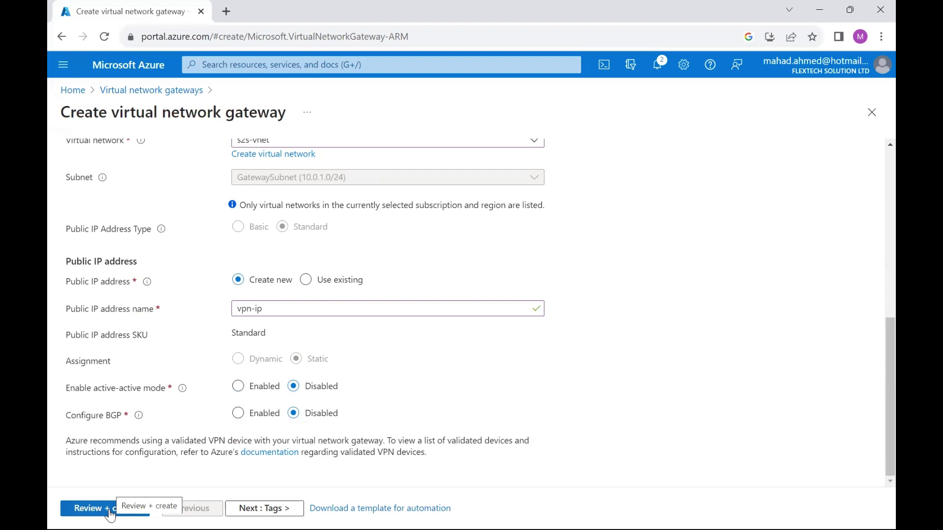
pyautogui.click(111, 514)
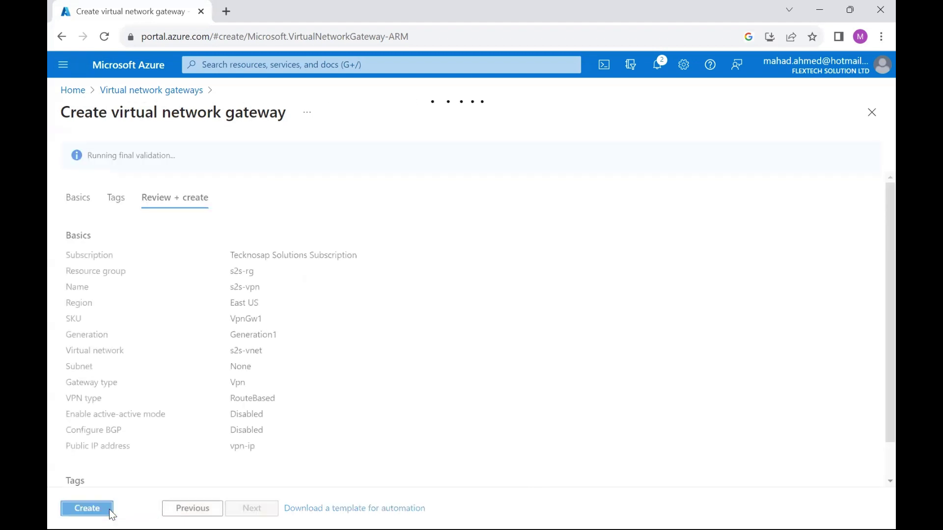
pyautogui.click(83, 509)
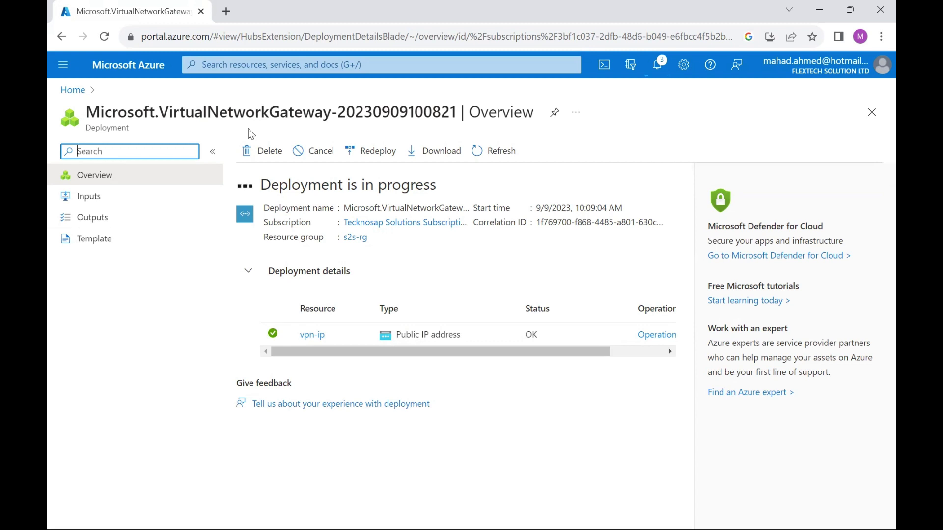
pyautogui.click(364, 65)
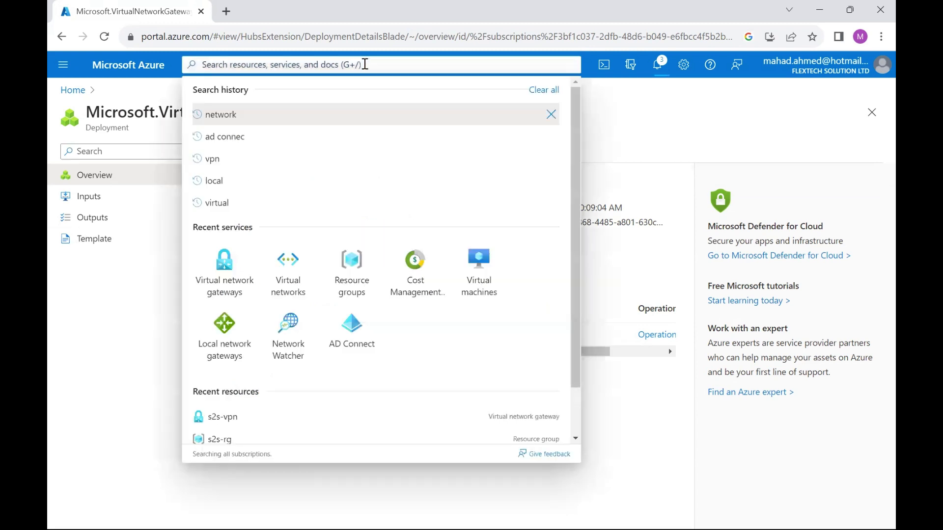
# Create a local network gateway named s2s-lng in resource group s2s-rg, East US
pyautogui.click(219, 352)
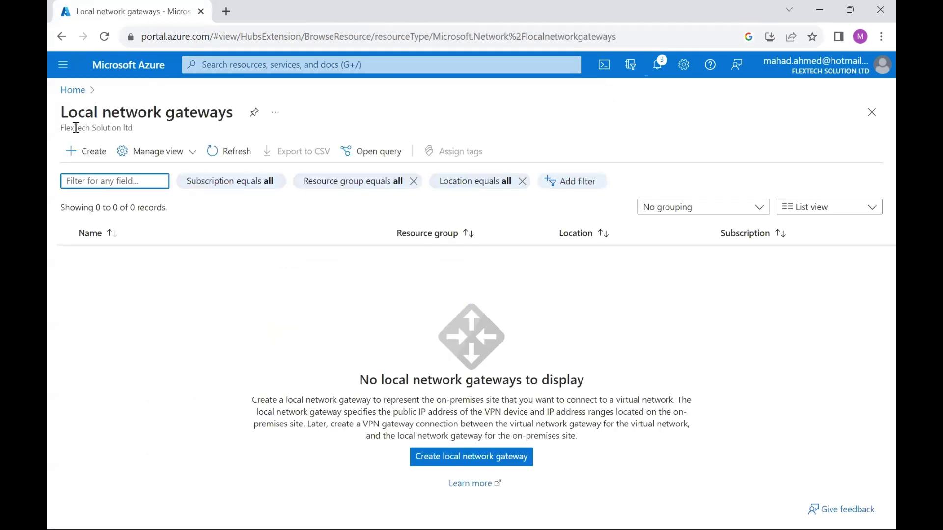
pyautogui.click(91, 151)
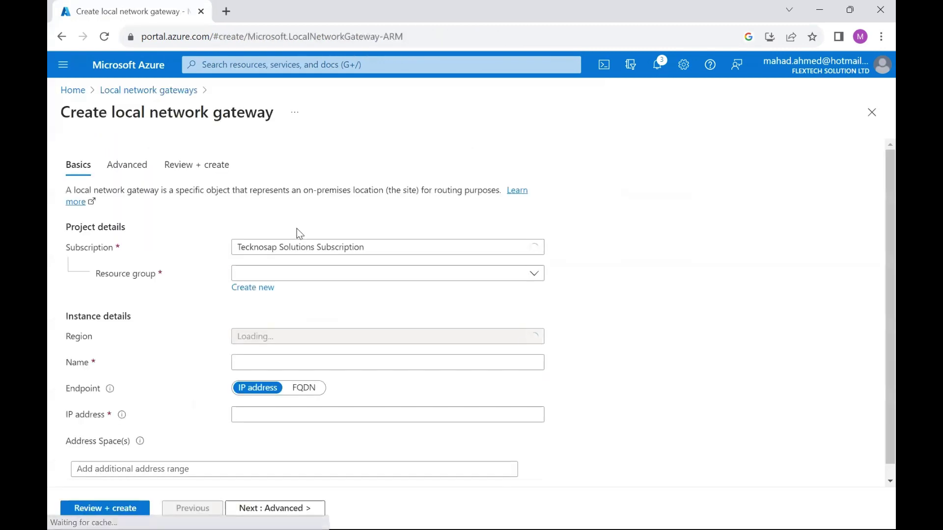
pyautogui.click(278, 274)
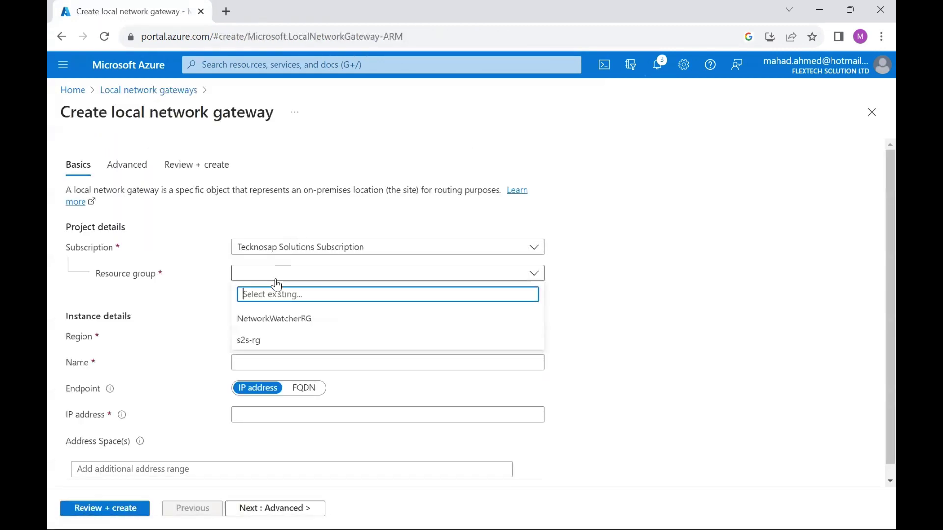
pyautogui.click(253, 327)
pyautogui.click(278, 278)
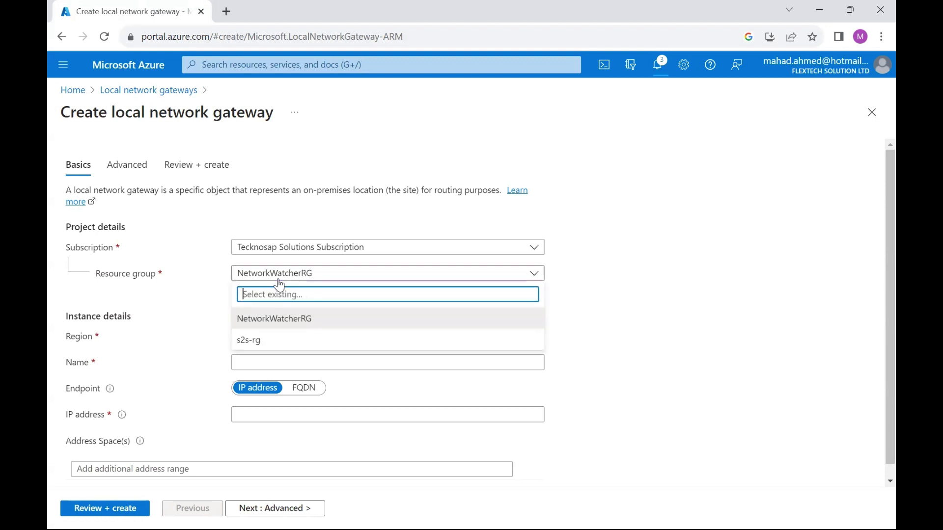
pyautogui.click(257, 337)
pyautogui.click(256, 361)
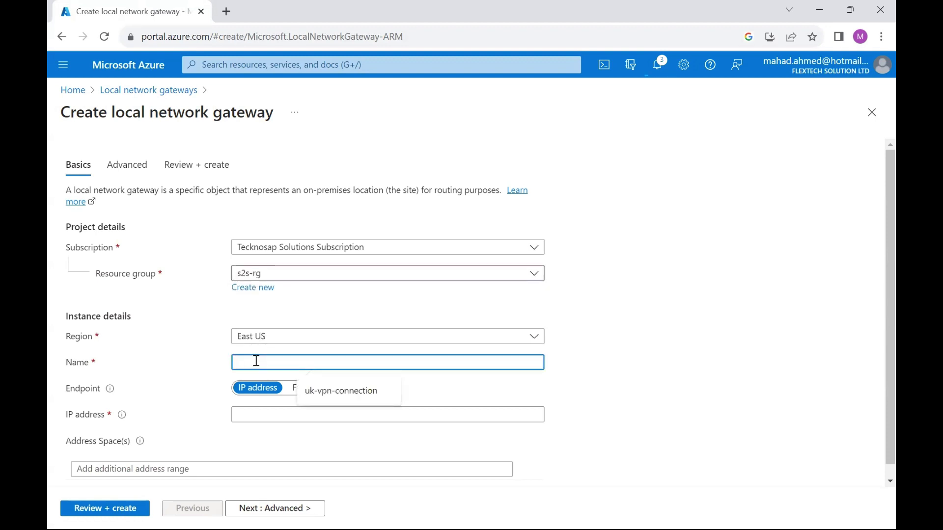
pyautogui.write('s2s')
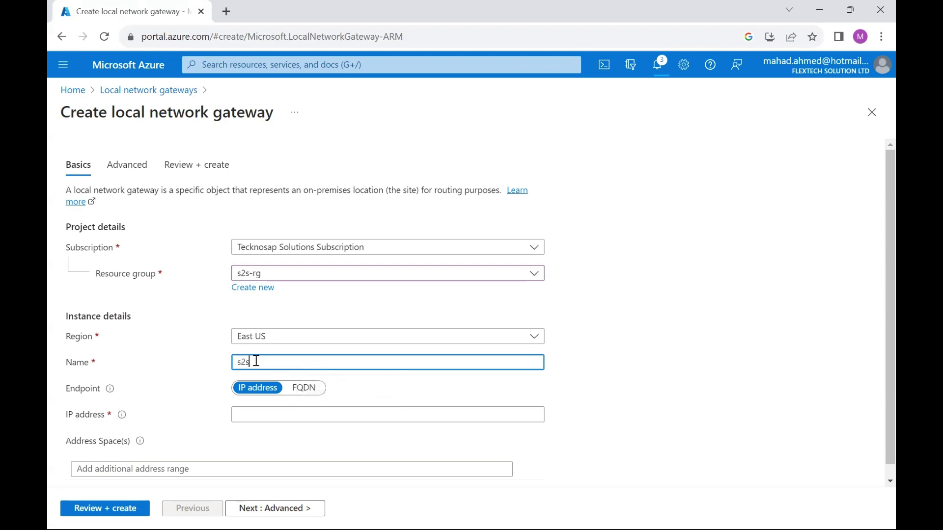
pyautogui.write('lng')
pyautogui.click(250, 361)
pyautogui.write('-')
pyautogui.click(253, 414)
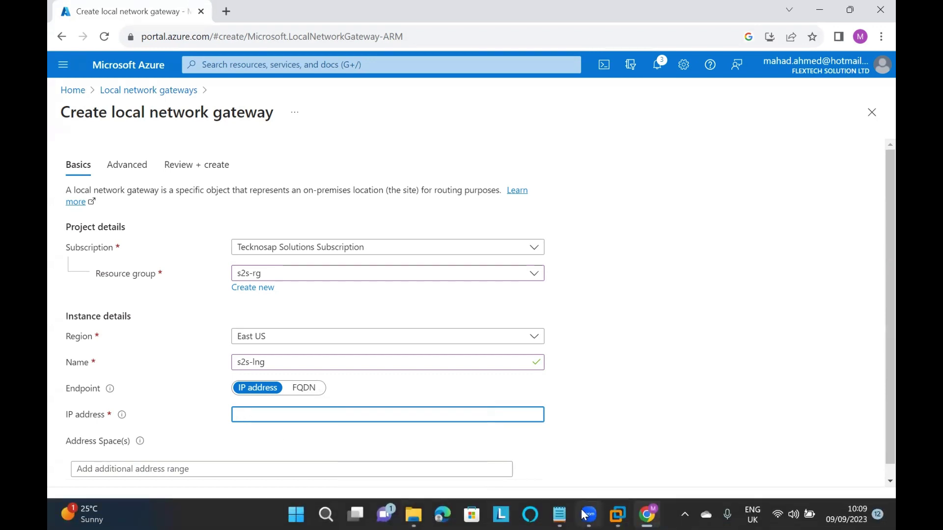
# On the server VM, web-search 'my ip adress' and copy public IP 2.101.82.8
pyautogui.moveTo(618, 513)
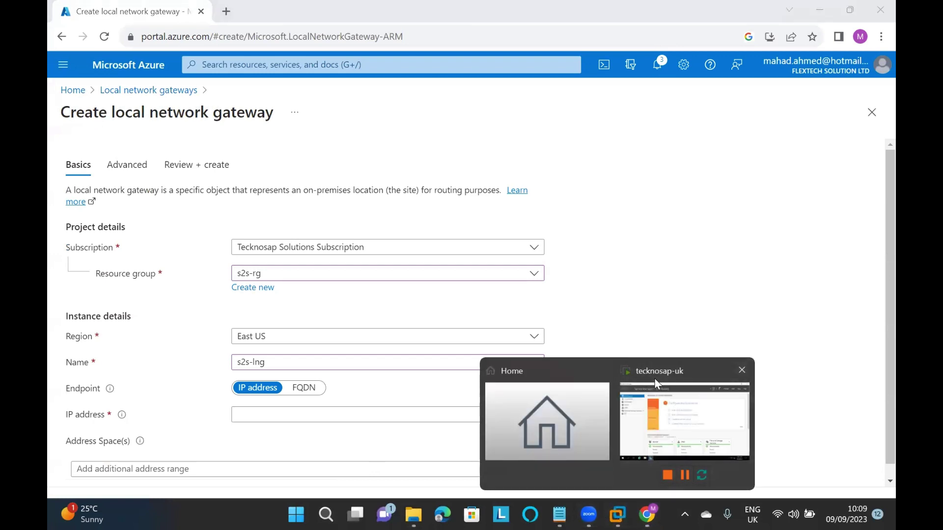
pyautogui.click(655, 379)
pyautogui.click(249, 504)
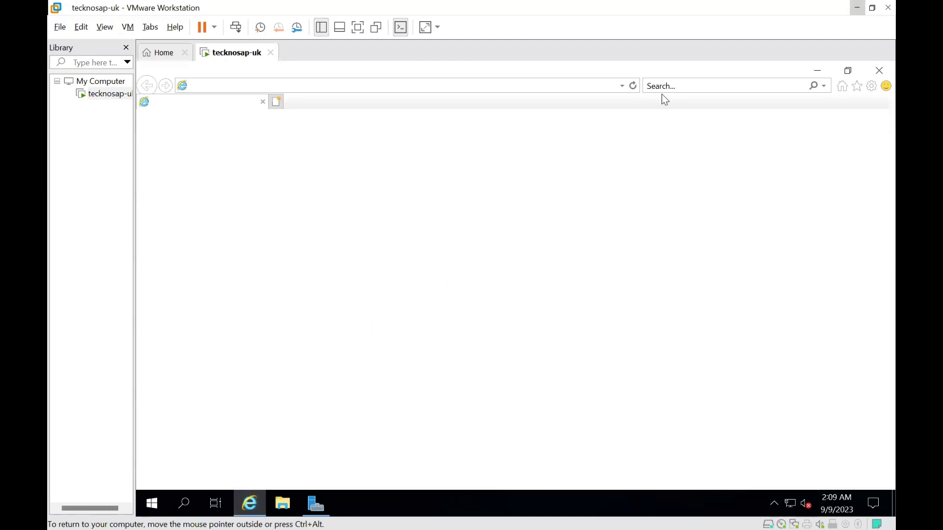
pyautogui.click(685, 87)
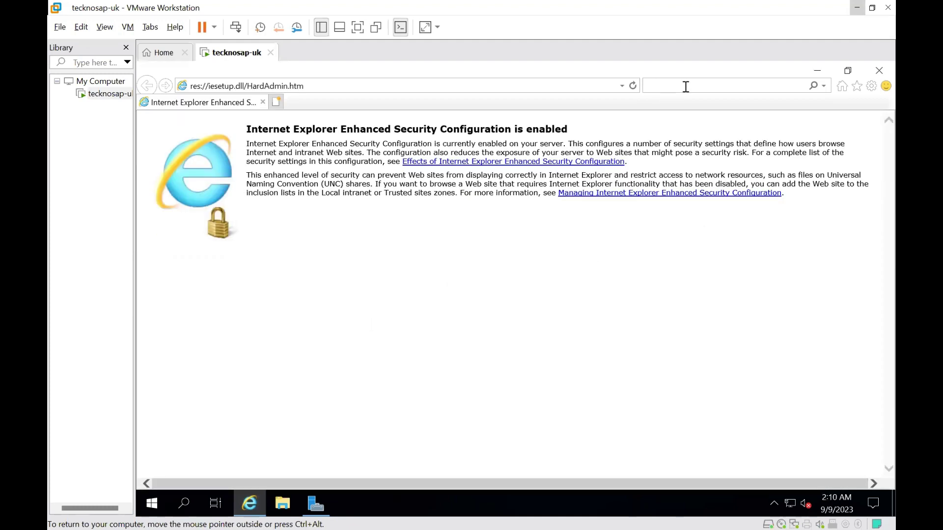
pyautogui.write('my ')
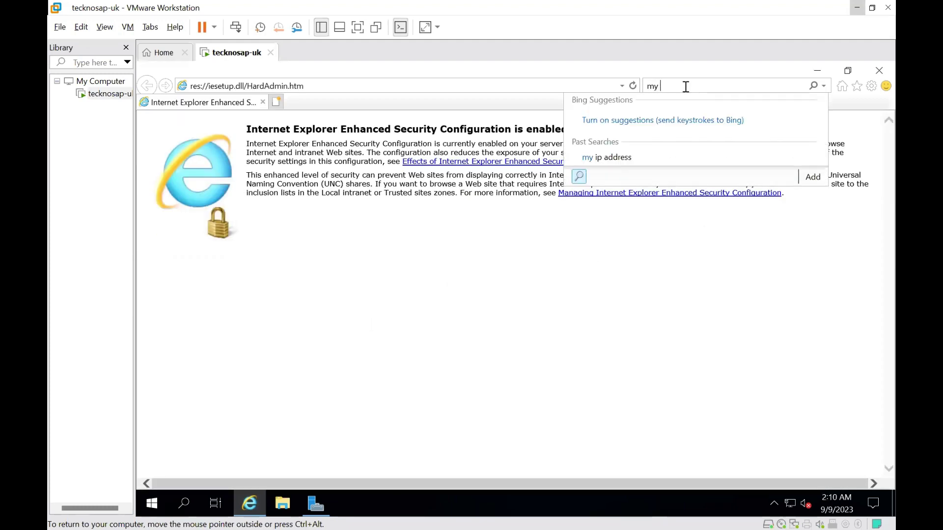
pyautogui.write('ip ad')
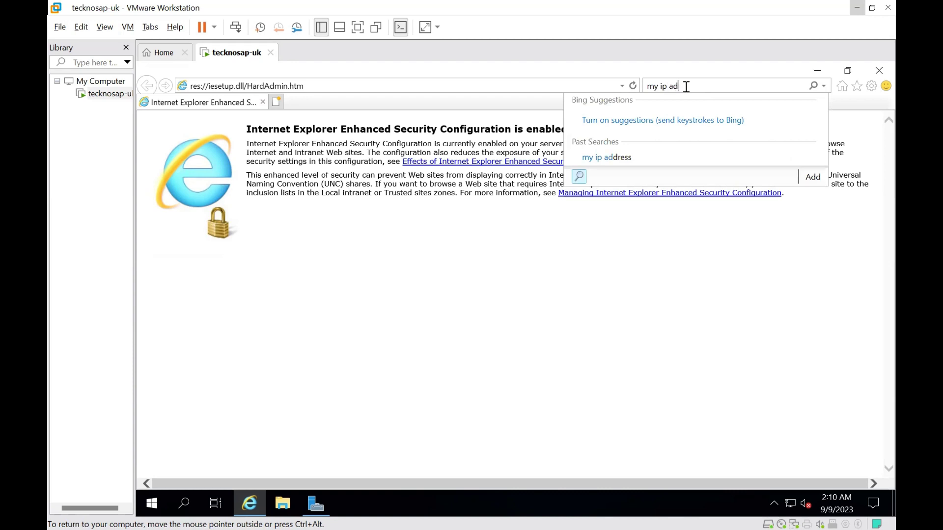
pyautogui.write('ress')
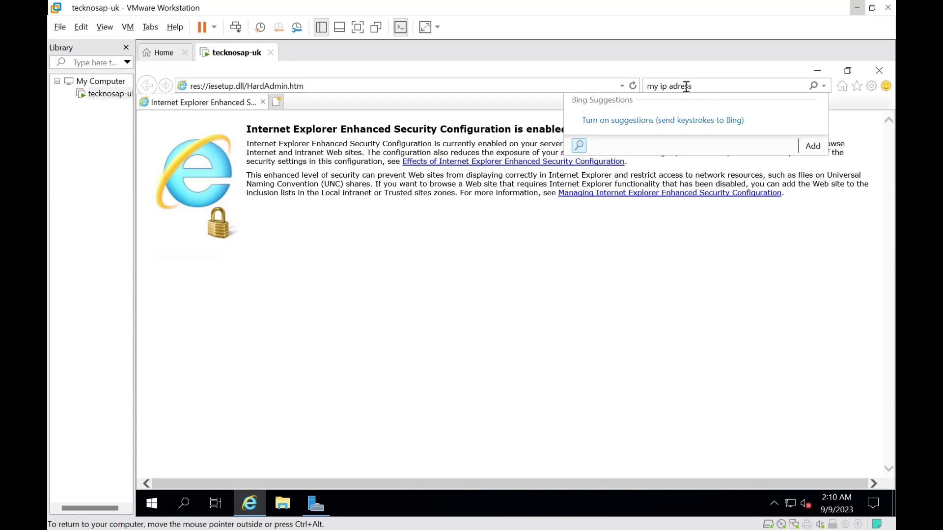
pyautogui.press('Return')
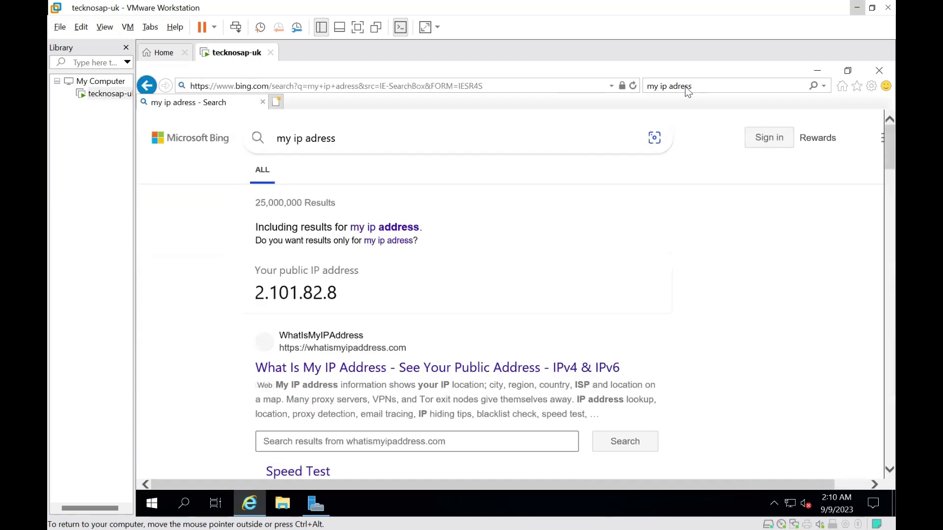
pyautogui.moveTo(345, 297); pyautogui.dragTo(256, 297)
pyautogui.hotkey('ctrl', 'c')
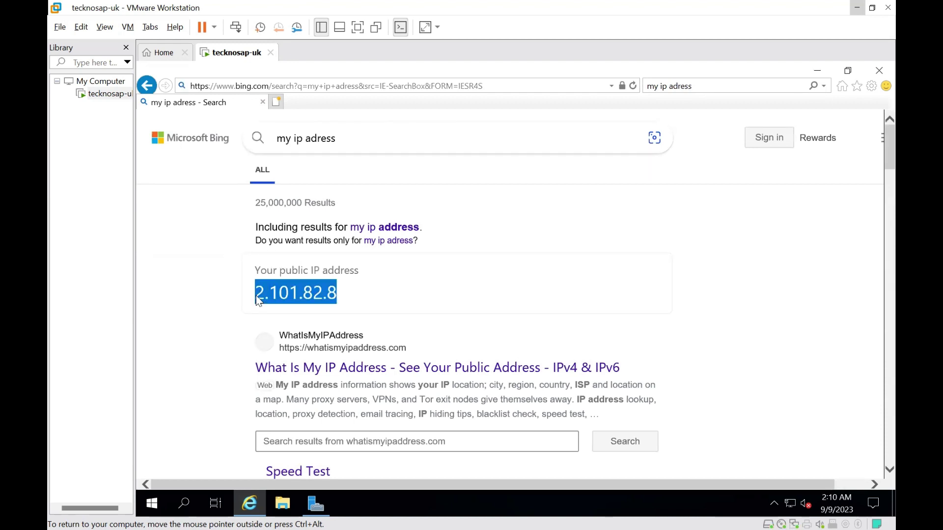
# Paste 2.101.82.8 into the local network gateway's IP address field
pyautogui.click(857, 7)
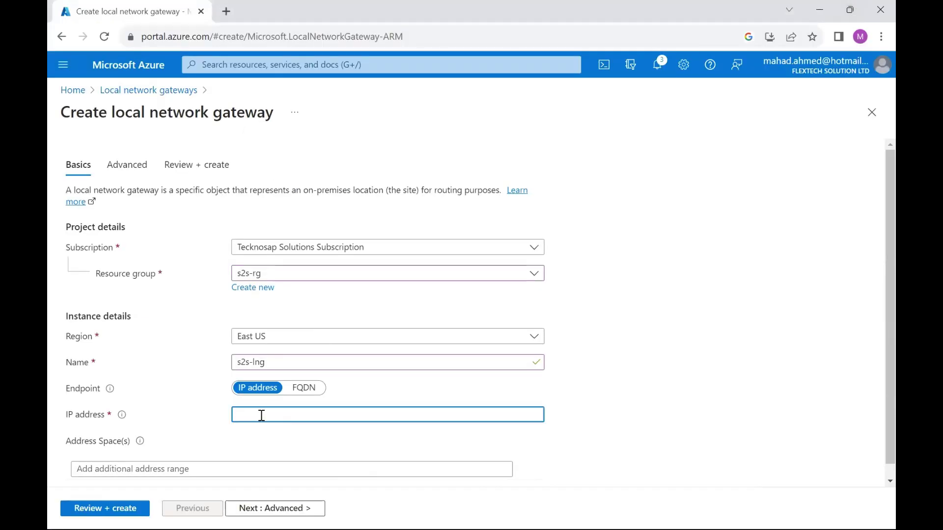
pyautogui.hotkey('ctrl', 'v')
pyautogui.click(190, 469)
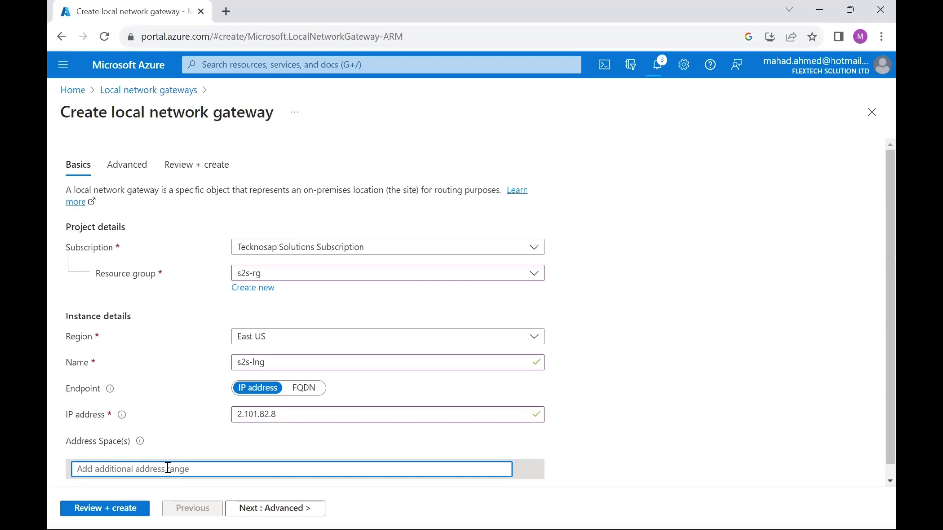
pyautogui.click(619, 514)
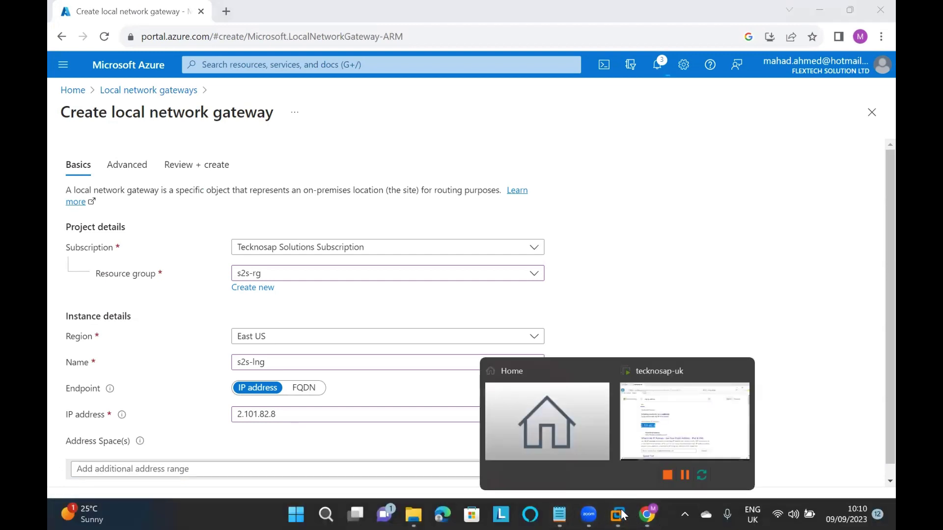
# Run ipconfig in the server's Command Prompt and copy IPv4 address 192.168.159.173
pyautogui.click(643, 438)
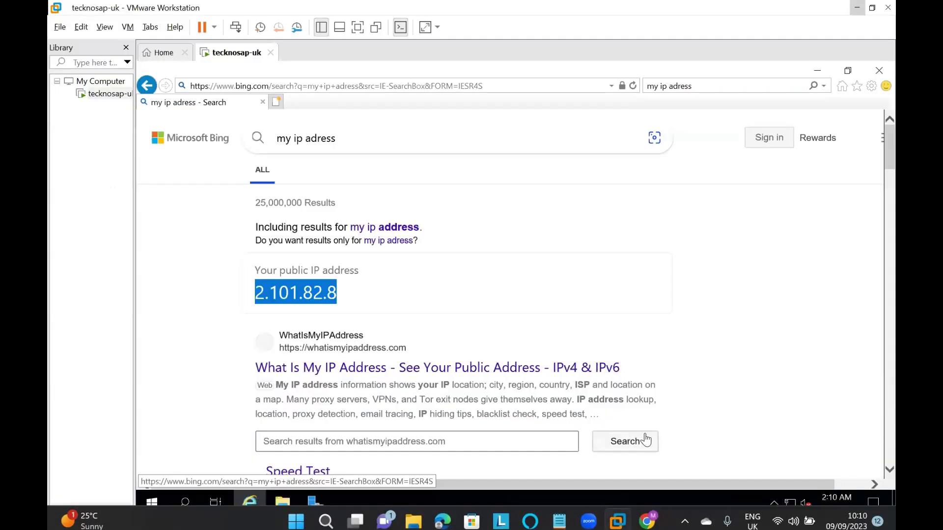
pyautogui.click(185, 504)
pyautogui.write('cmd')
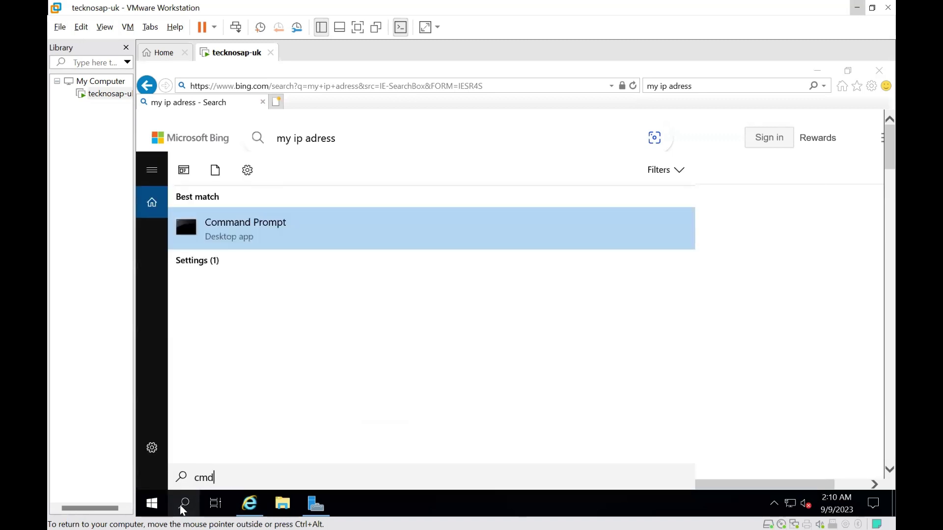
pyautogui.click(243, 220)
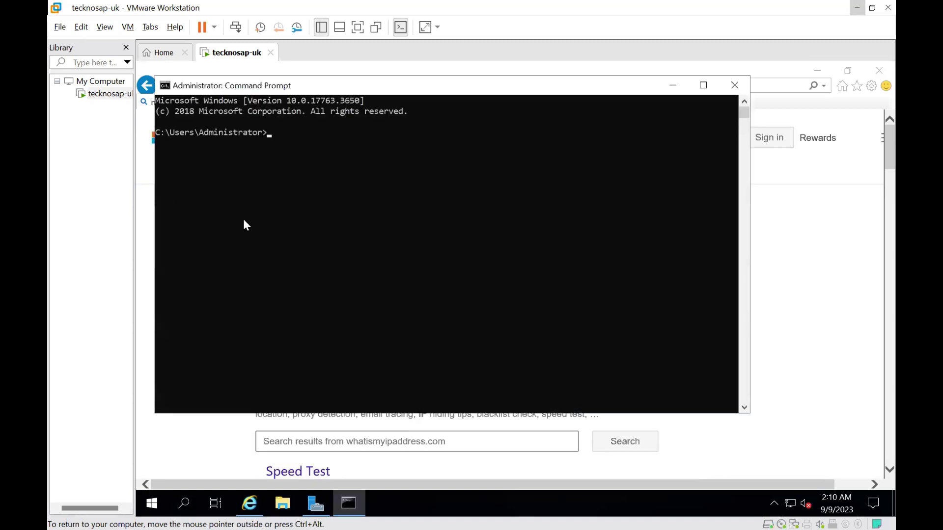
pyautogui.write('ipconfig')
pyautogui.press('Return')
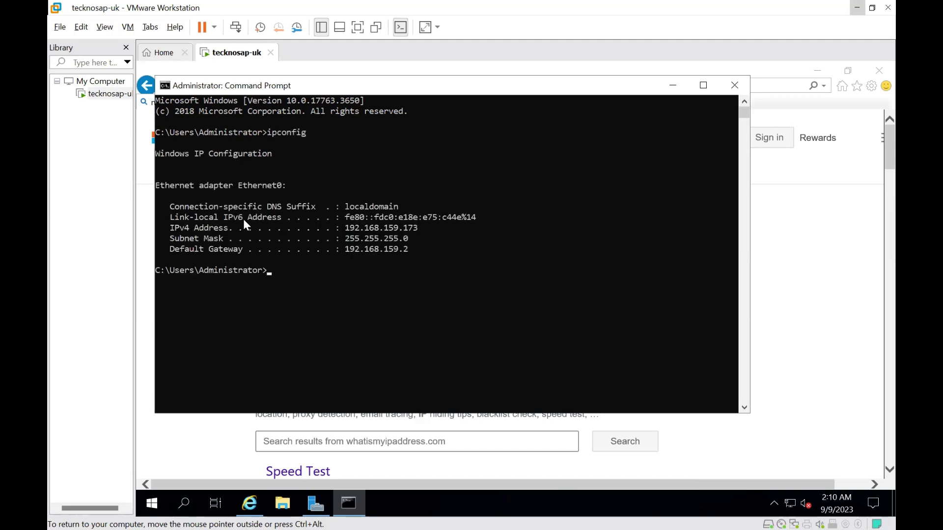
pyautogui.click(433, 229)
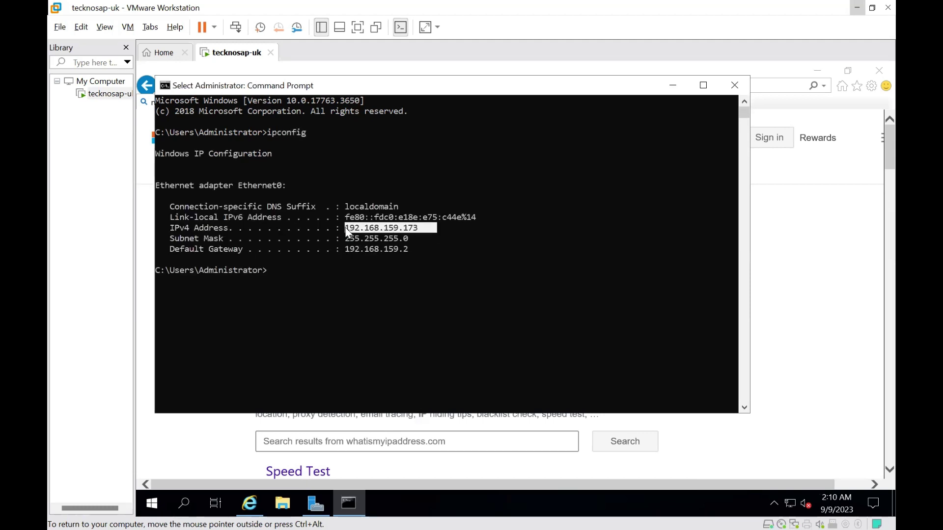
pyautogui.hotkey('ctrl', 'c')
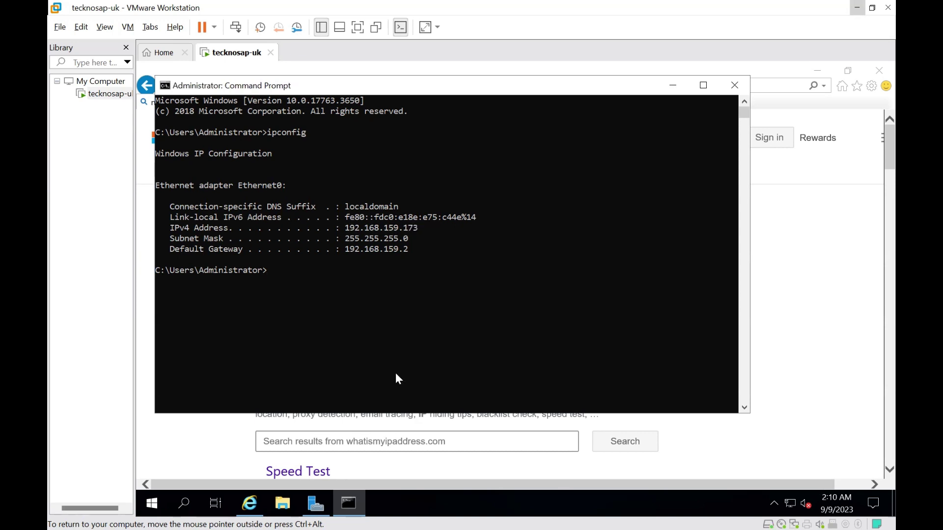
pyautogui.moveTo(466, 526)
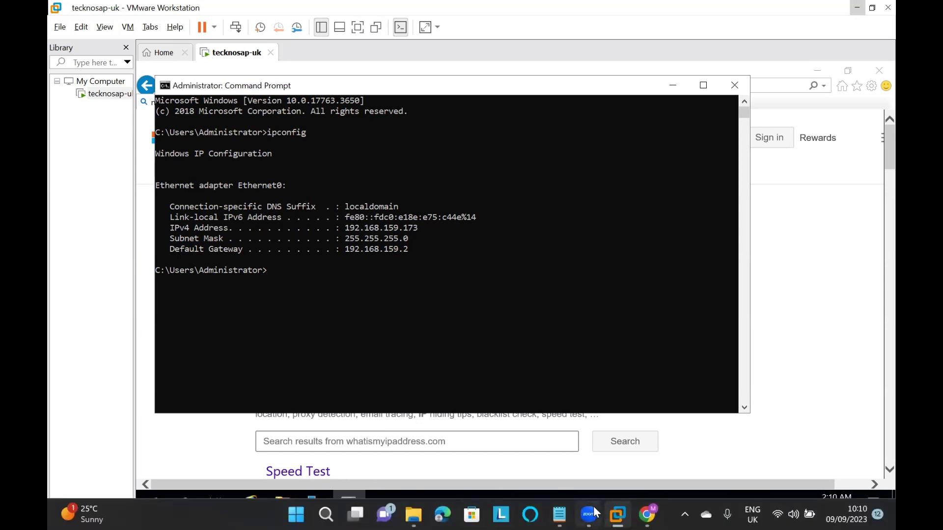
pyautogui.click(648, 514)
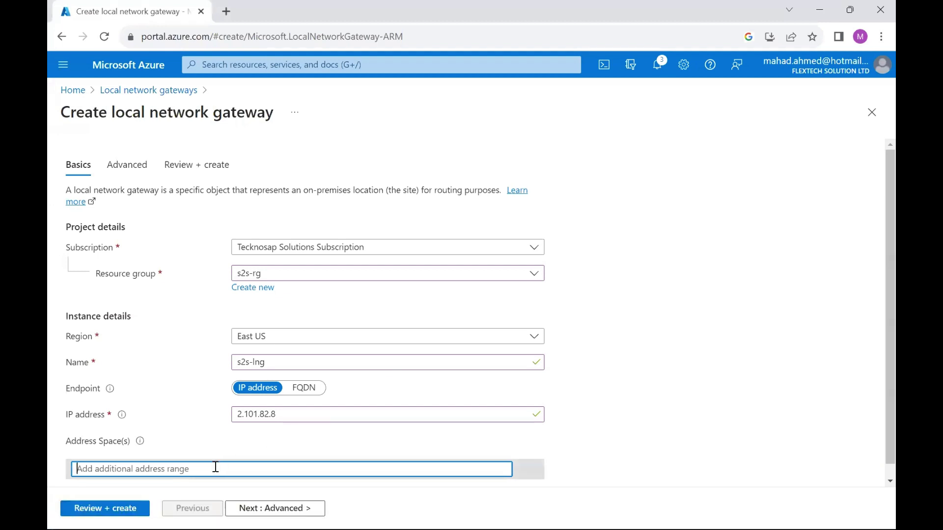
# Enter address space 192.168.159.0/24 for s2s-lng, then review and create the gateway
pyautogui.hotkey('ctrl', 'v')
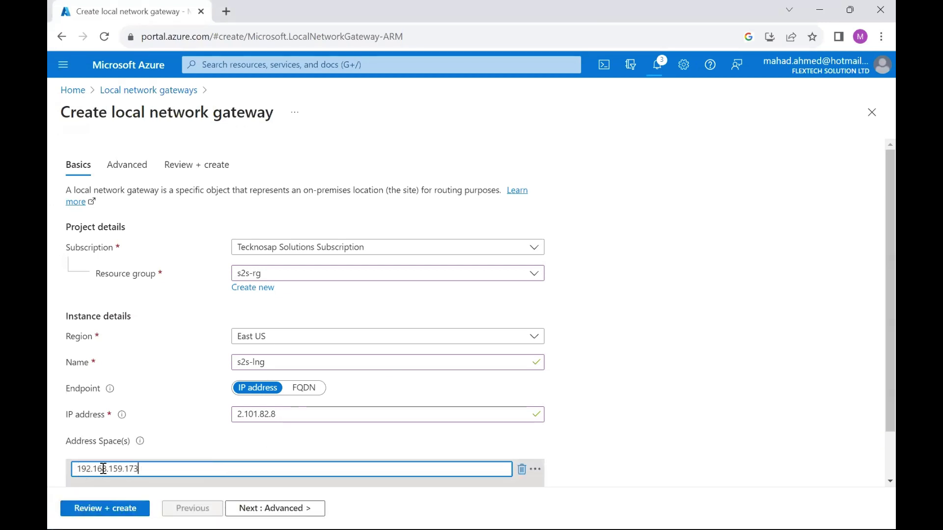
pyautogui.press('BackSpace')
pyautogui.press('BackSpace')
pyautogui.press('BackSpace')
pyautogui.write('0/')
pyautogui.write('23')
pyautogui.press('BackSpace')
pyautogui.write('4')
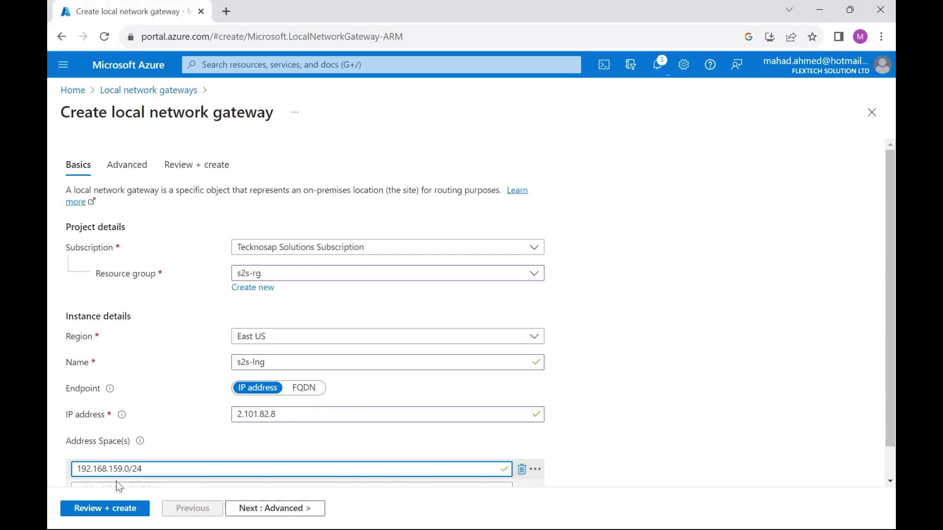
pyautogui.scroll(-1, 874, 381)
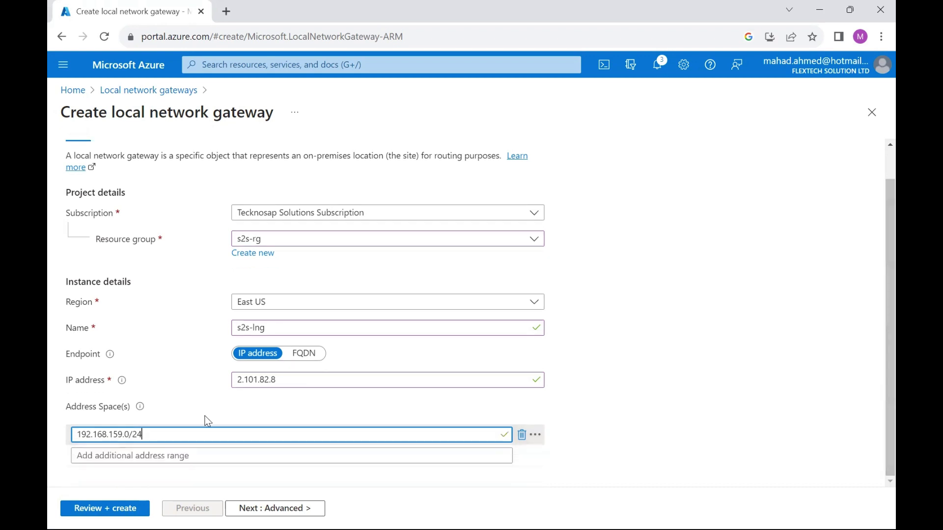
pyautogui.click(96, 507)
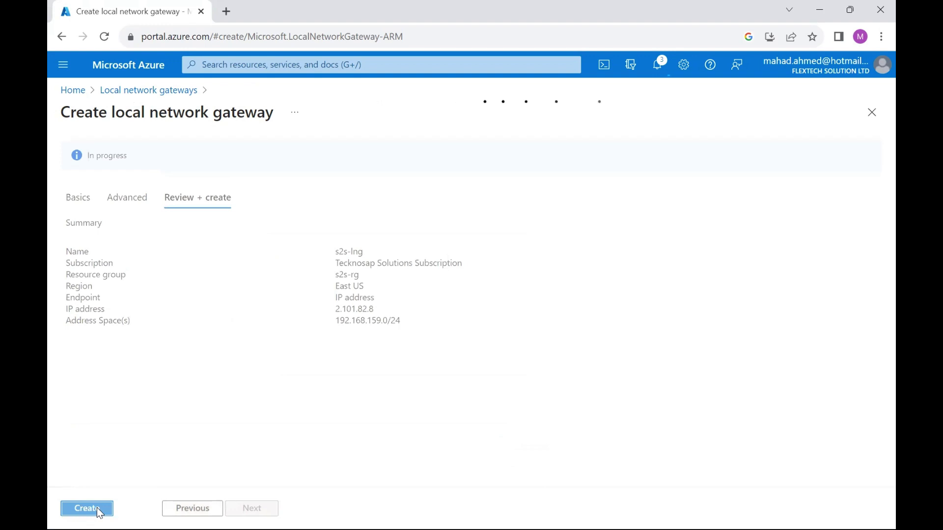
pyautogui.click(96, 509)
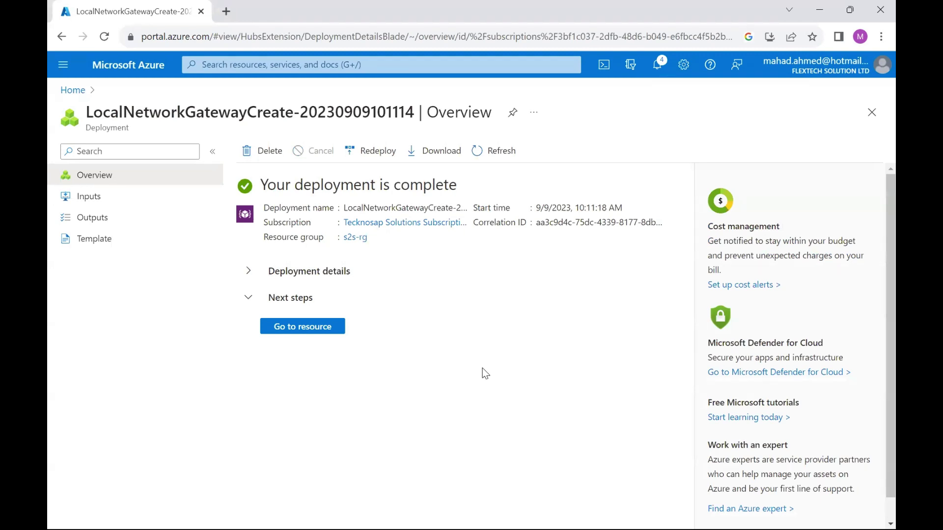
# Once the local network gateway deployment finishes, open the portal search's recent services showing s2s-lng
pyautogui.click(362, 64)
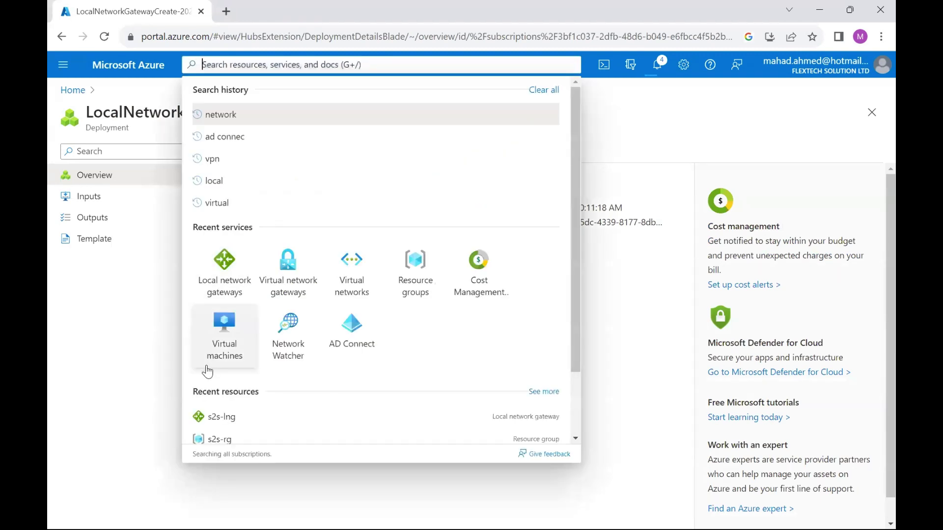
# Start a new virtual machine named s2s-test-vm in the s2s-rg resource group
pyautogui.click(228, 343)
pyautogui.click(78, 151)
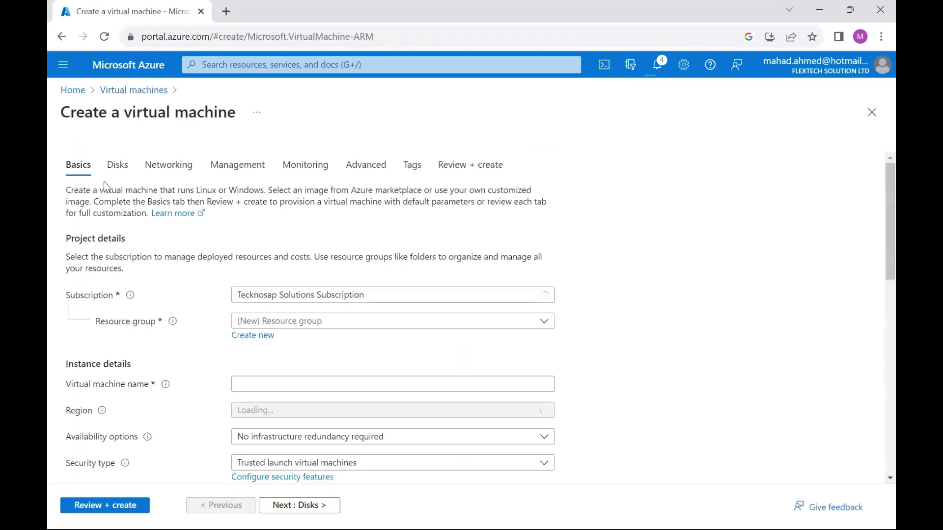
pyautogui.click(311, 322)
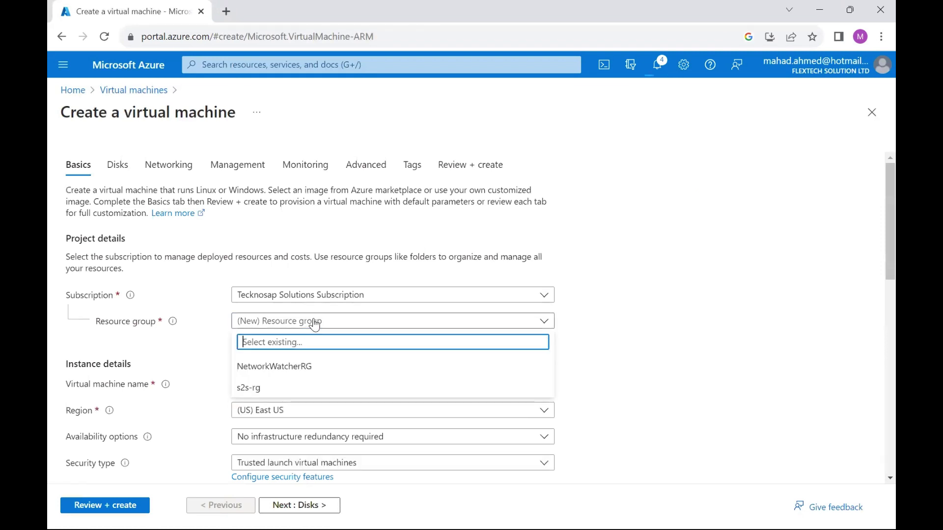
pyautogui.click(268, 384)
pyautogui.click(266, 382)
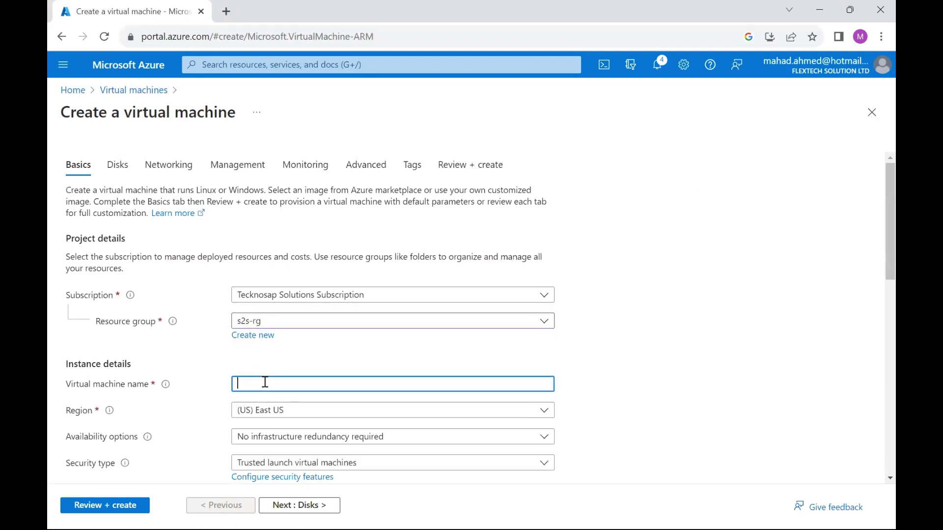
pyautogui.write('s2s-test-vm')
# Choose Windows Server 2019 Datacenter as the VM image
pyautogui.scroll(-4, 874, 294)
pyautogui.click(256, 307)
pyautogui.moveTo(555, 361); pyautogui.dragTo(554, 437)
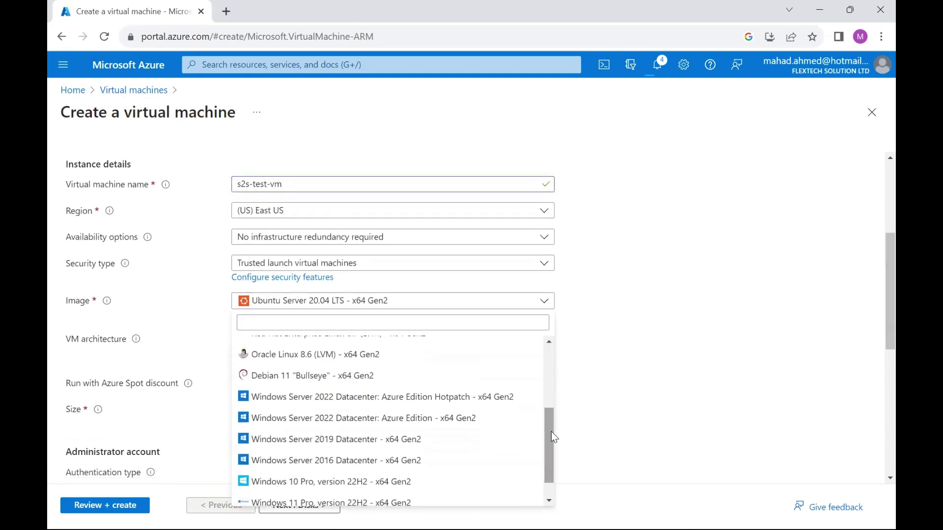
pyautogui.click(344, 440)
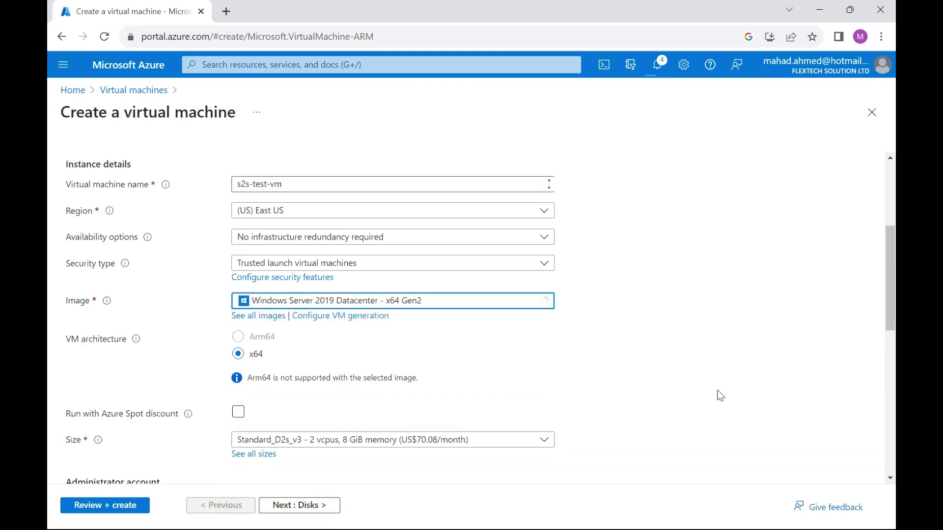
pyautogui.moveTo(877, 263); pyautogui.dragTo(874, 357)
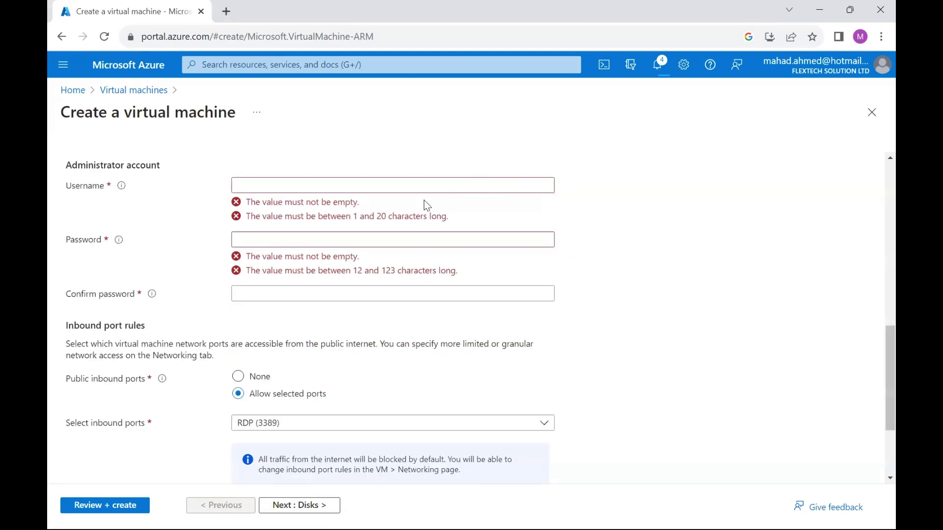
# Enter the administrator username, then the password and its confirmation
pyautogui.click(364, 179)
pyautogui.write('teckno')
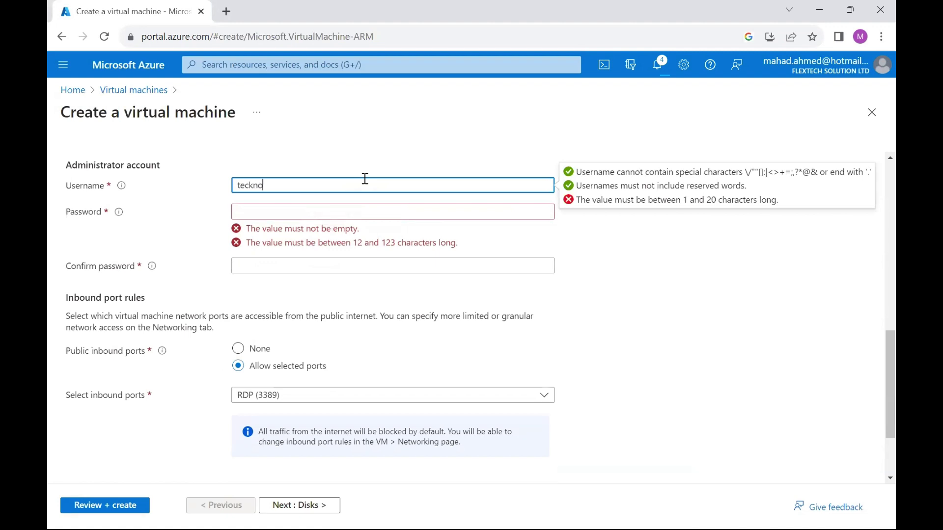
pyautogui.click(287, 208)
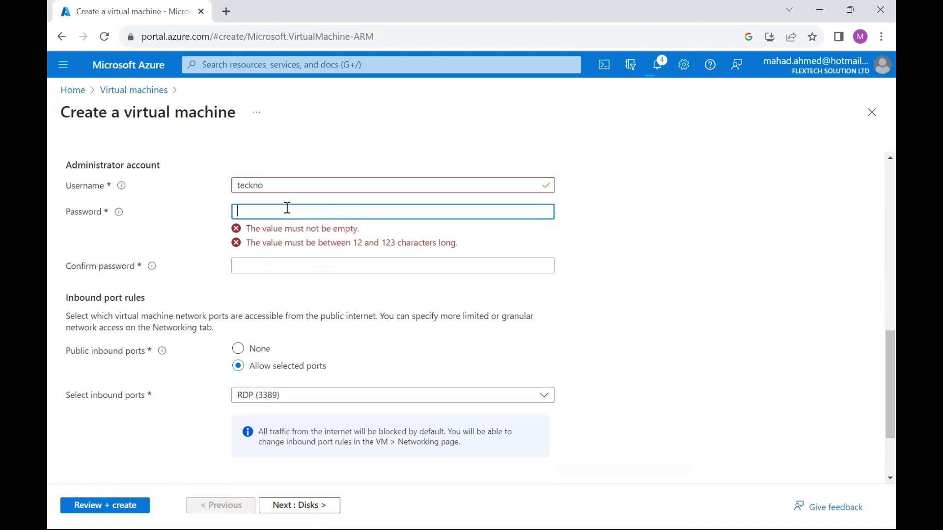
pyautogui.write('•••••••••••••')
pyautogui.click(272, 238)
pyautogui.write('••••••••')
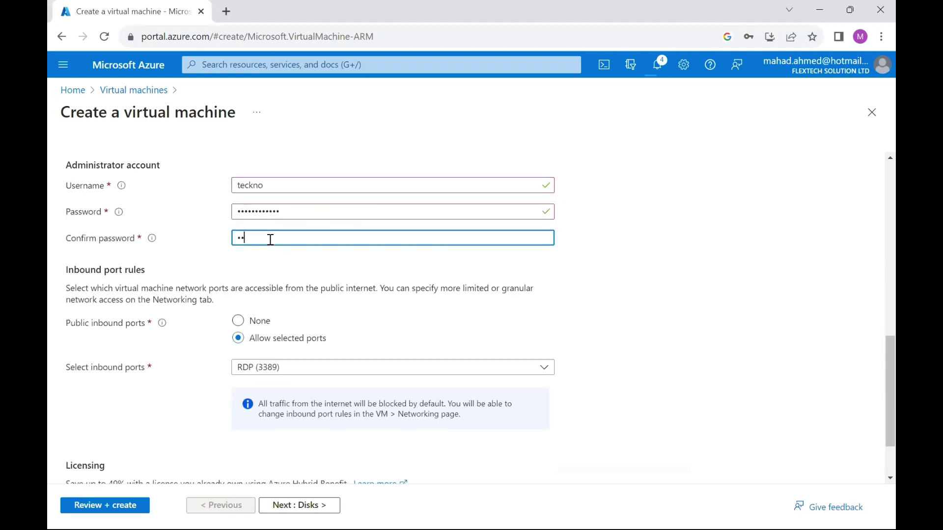
pyautogui.write('•••••')
# Set the VM's public IP to None, then review and create s2s-test-vm
pyautogui.click(298, 506)
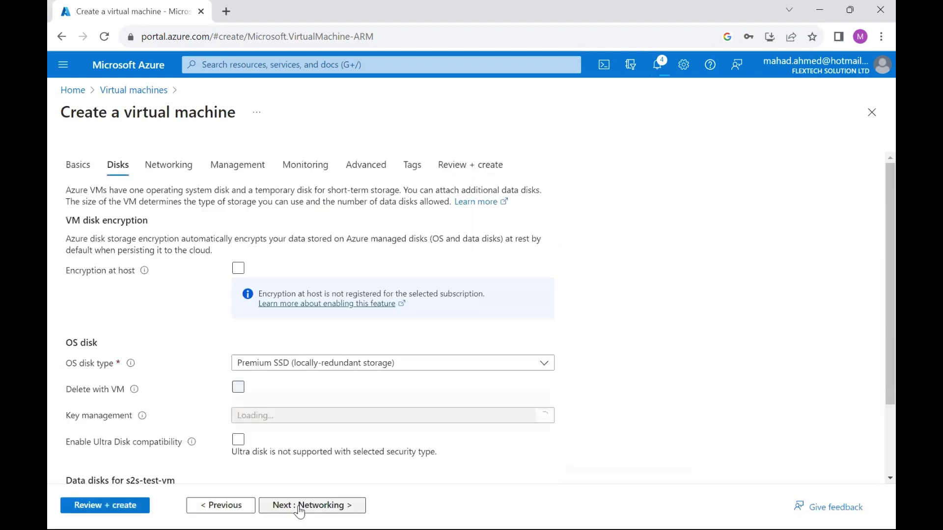
pyautogui.click(298, 506)
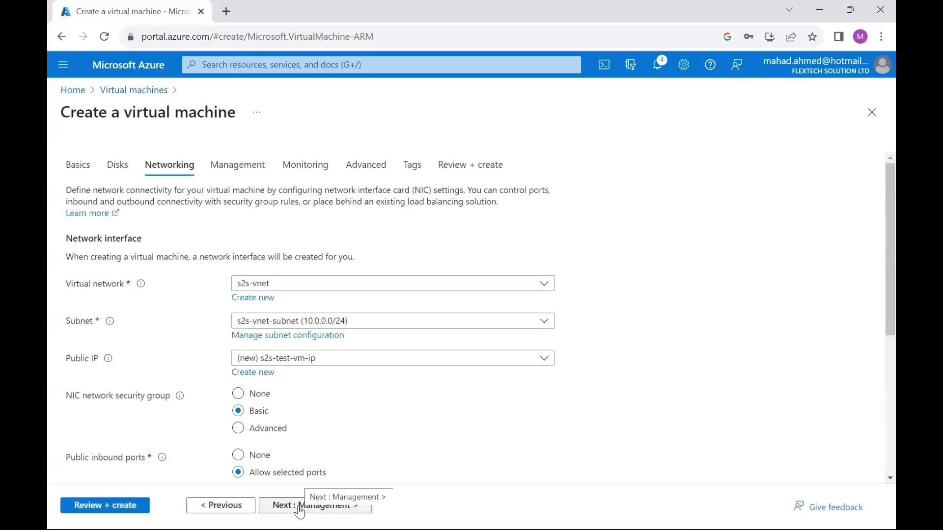
pyautogui.click(308, 358)
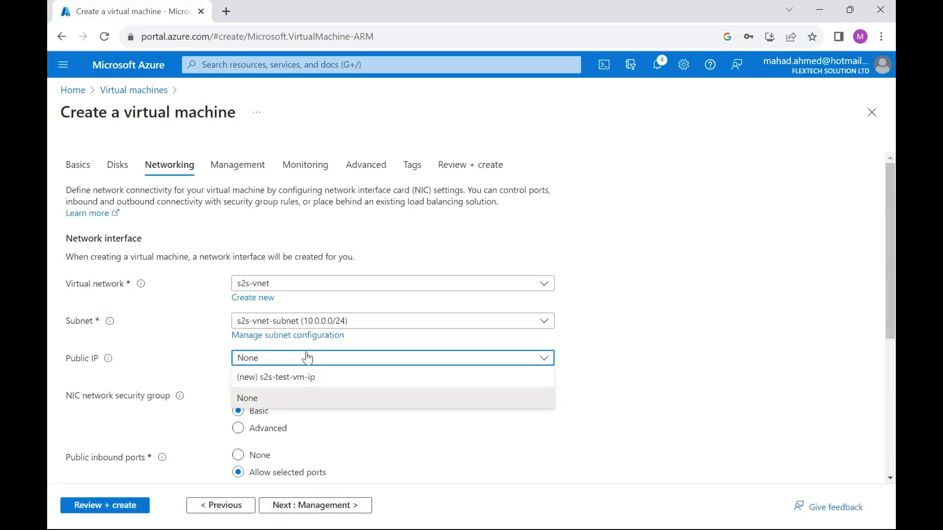
pyautogui.click(260, 399)
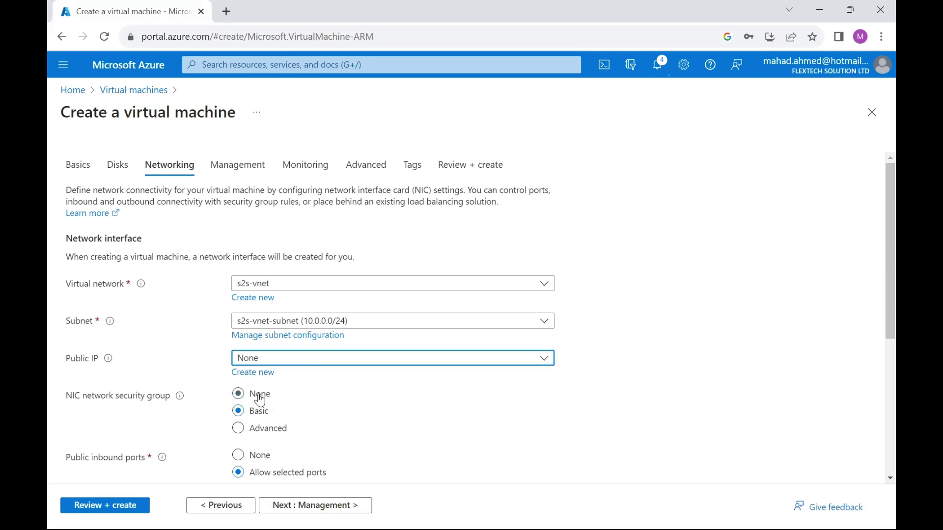
pyautogui.click(89, 507)
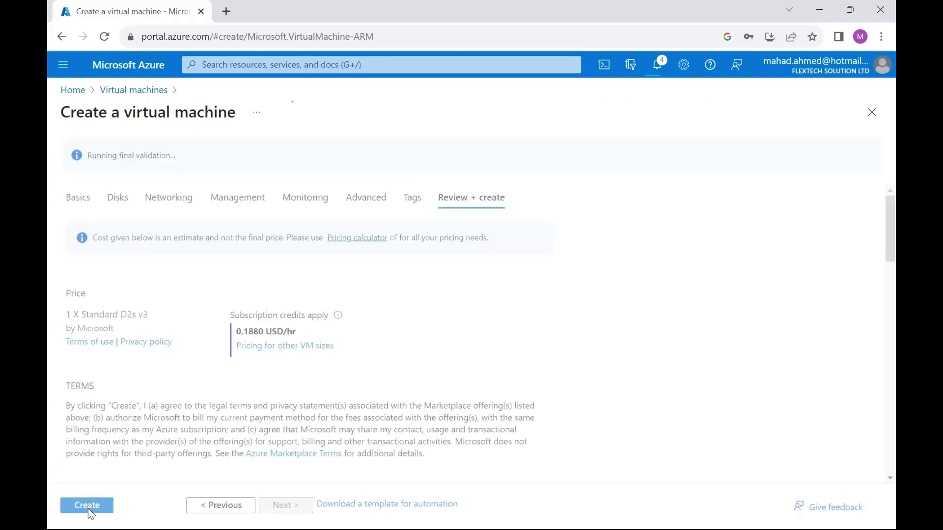
pyautogui.click(88, 509)
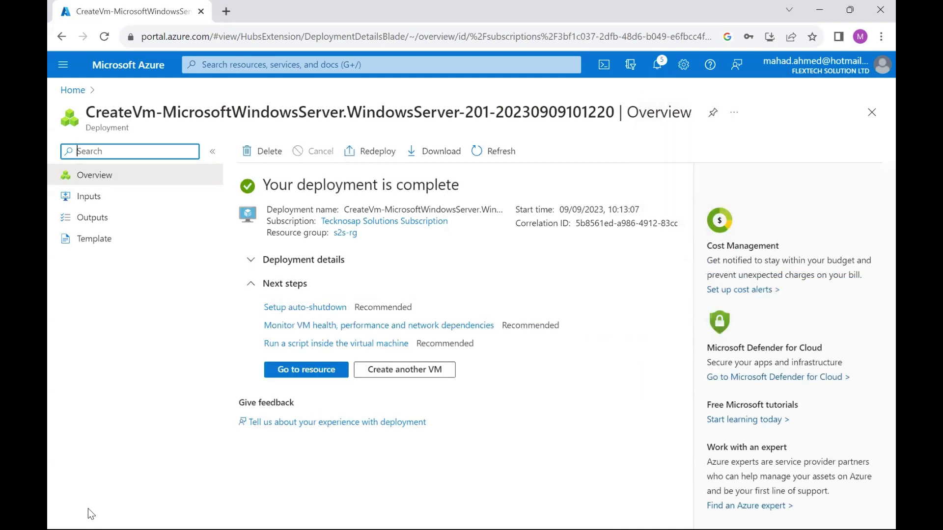
# Switch to the 's2s connection' notes and highlight the vnet checklist step
pyautogui.click(358, 63)
pyautogui.click(635, 393)
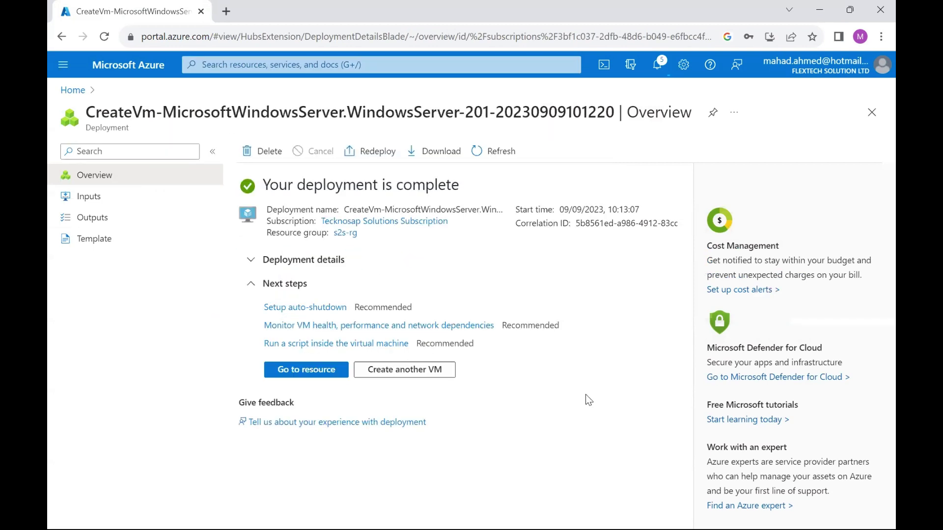
pyautogui.click(559, 514)
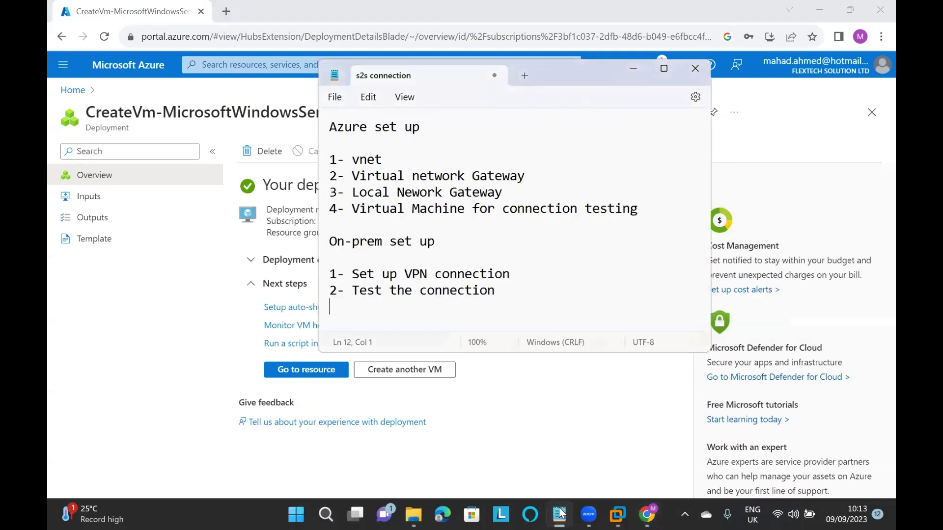
pyautogui.click(418, 158)
pyautogui.moveTo(338, 160); pyautogui.dragTo(419, 158)
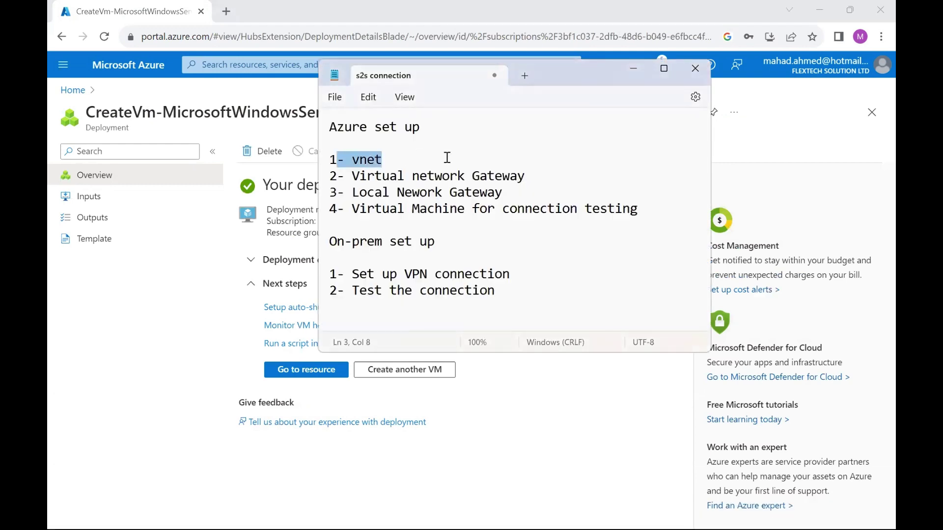
pyautogui.click(539, 176)
# Highlight the gateway, local gateway and test-VM steps, then find s2s-test-vm in s2s-rg
pyautogui.moveTo(547, 175); pyautogui.dragTo(351, 176)
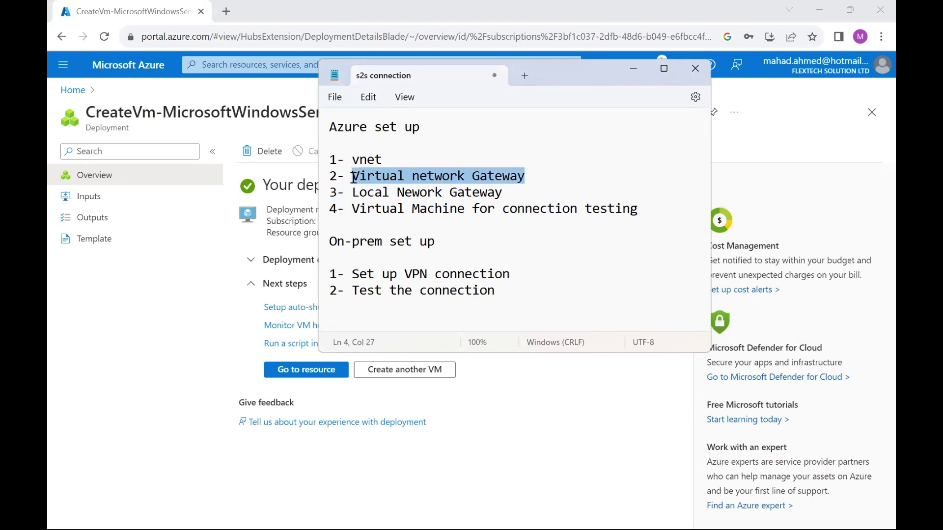
pyautogui.click(537, 175)
pyautogui.moveTo(504, 193); pyautogui.dragTo(349, 198)
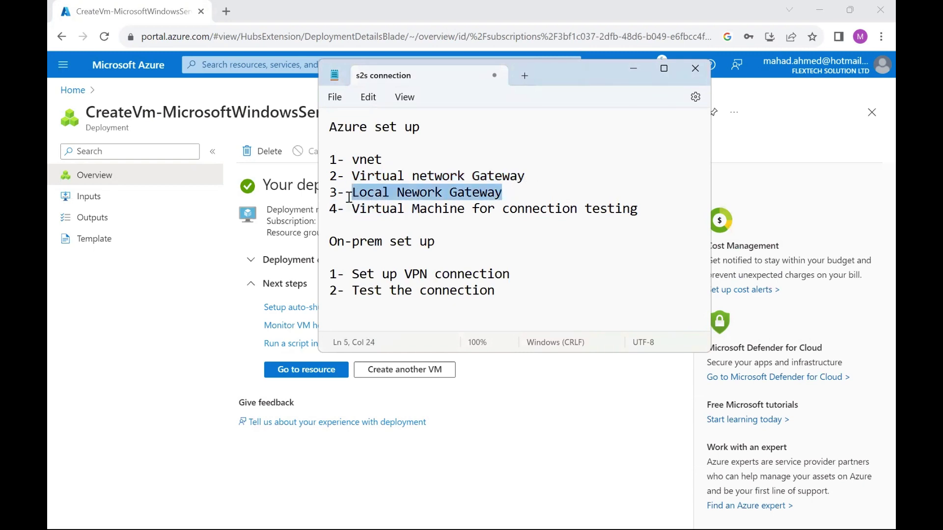
pyautogui.moveTo(657, 211); pyautogui.dragTo(354, 212)
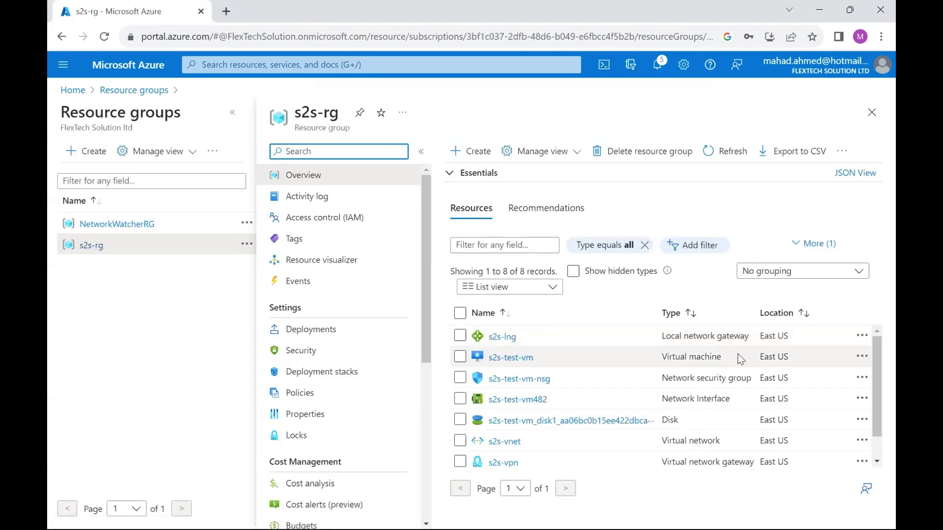
pyautogui.doubleClick(705, 357)
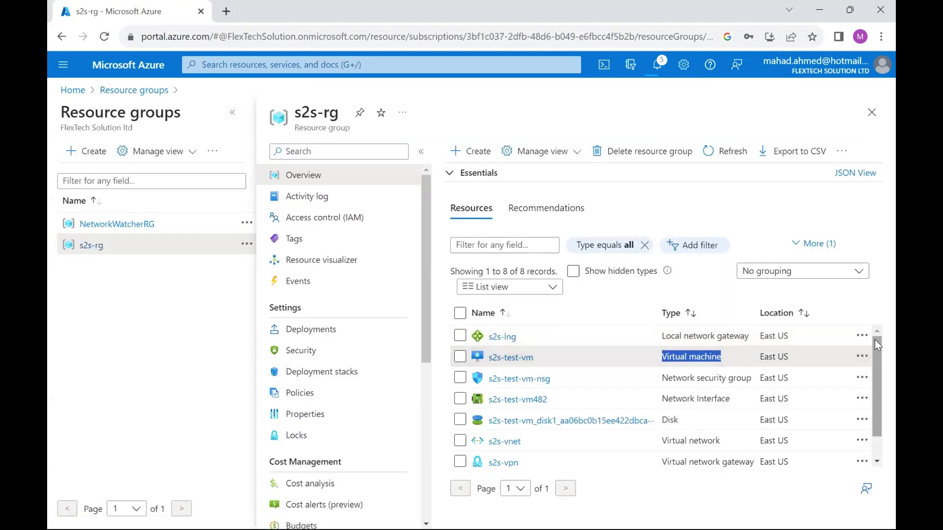
pyautogui.moveTo(874, 336); pyautogui.dragTo(874, 389)
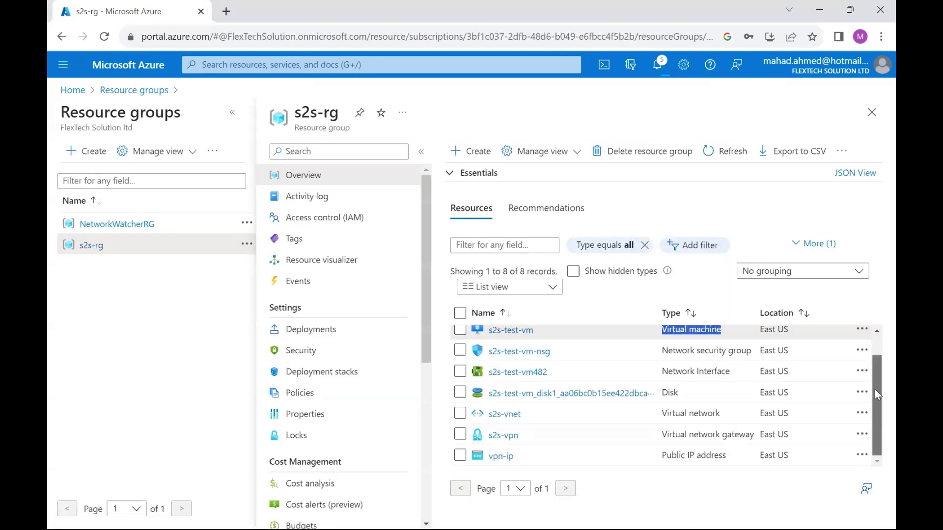
# Open the s2s-vpn gateway, note its Updating status, and check the notifications
pyautogui.click(498, 435)
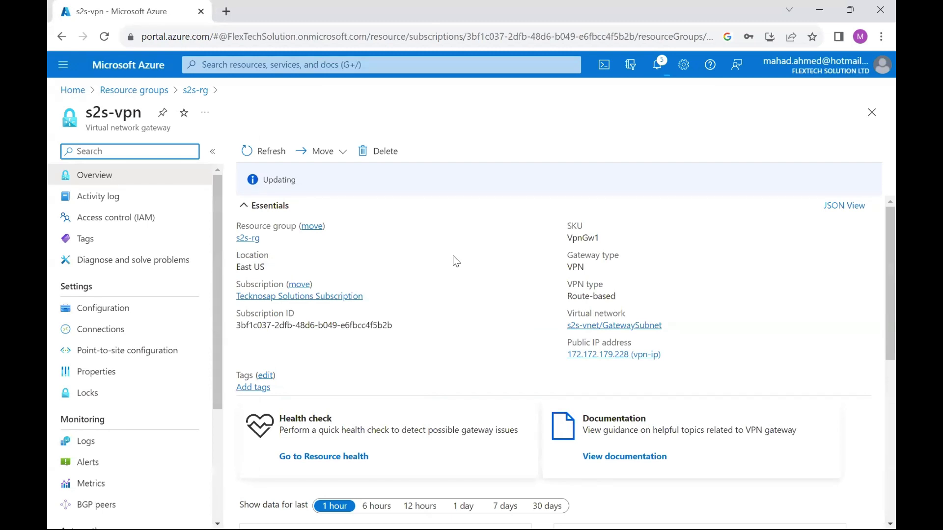
pyautogui.moveTo(261, 179); pyautogui.dragTo(308, 181)
pyautogui.click(366, 217)
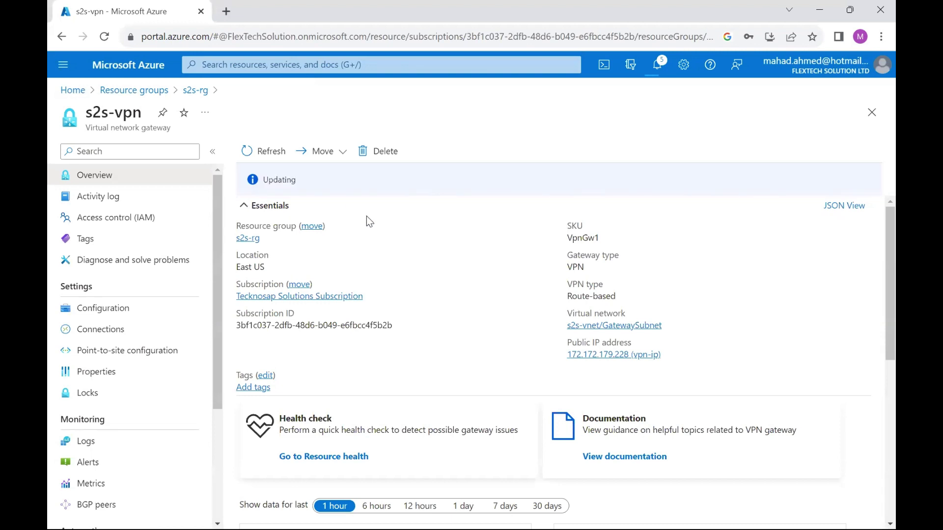
pyautogui.click(656, 63)
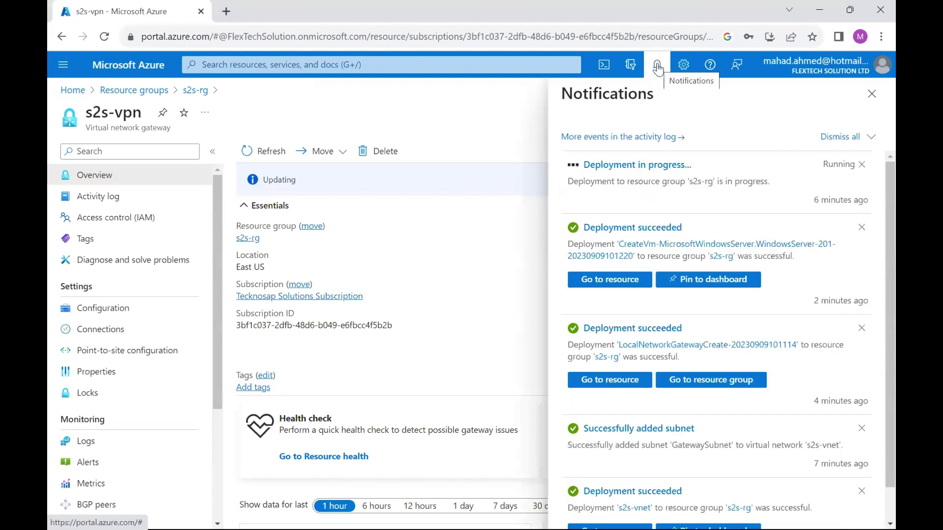
# Track the gateway deployment in notifications, noting its 28-minute running time, until it completes
pyautogui.click(638, 165)
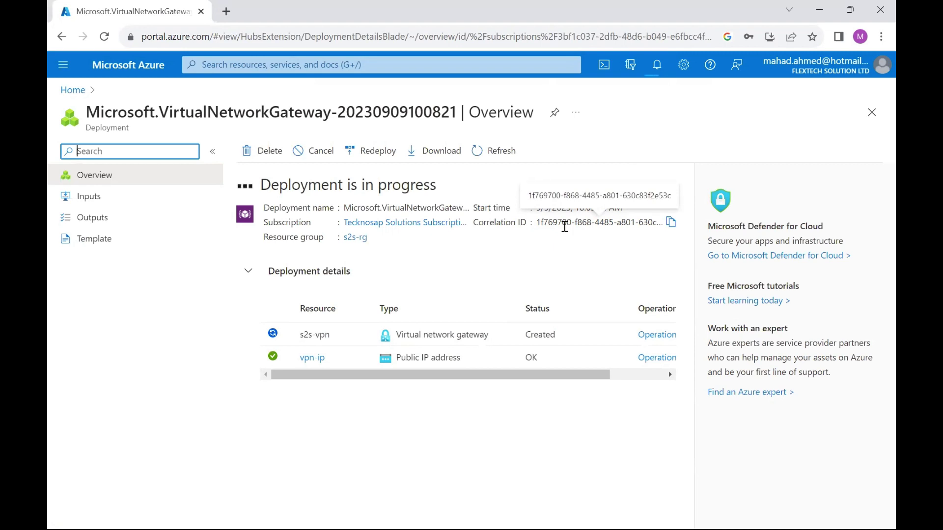
pyautogui.click(656, 68)
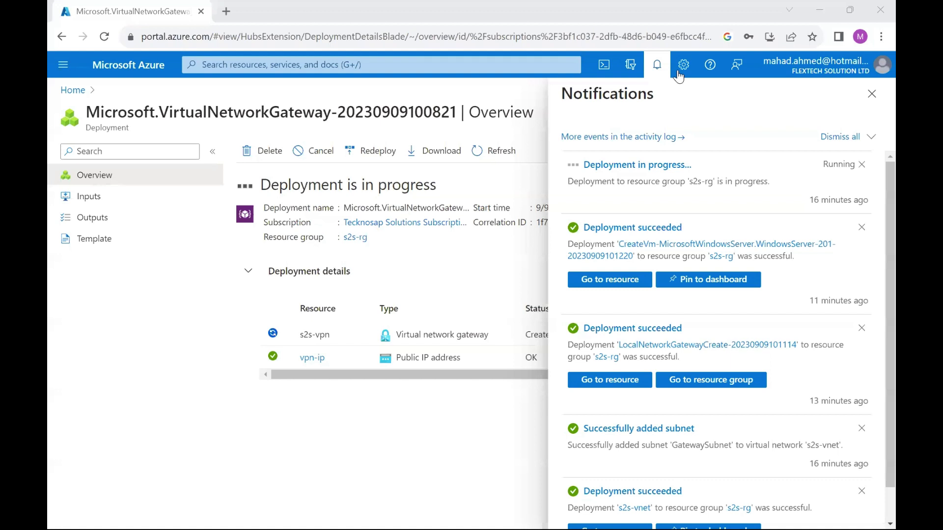
pyautogui.moveTo(803, 208); pyautogui.dragTo(877, 217)
pyautogui.moveTo(808, 200); pyautogui.dragTo(878, 206)
pyautogui.click(810, 203)
pyautogui.moveTo(811, 203); pyautogui.dragTo(877, 203)
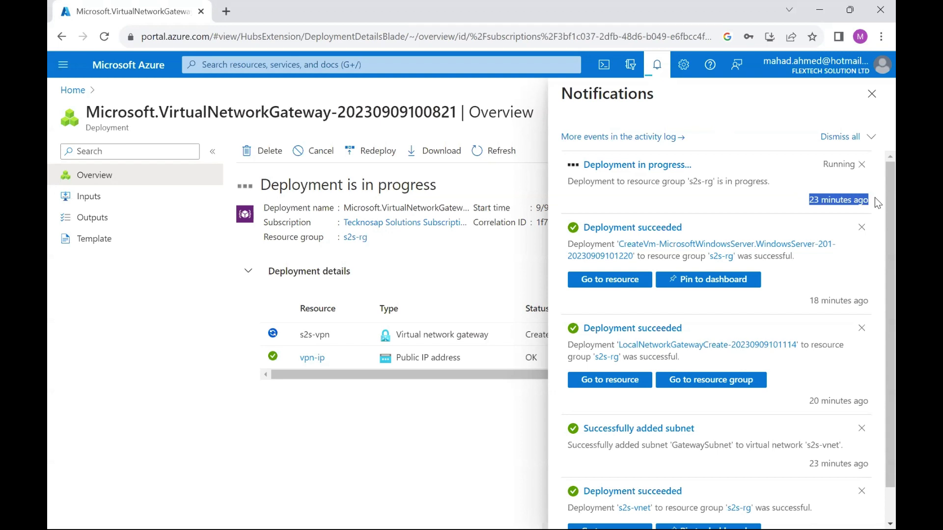
pyautogui.click(764, 190)
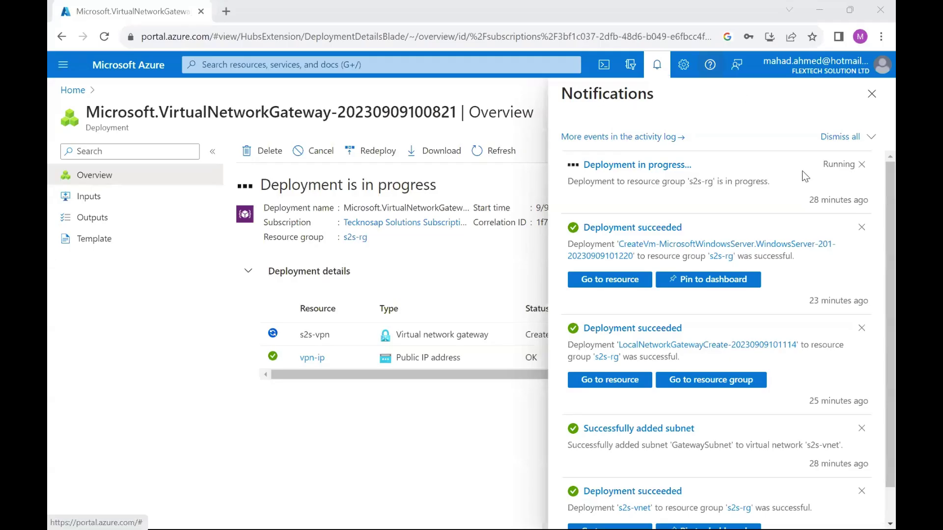
pyautogui.moveTo(805, 199); pyautogui.dragTo(873, 200)
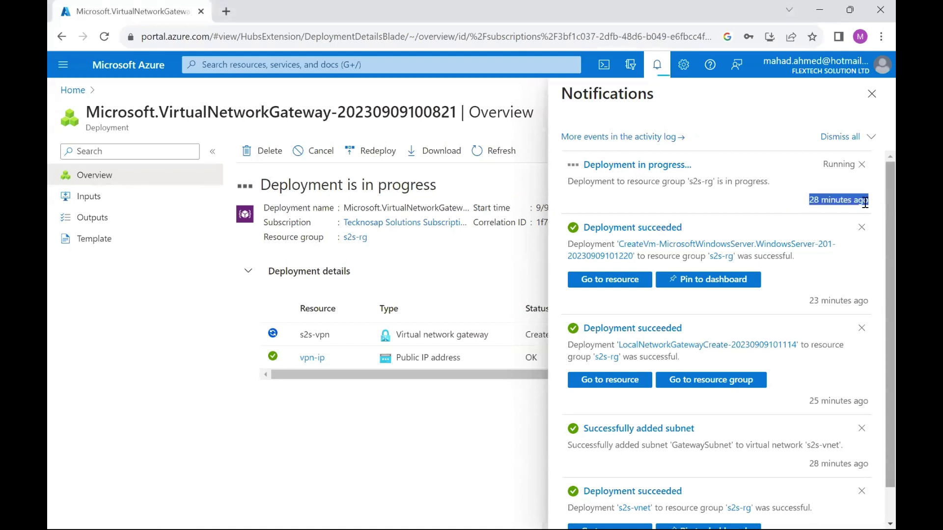
pyautogui.click(849, 201)
pyautogui.moveTo(850, 202); pyautogui.dragTo(811, 202)
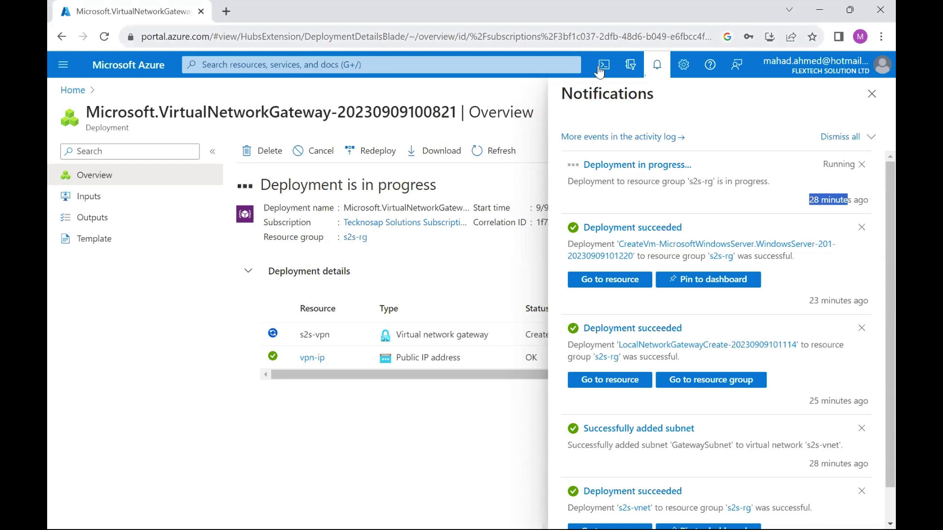
pyautogui.click(783, 201)
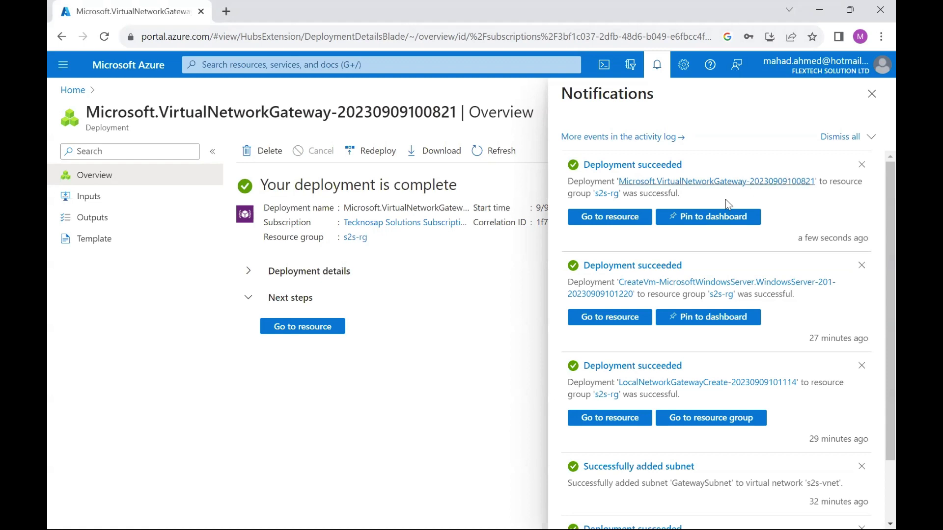
# Add a Site-to-site (IPsec) connection on s2s-vpn named s2s-azure-onprem
pyautogui.click(613, 219)
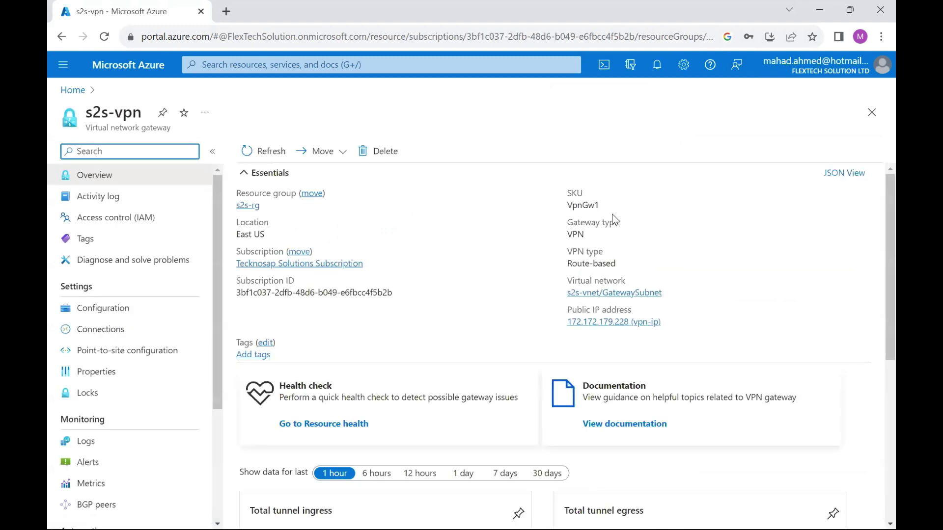
pyautogui.click(93, 332)
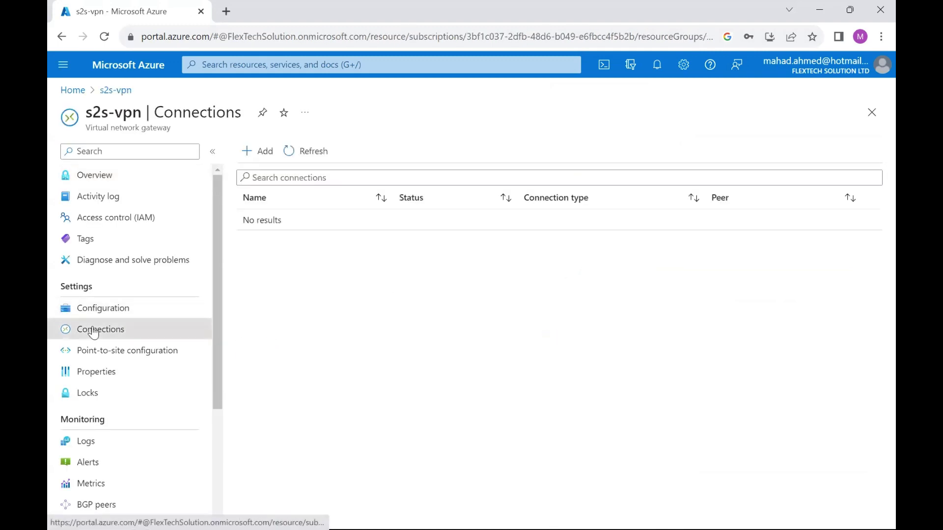
pyautogui.click(255, 150)
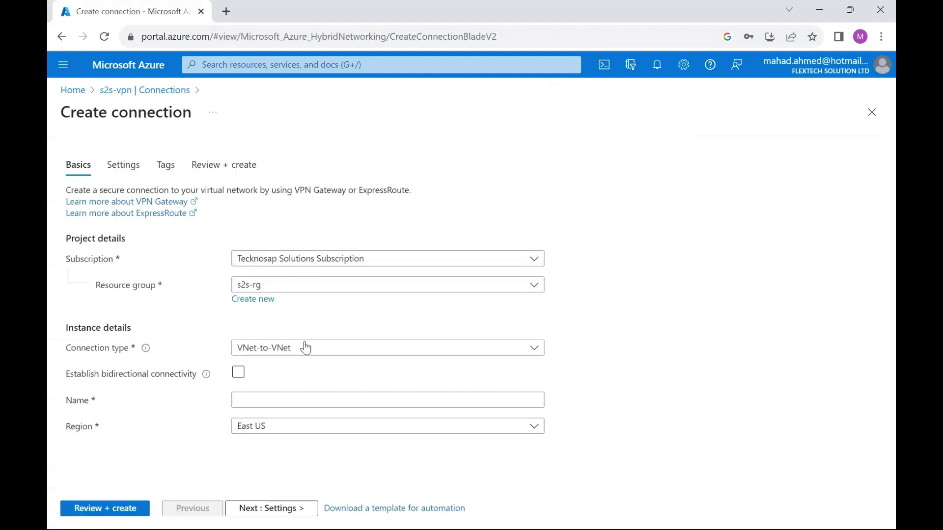
pyautogui.click(299, 350)
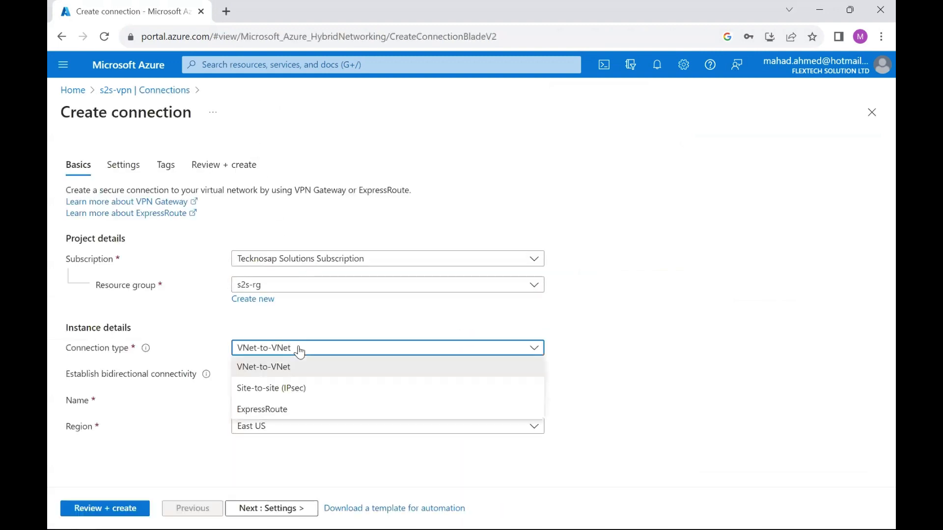
pyautogui.click(277, 388)
pyautogui.click(264, 375)
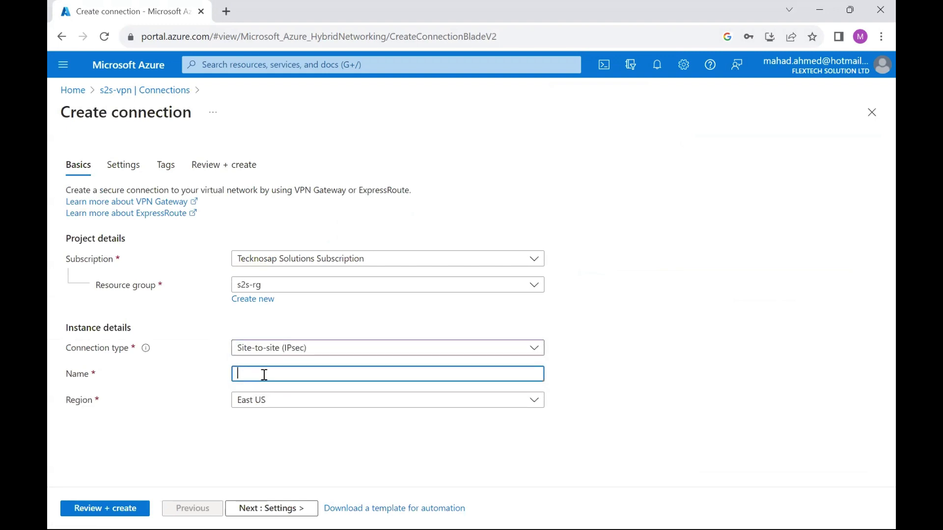
pyautogui.write('s2s-az')
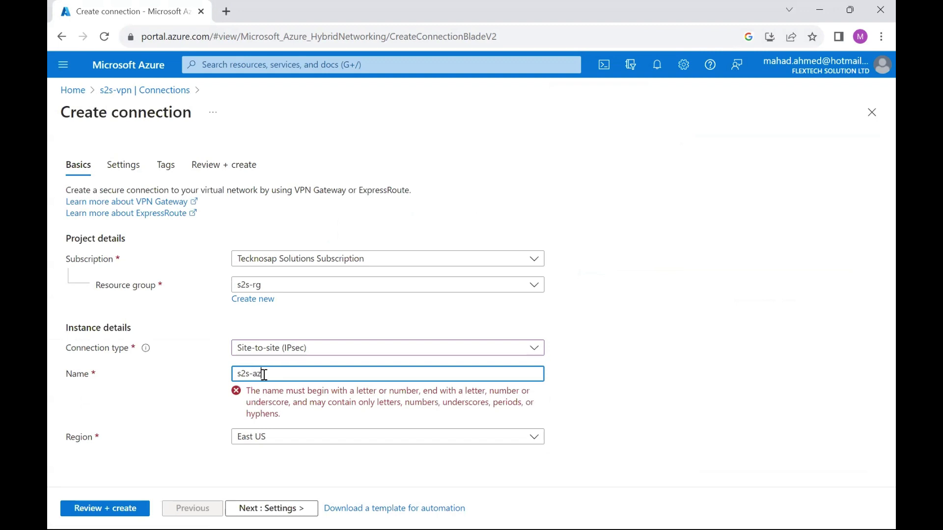
pyautogui.write('ure-onprem')
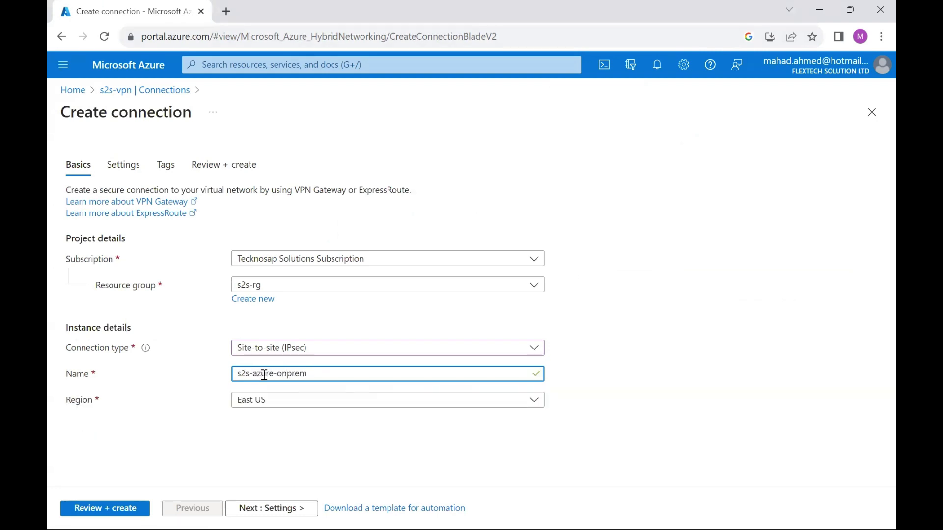
# Choose s2s-vpn as the virtual network gateway and s2s-lng as the local network gateway
pyautogui.click(263, 510)
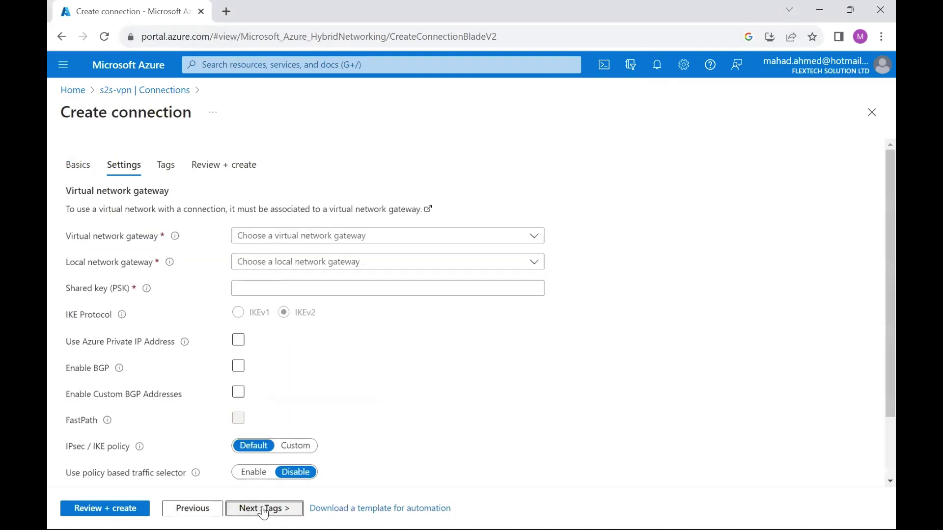
pyautogui.click(321, 236)
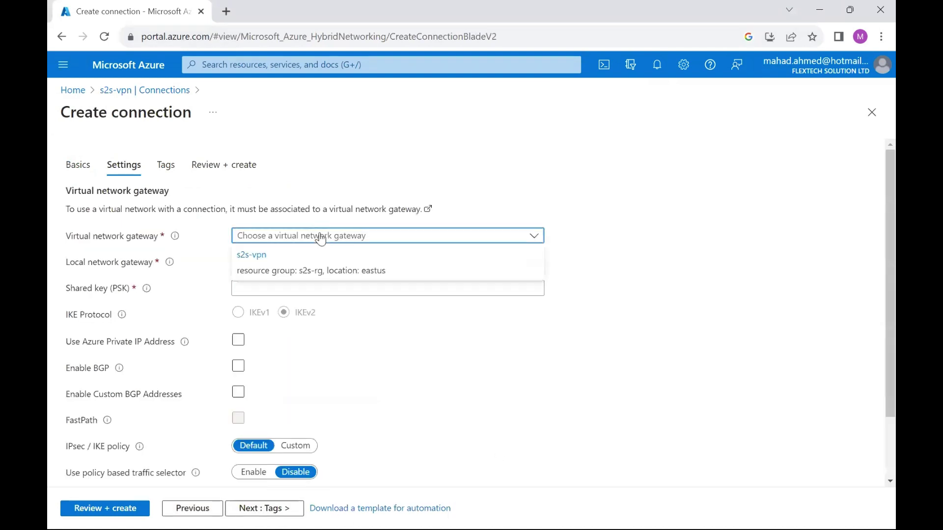
pyautogui.click(276, 252)
pyautogui.click(275, 261)
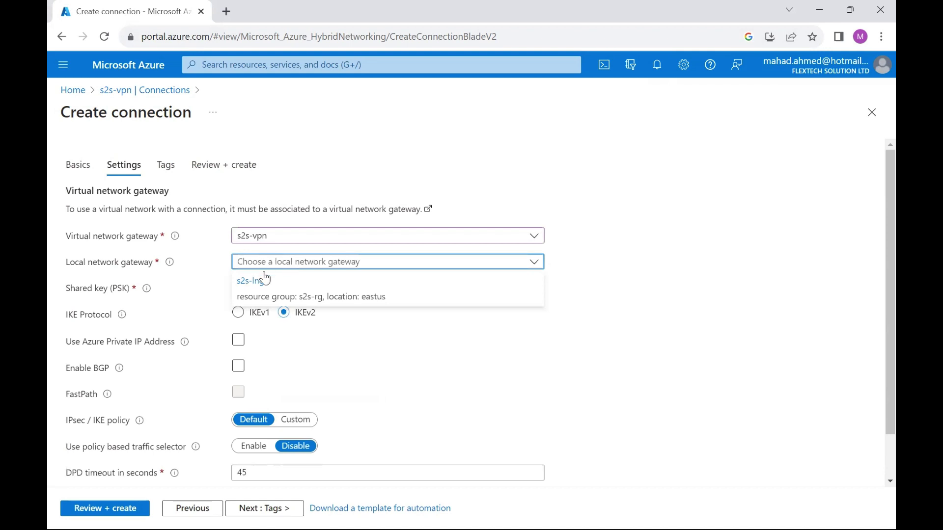
pyautogui.click(264, 279)
# Enter the shared key and run validation on the connection
pyautogui.click(246, 288)
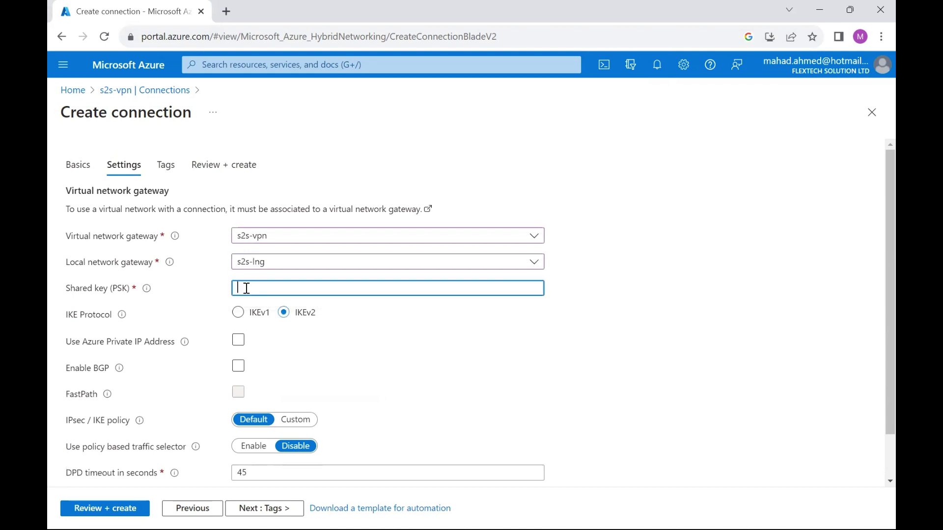
pyautogui.write('••••••••••')
pyautogui.moveTo(373, 295); pyautogui.dragTo(105, 295)
pyautogui.write('••••••••••')
pyautogui.click(88, 508)
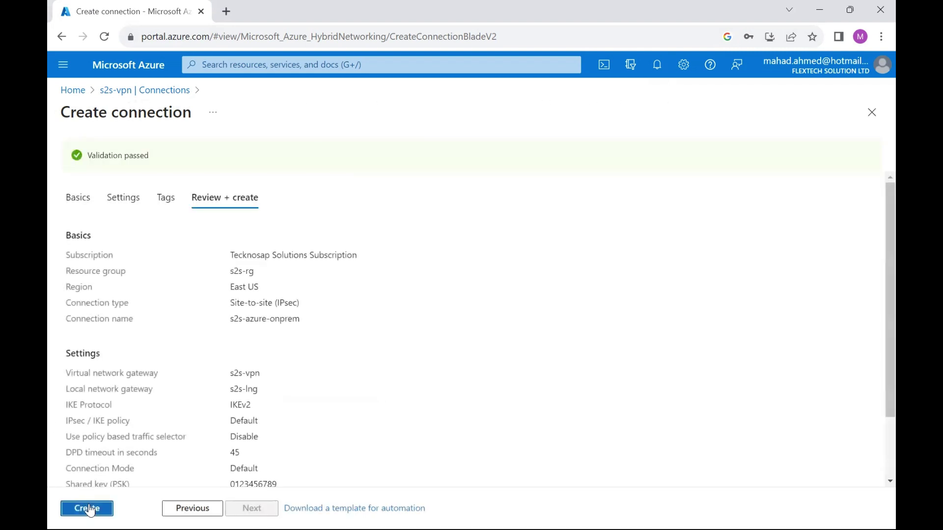
# Create the s2s-azure-onprem connection and wait for its deployment to complete
pyautogui.click(91, 508)
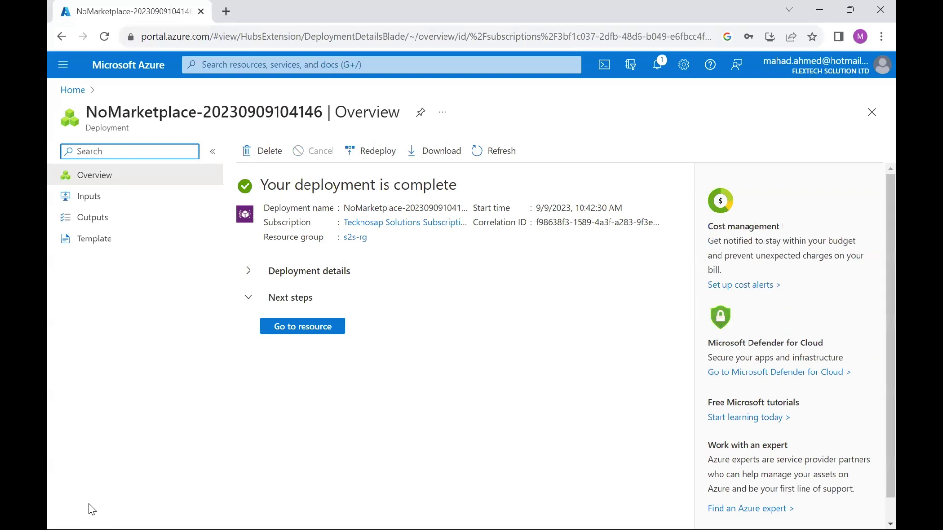
# Open s2s-vpn's public IP resource vpn-ip and copy its address 172.172.179.228
pyautogui.click(338, 65)
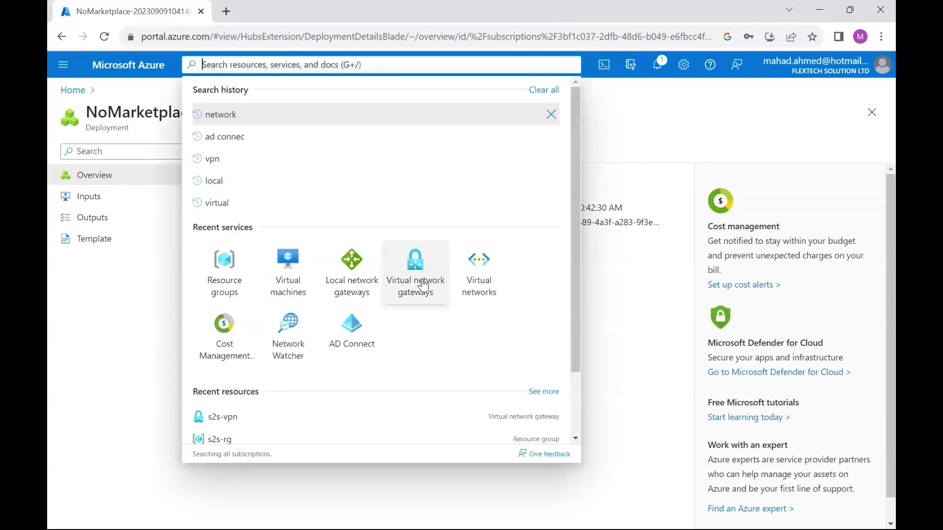
pyautogui.click(422, 280)
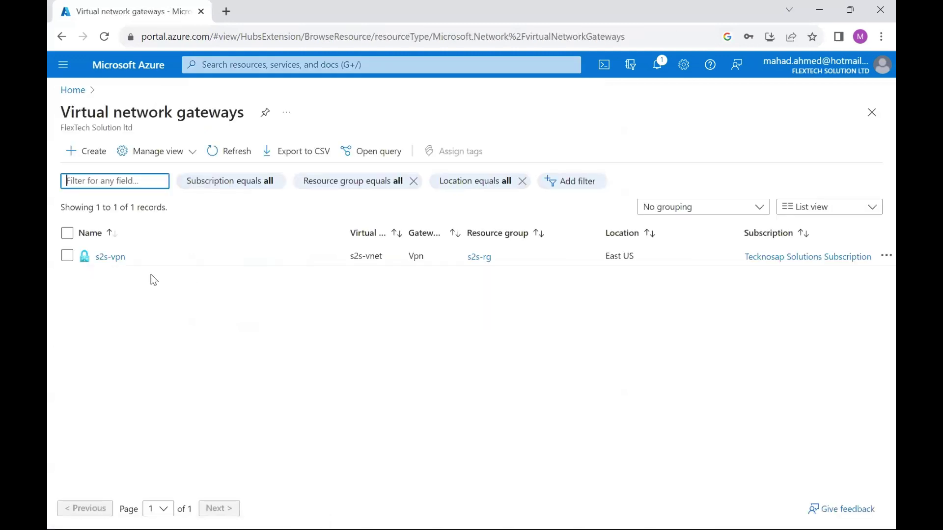
pyautogui.click(110, 257)
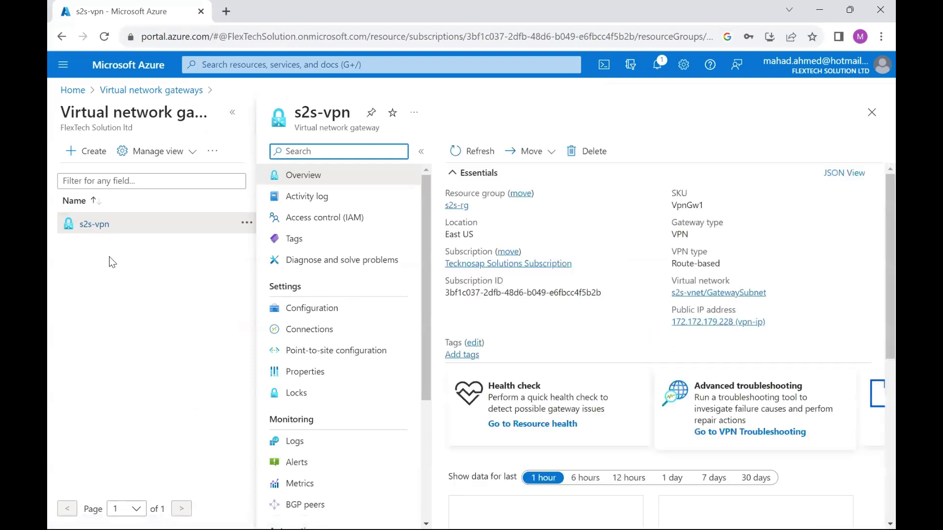
pyautogui.click(734, 323)
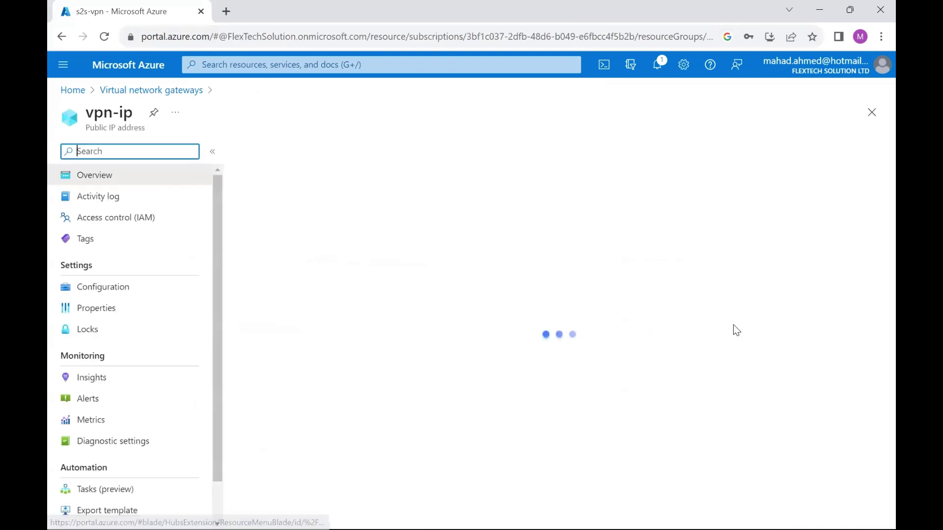
pyautogui.click(709, 243)
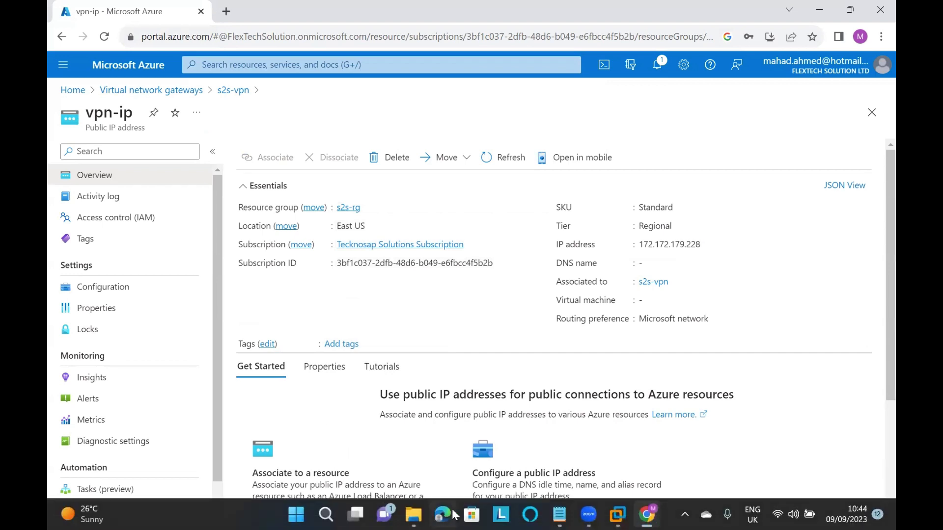
pyautogui.click(616, 514)
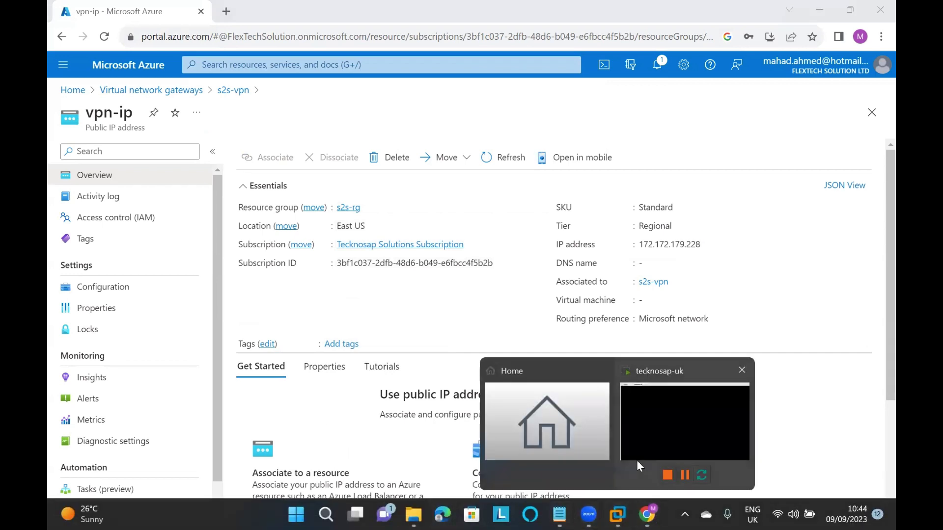
# Sign in to the tecknosap-uk VM as Administrator with the account password
pyautogui.click(648, 436)
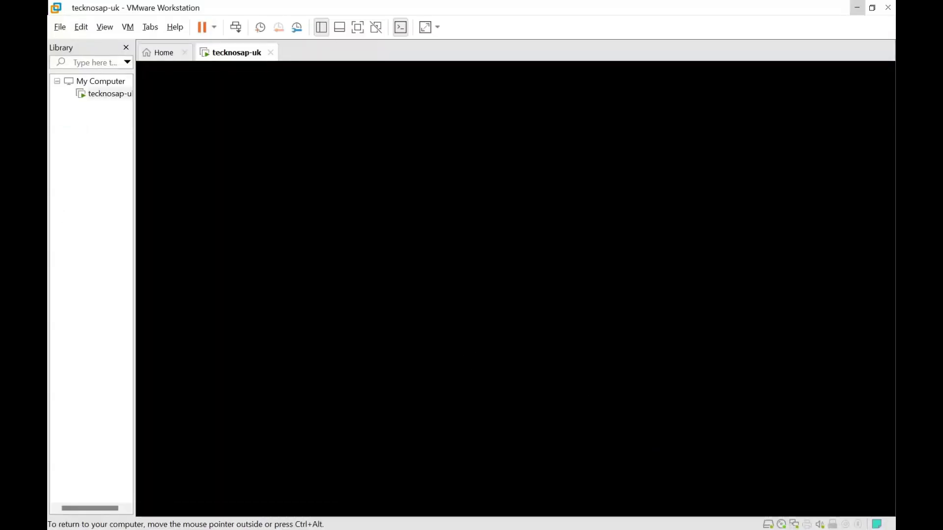
pyautogui.hotkey('ctrl', 'alt', 'Delete')
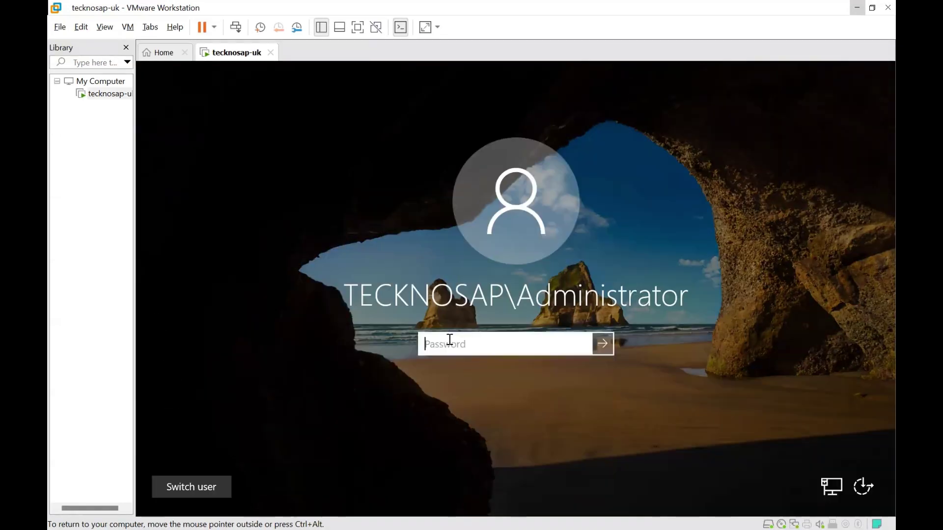
pyautogui.write('••••••••')
pyautogui.press('Return')
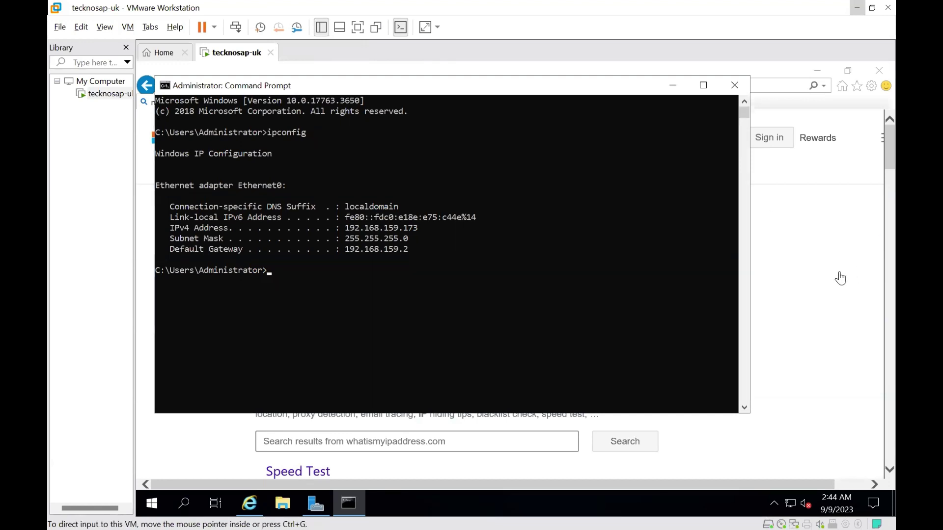
# Minimize the browser and Command Prompt windows to reveal the Server Manager dashboard
pyautogui.click(831, 74)
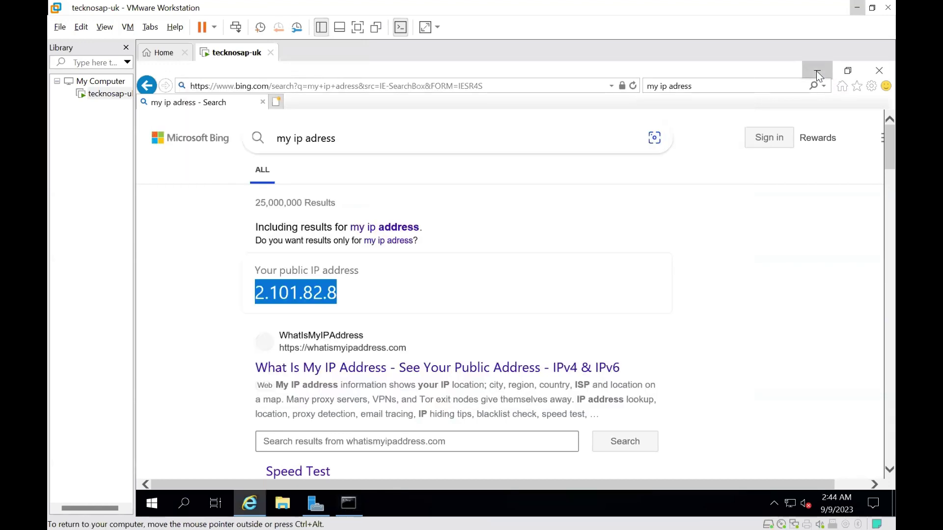
pyautogui.click(817, 71)
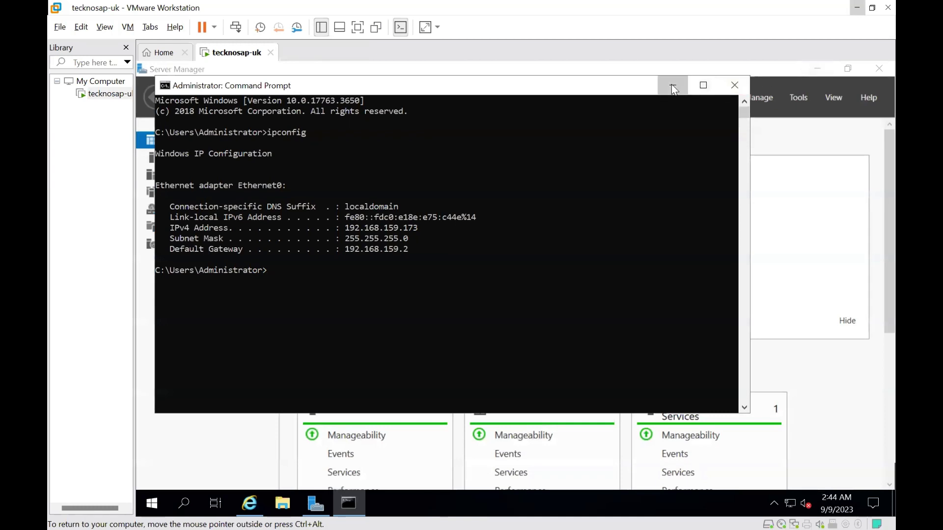
pyautogui.click(672, 85)
pyautogui.click(756, 97)
# Launch Add Roles and Features with the default installation type and the local server as destination
pyautogui.click(638, 233)
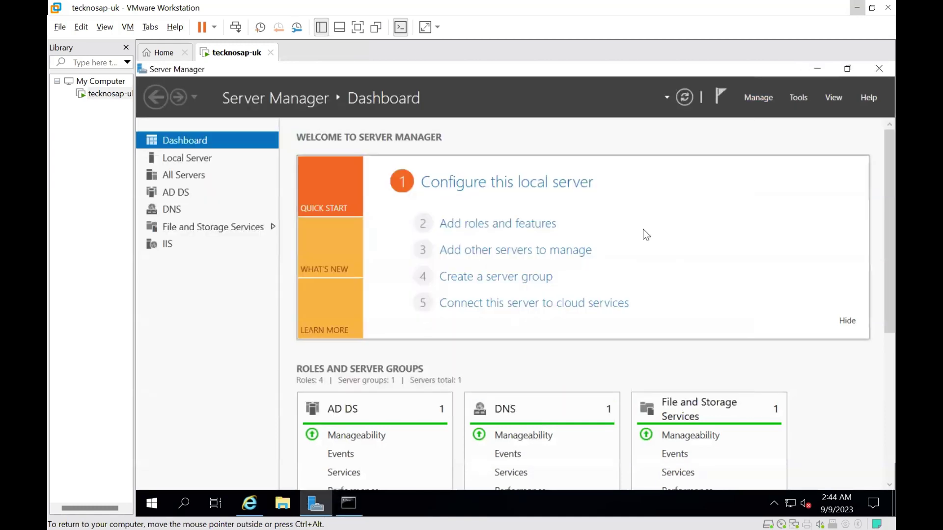
pyautogui.click(479, 225)
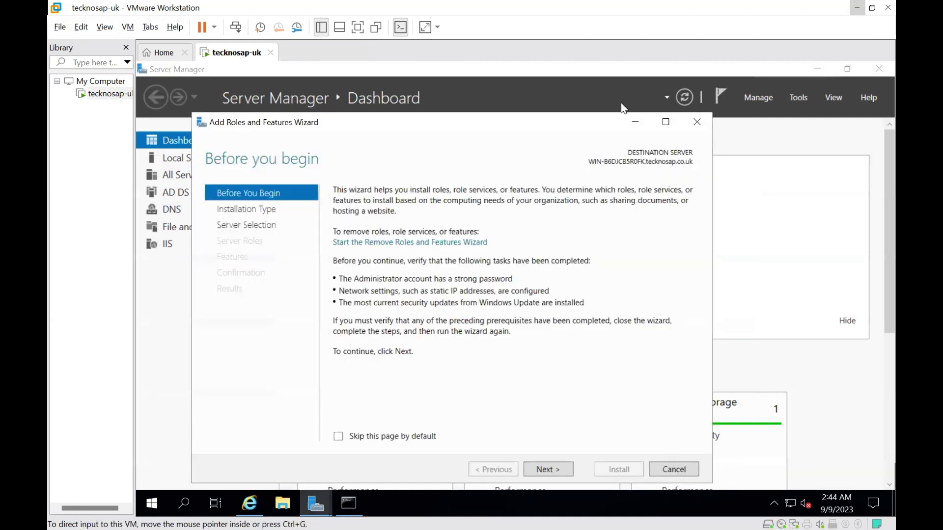
pyautogui.moveTo(511, 121); pyautogui.dragTo(520, 92)
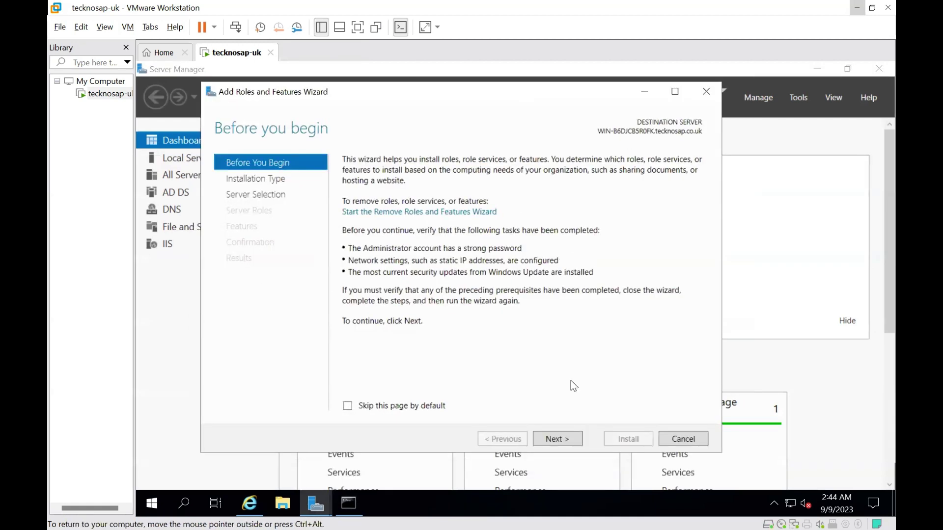
pyautogui.click(560, 435)
pyautogui.click(560, 435)
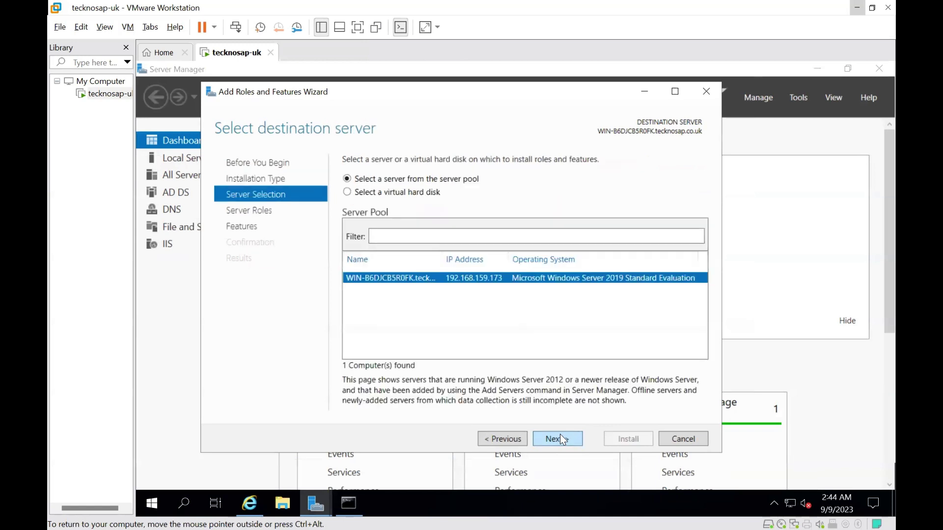
pyautogui.click(559, 434)
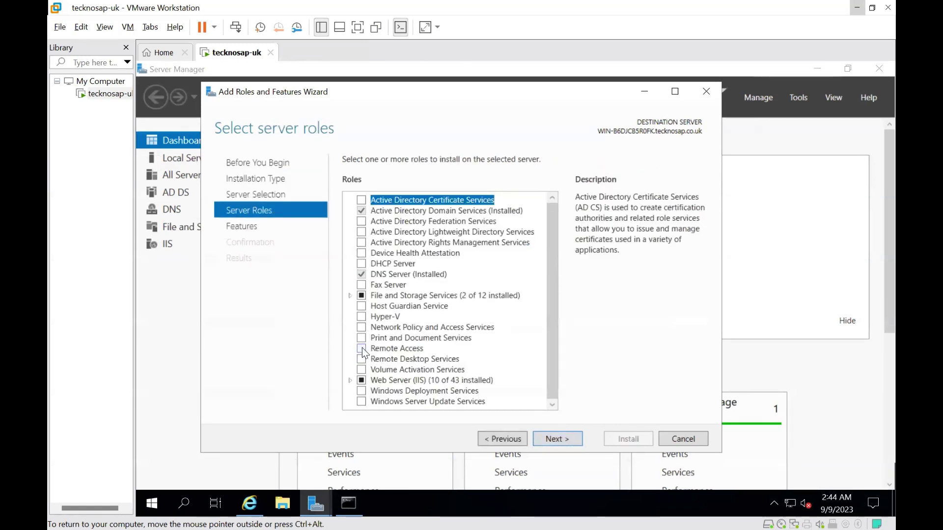
# Select the Remote Access role with the DirectAccess and VPN (RAS) and Routing role services
pyautogui.click(361, 348)
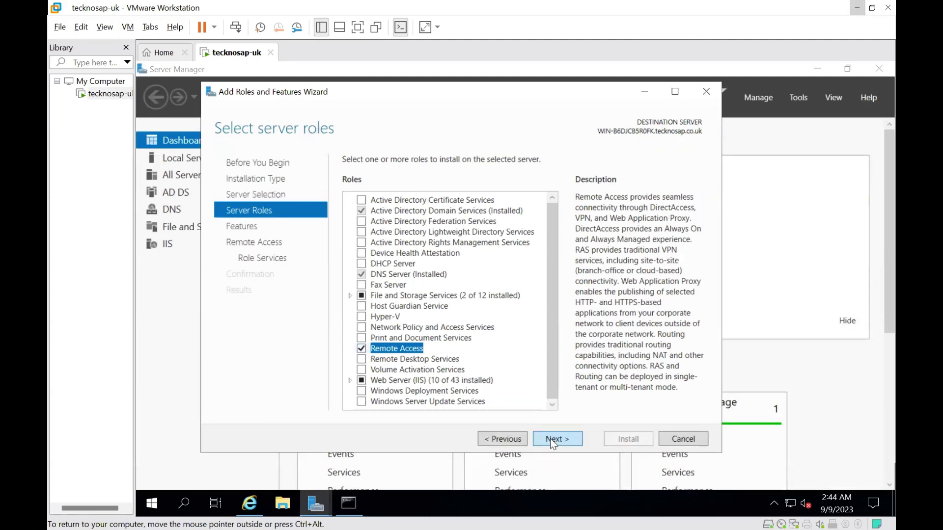
pyautogui.click(551, 439)
pyautogui.click(551, 440)
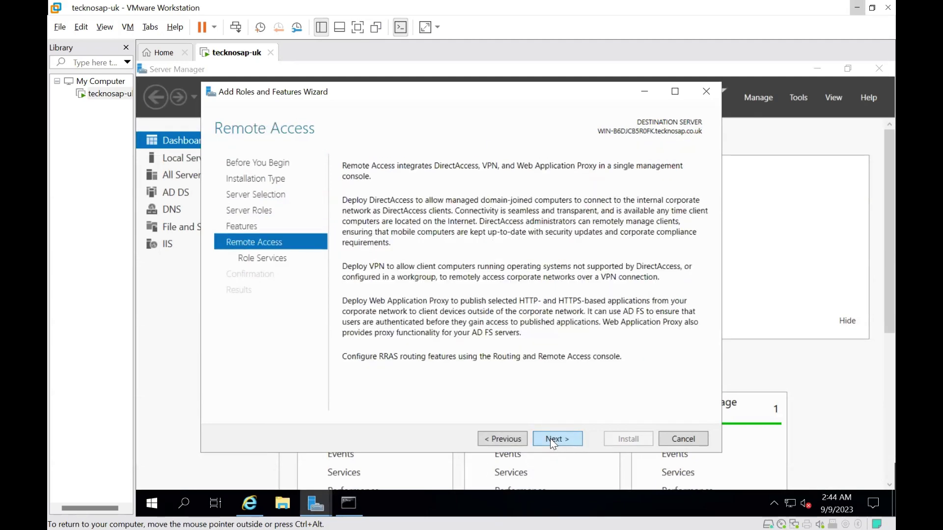
pyautogui.click(550, 439)
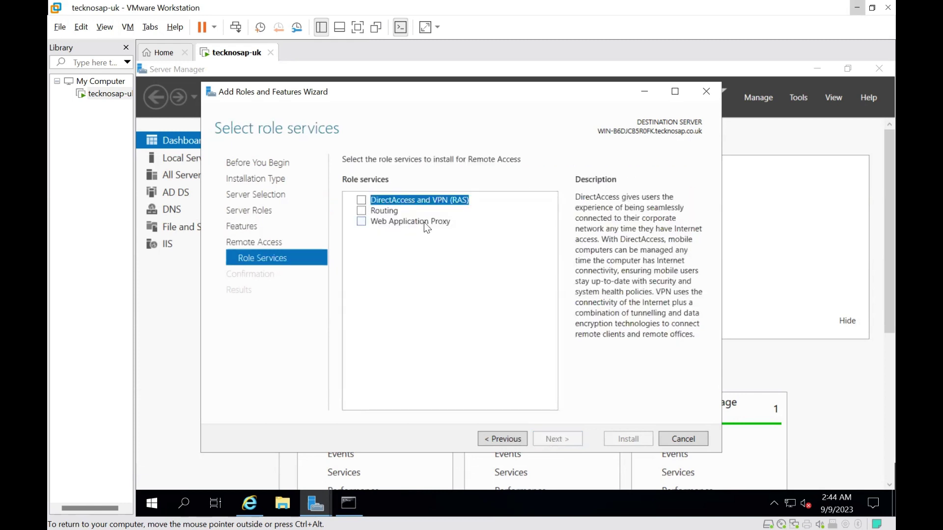
pyautogui.click(360, 200)
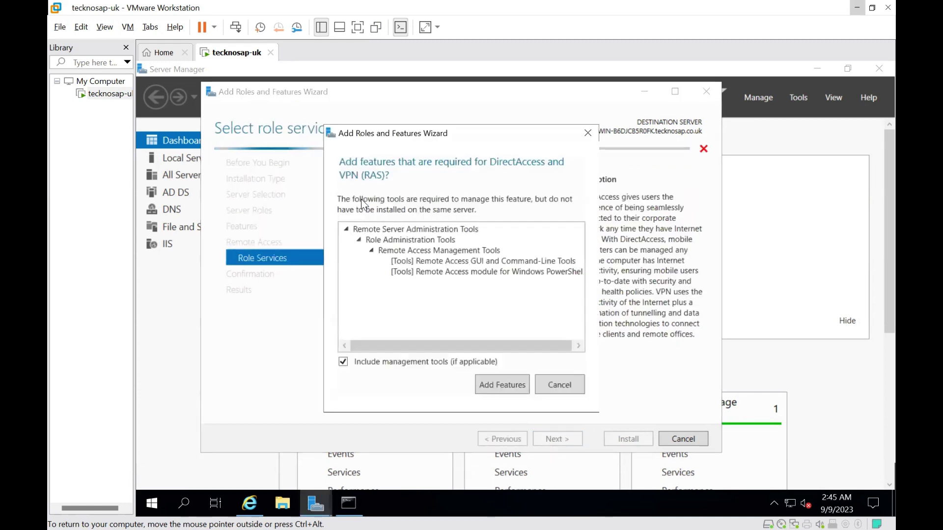
pyautogui.click(501, 382)
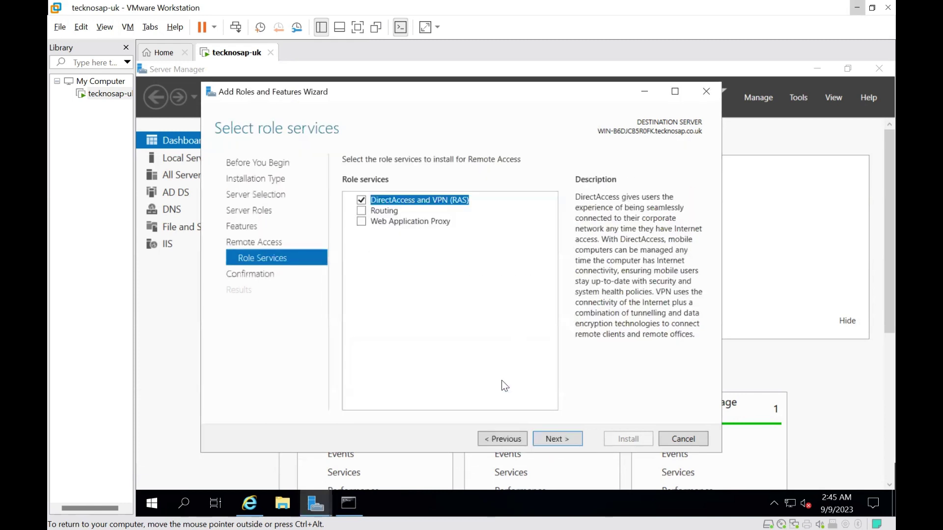
pyautogui.click(362, 211)
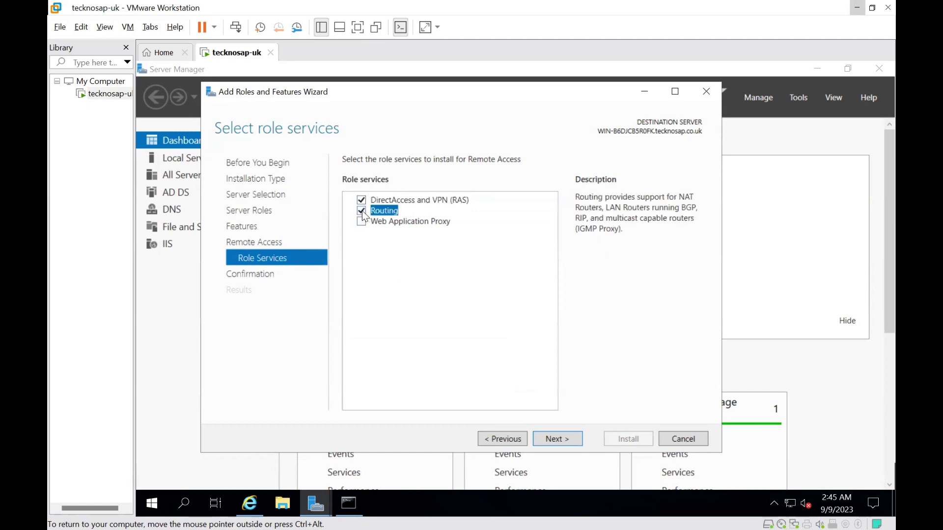
pyautogui.click(550, 437)
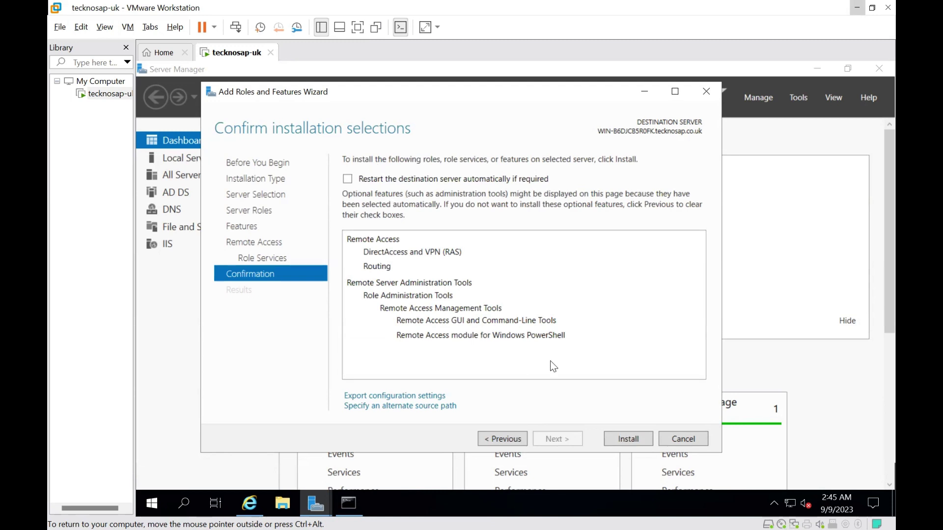
# Install Remote Access with its VPN and Routing services, closing the wizard once it succeeds
pyautogui.click(631, 440)
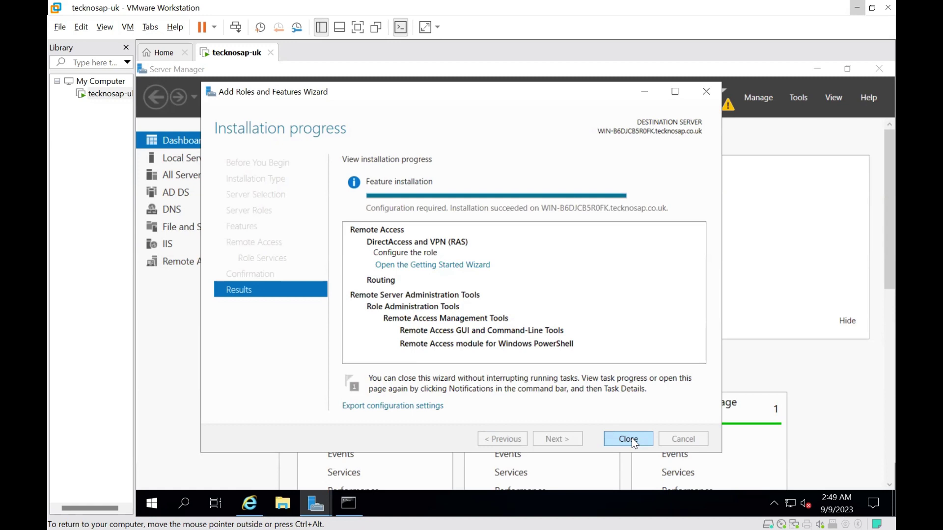
pyautogui.click(631, 437)
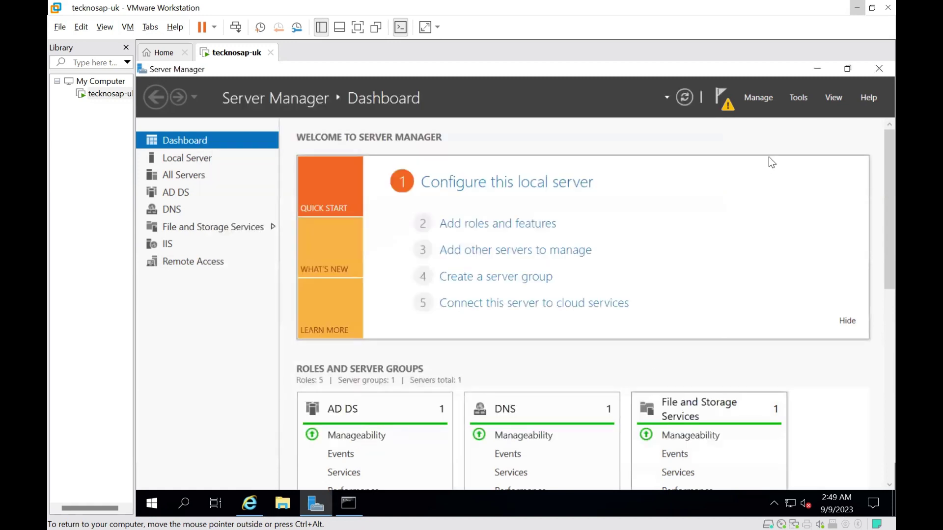
pyautogui.click(797, 97)
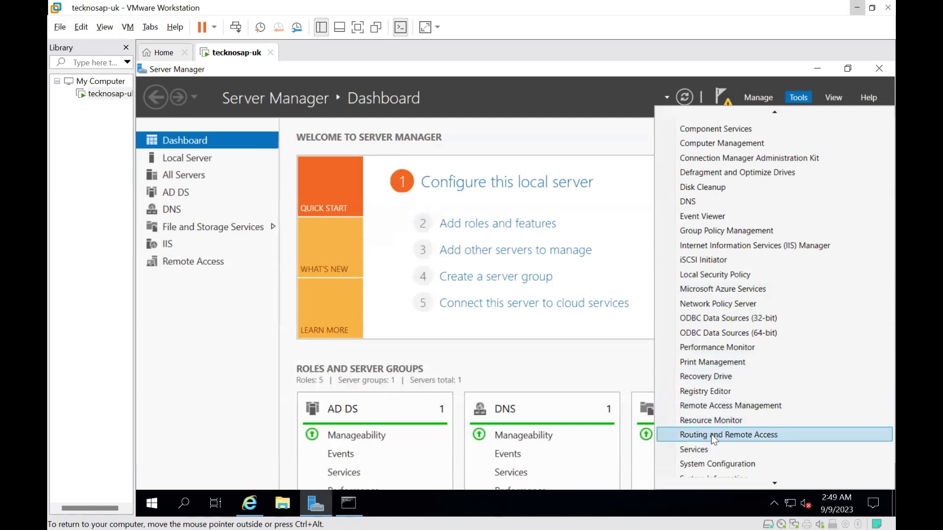
# Configure the local server in the Routing and Remote Access console with a Custom configuration enabling only VPN access
pyautogui.click(713, 436)
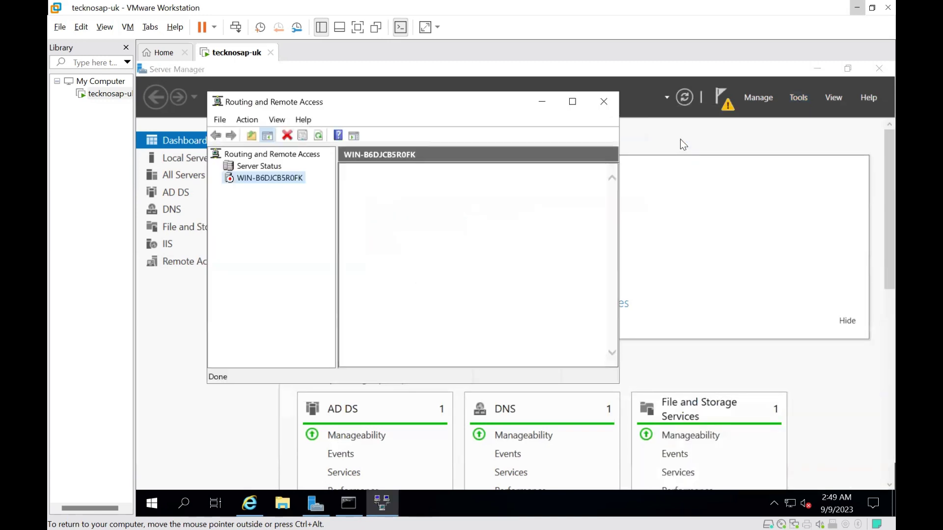
pyautogui.rightClick(244, 176)
pyautogui.click(296, 185)
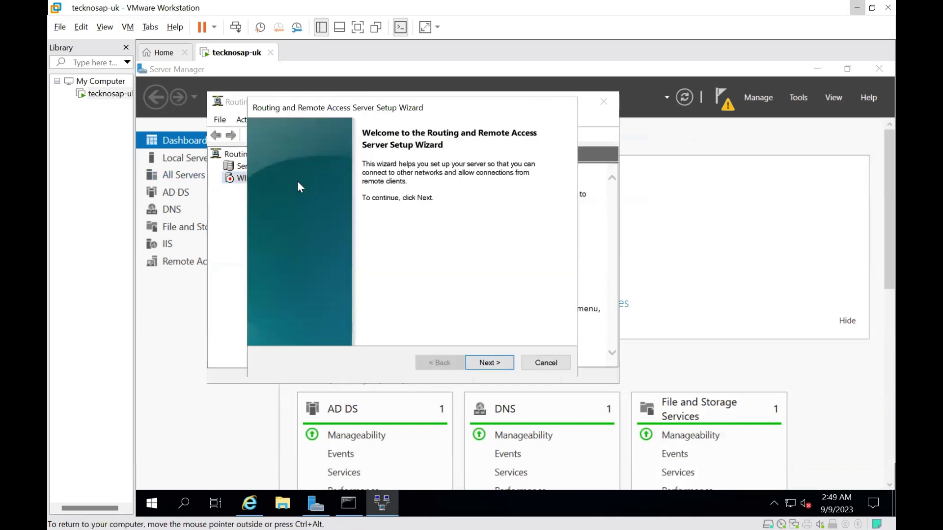
pyautogui.click(478, 363)
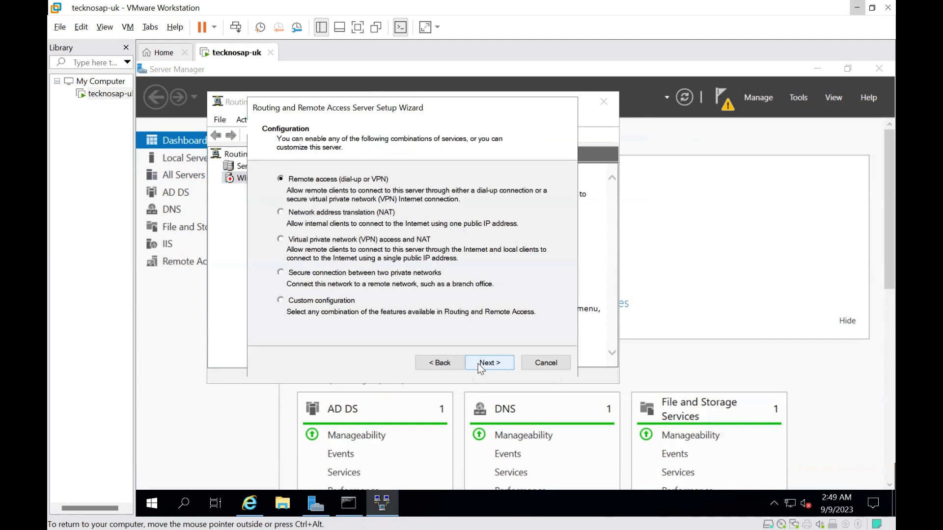
pyautogui.click(280, 301)
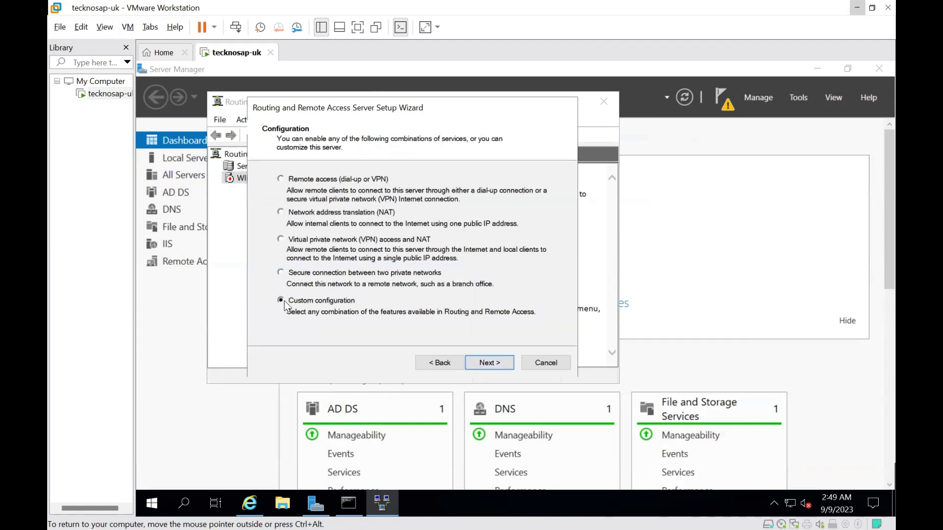
pyautogui.click(505, 367)
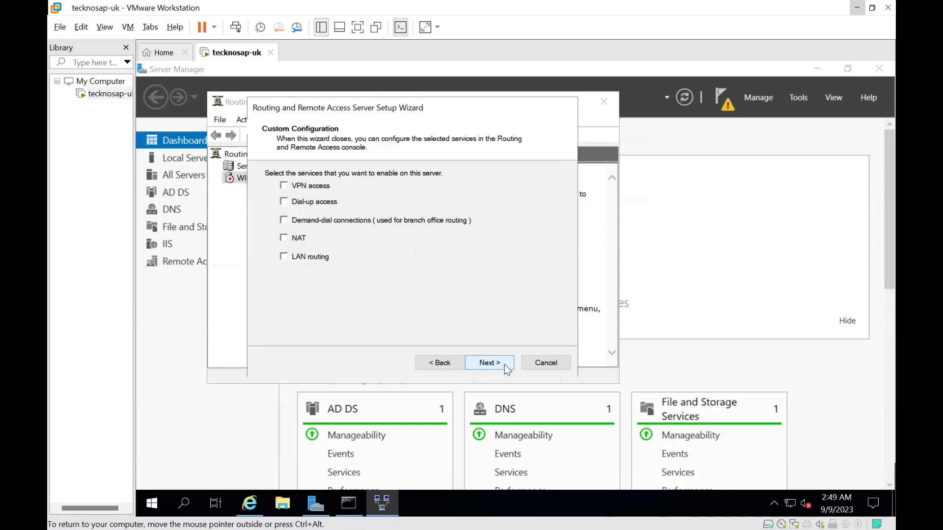
pyautogui.click(283, 187)
pyautogui.click(489, 362)
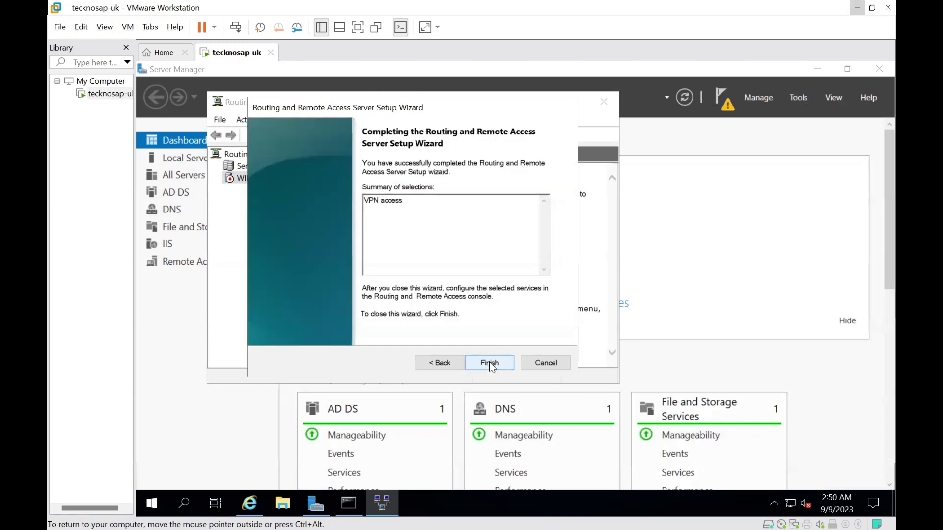
pyautogui.click(489, 363)
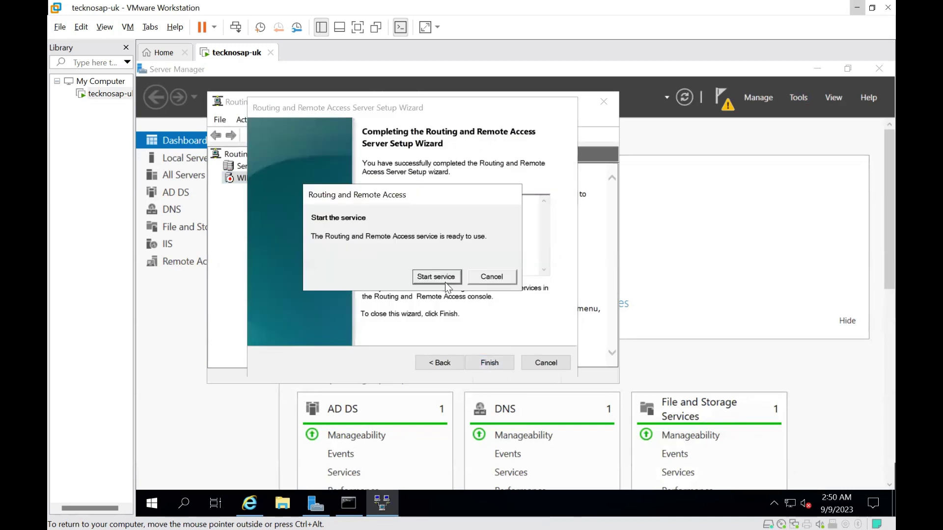
# Start the Routing and Remote Access service and close the wizard when it completes
pyautogui.click(440, 276)
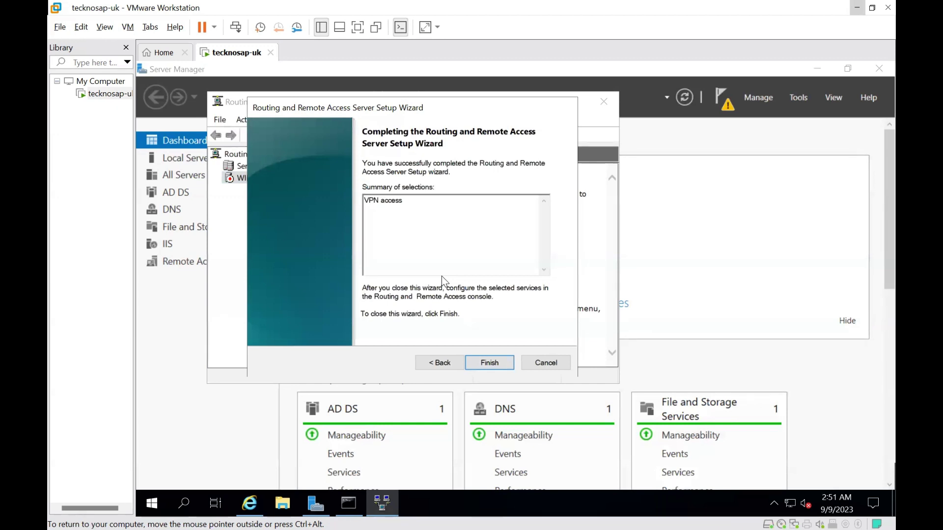
pyautogui.click(488, 363)
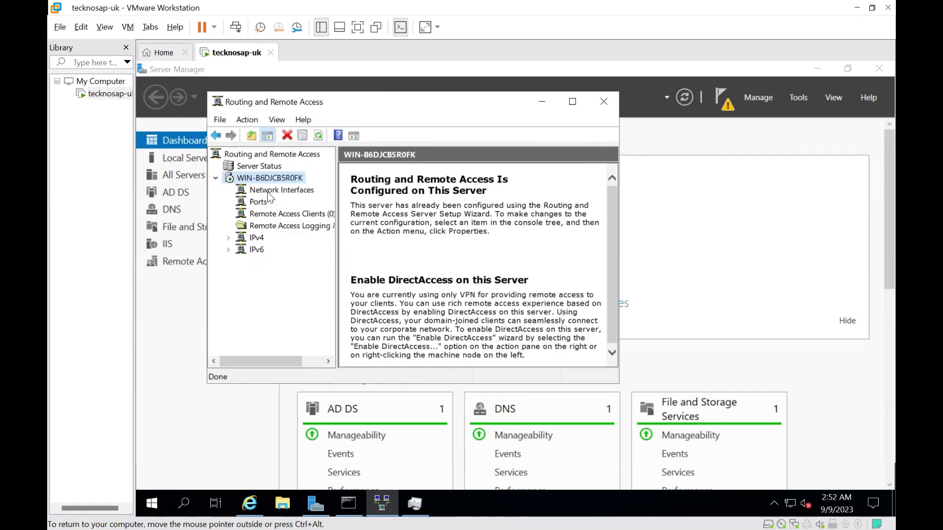
# Create a new VPN demand-dial interface named 's2s-onprem-azure'
pyautogui.click(269, 193)
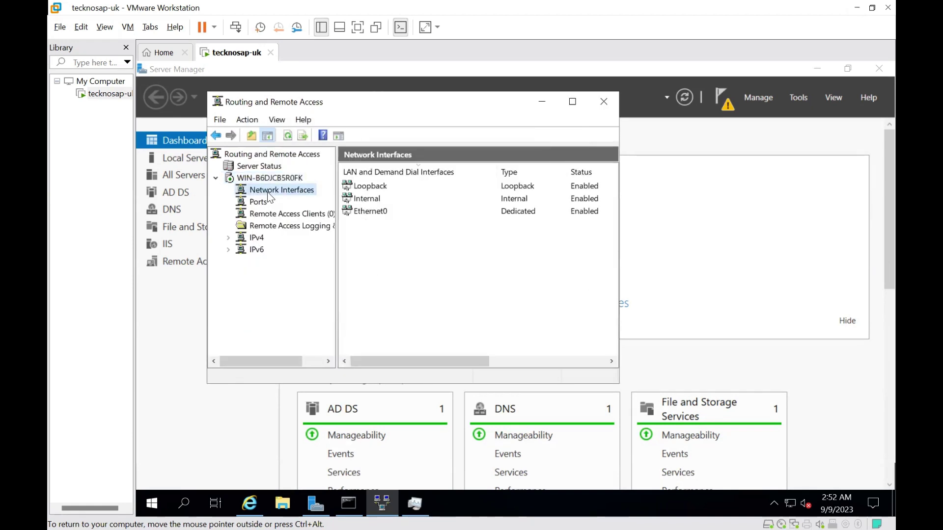
pyautogui.rightClick(268, 192)
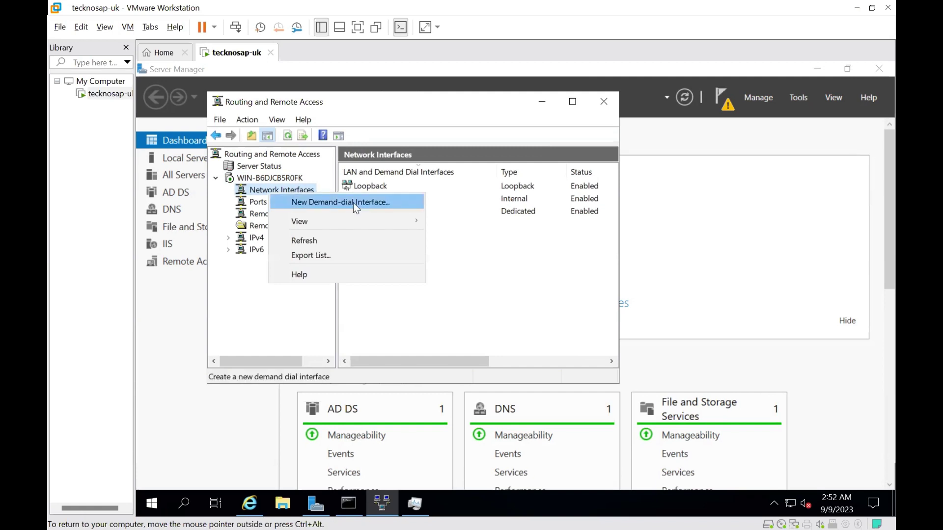
pyautogui.click(353, 203)
pyautogui.click(489, 354)
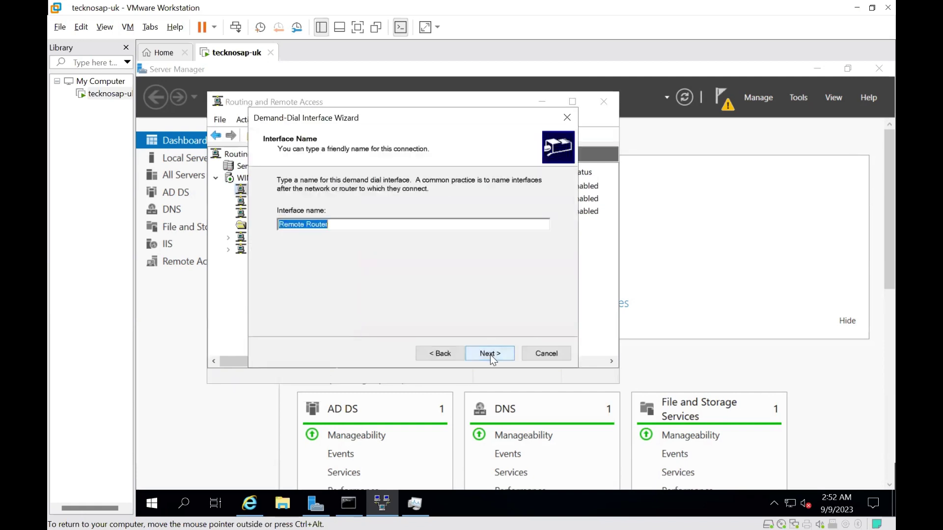
pyautogui.write('s')
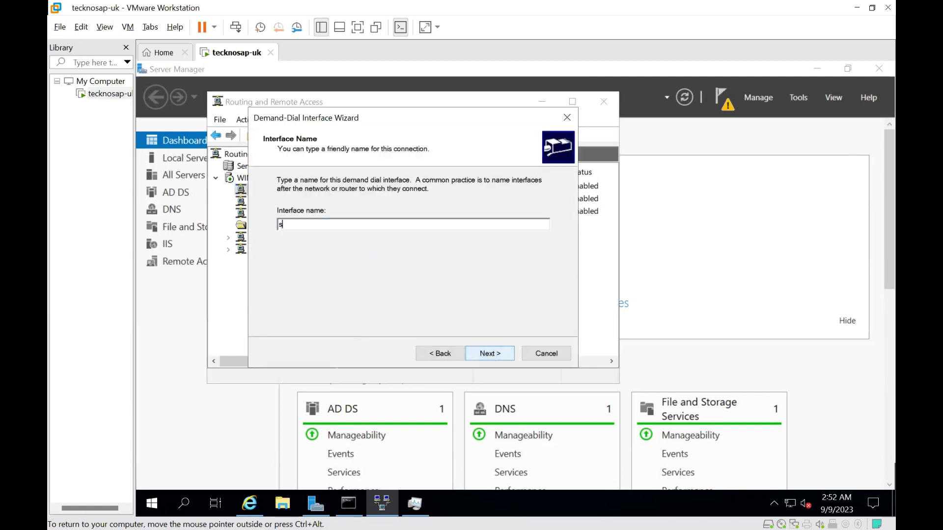
pyautogui.write('2s-onprem-azure')
pyautogui.click(490, 354)
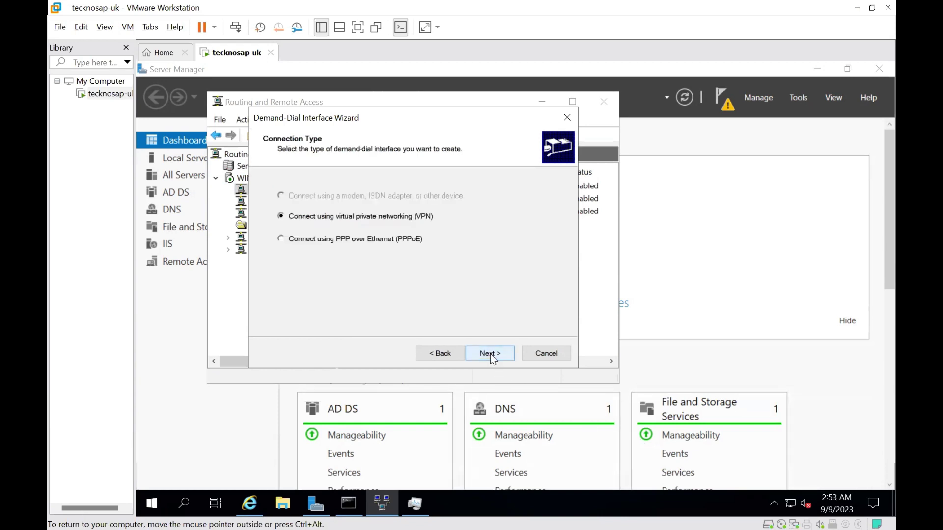
pyautogui.click(492, 354)
# Choose IKEv2, set destination 172.172.179.228, and begin adding a static route
pyautogui.click(281, 258)
pyautogui.click(490, 353)
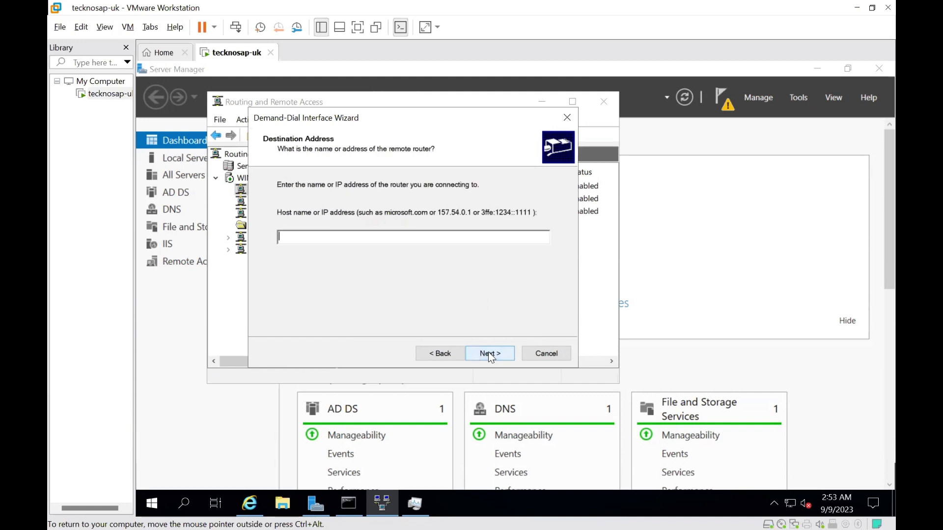
pyautogui.write('172.172.179.228')
pyautogui.moveTo(353, 234); pyautogui.dragTo(212, 231)
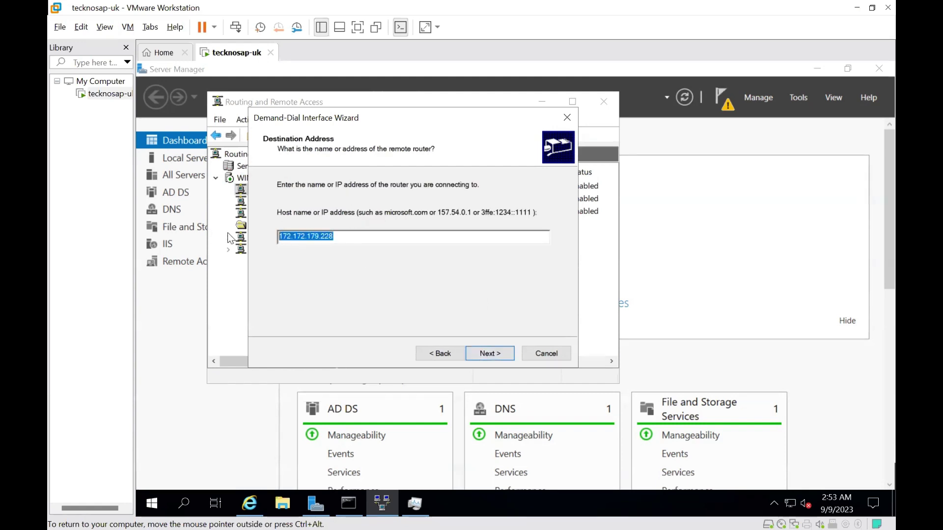
pyautogui.click(490, 353)
pyautogui.click(288, 305)
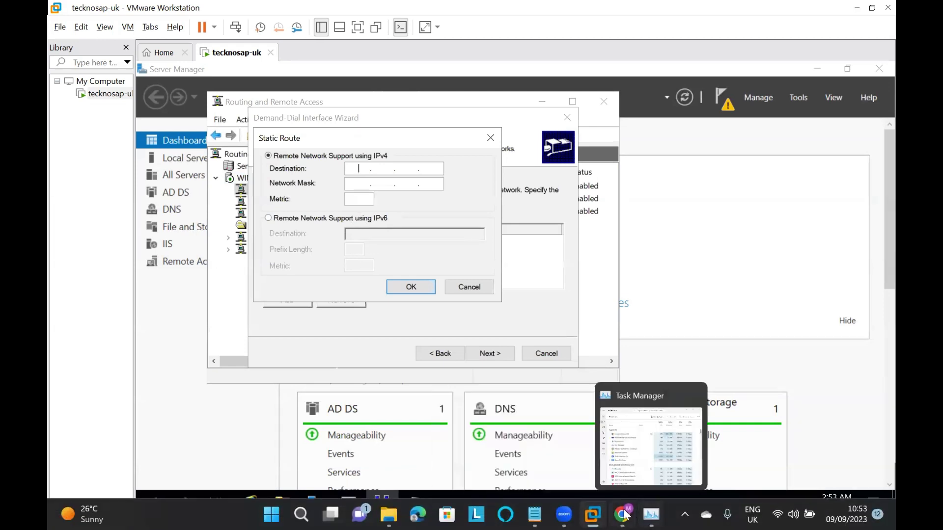
pyautogui.click(625, 512)
pyautogui.click(476, 253)
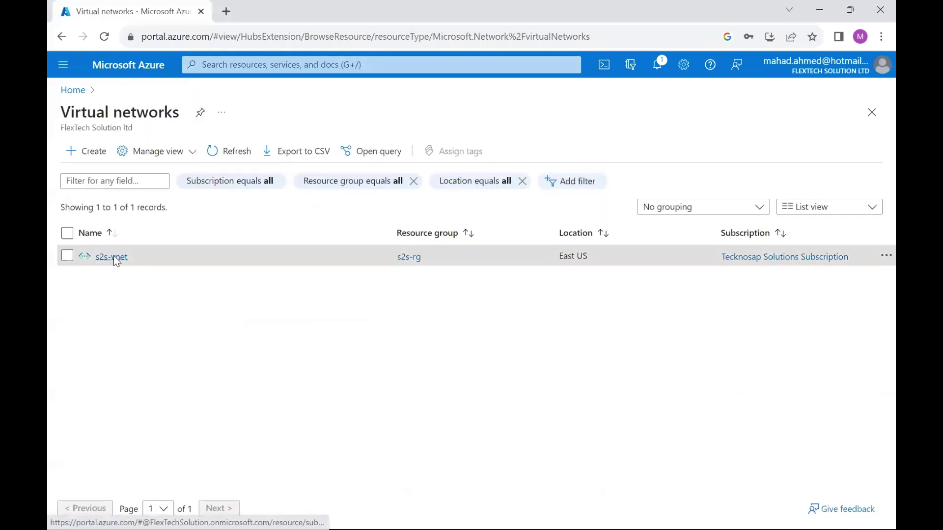
pyautogui.click(112, 257)
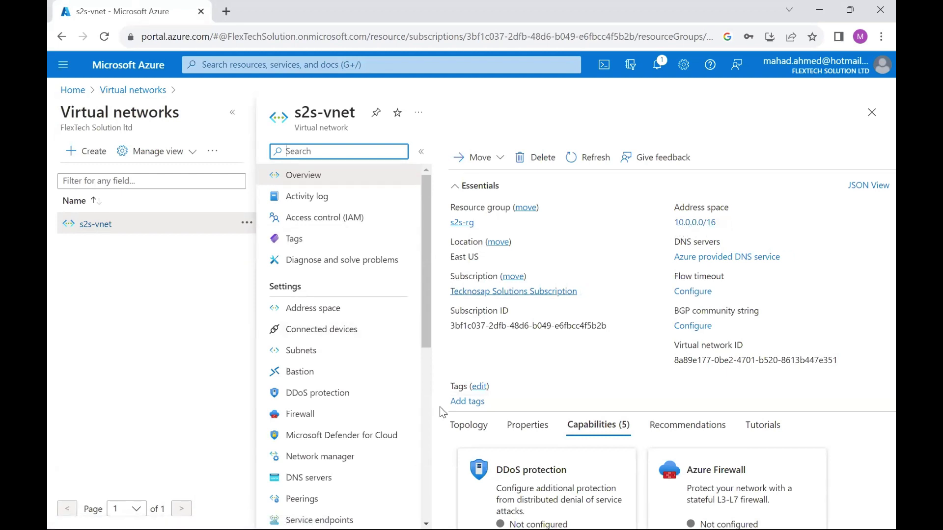
pyautogui.moveTo(561, 514)
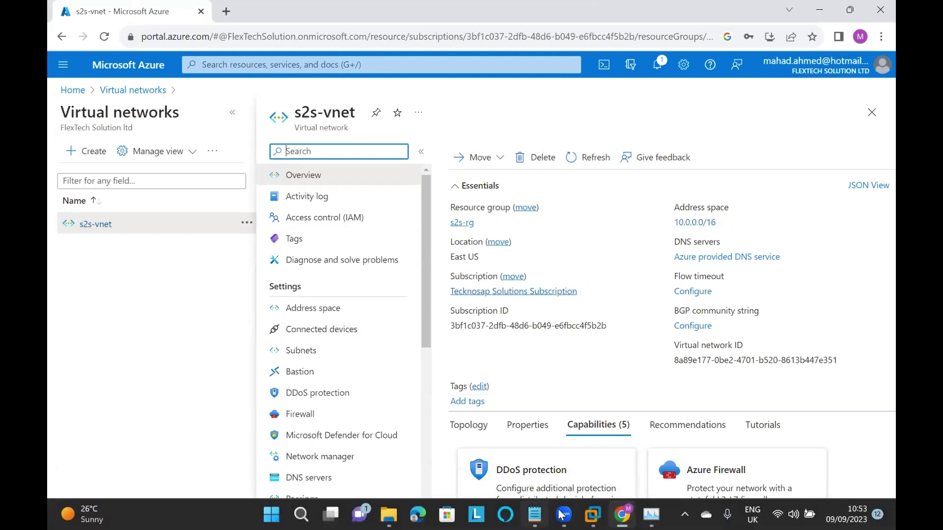
pyautogui.click(593, 514)
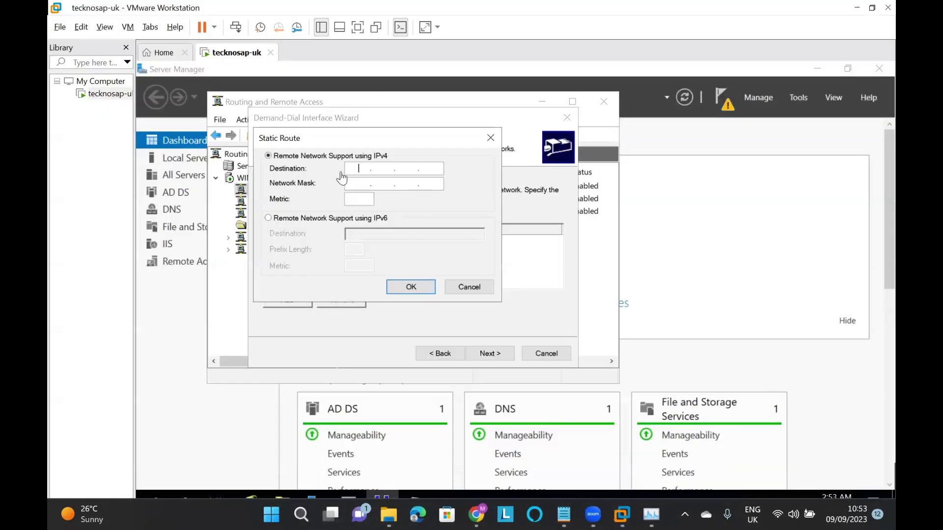
# Add static route 10.0.0.0, mask 255.255.0.0, metric 16, then complete the demand-dial wizard
pyautogui.click(356, 168)
pyautogui.write('10')
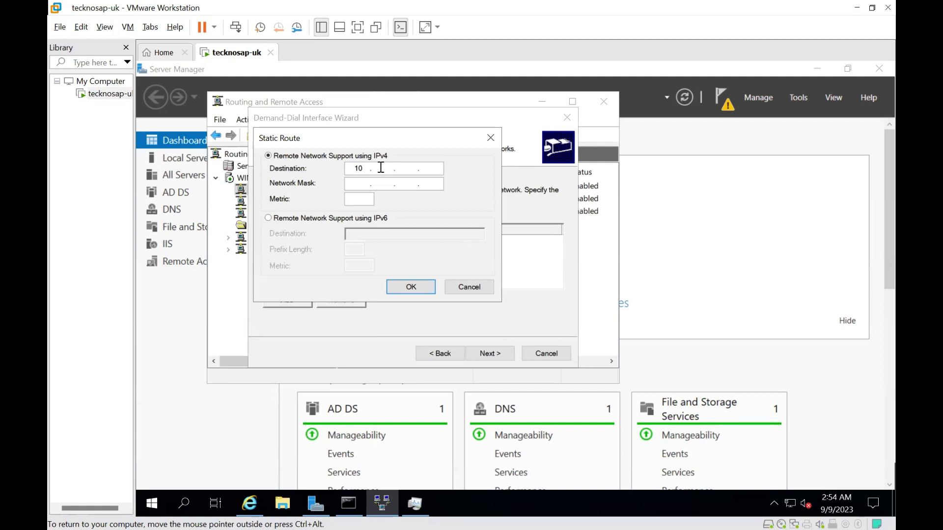
pyautogui.write('.0.0.0')
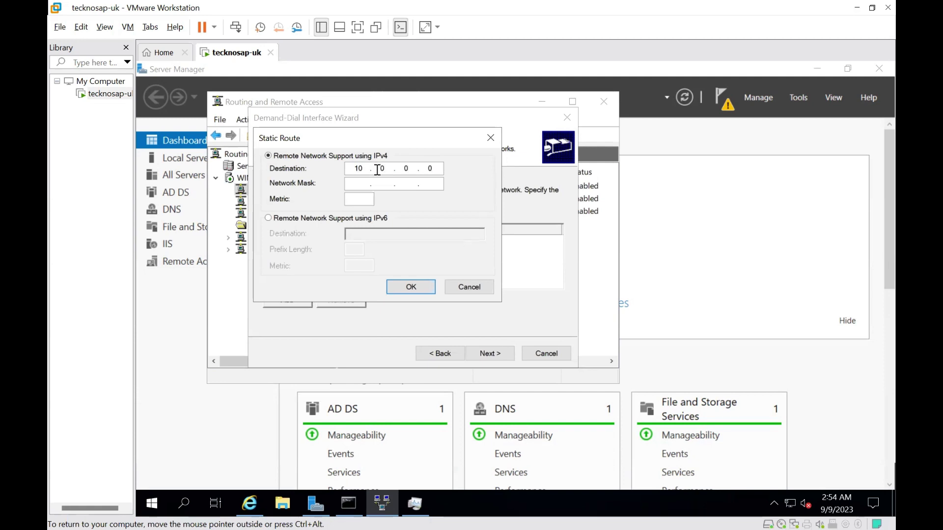
pyautogui.click(359, 180)
pyautogui.write('2')
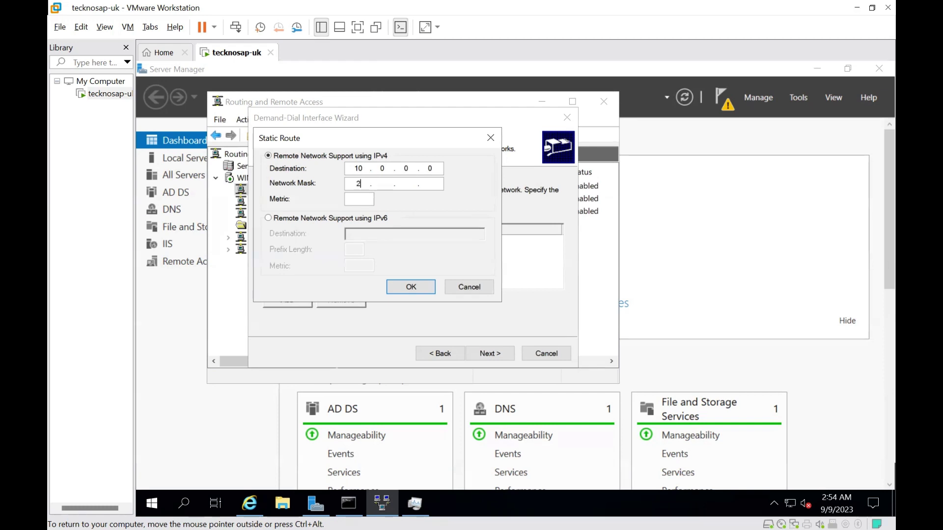
pyautogui.write('55.255.0')
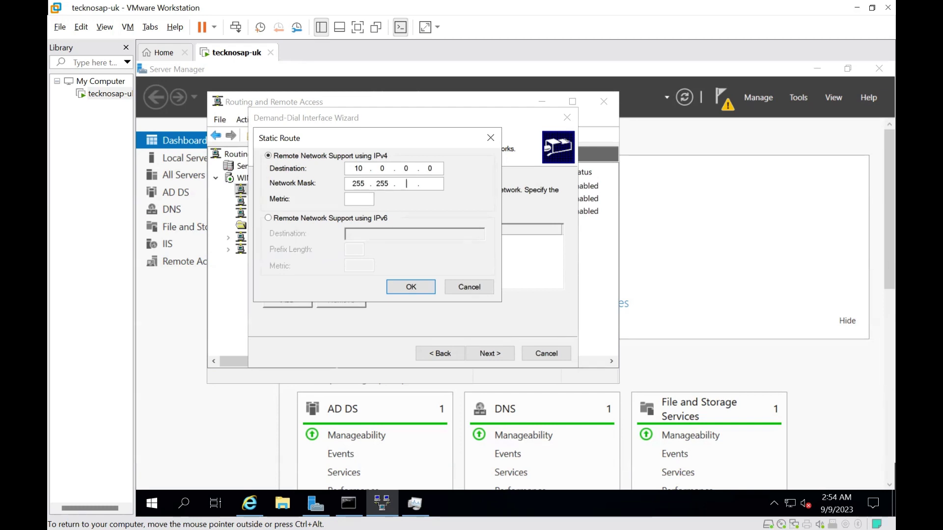
pyautogui.write('.0')
pyautogui.click(354, 200)
pyautogui.write('16')
pyautogui.click(405, 288)
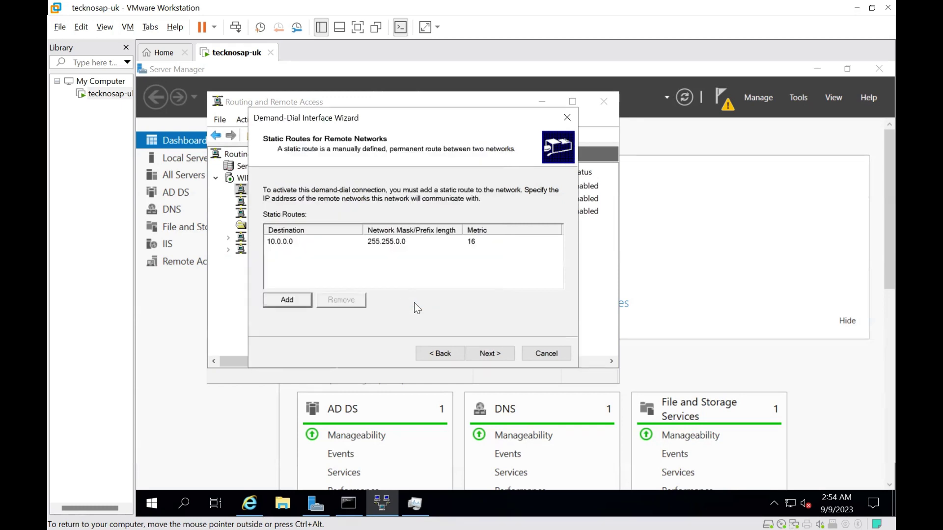
pyautogui.click(486, 353)
pyautogui.click(486, 353)
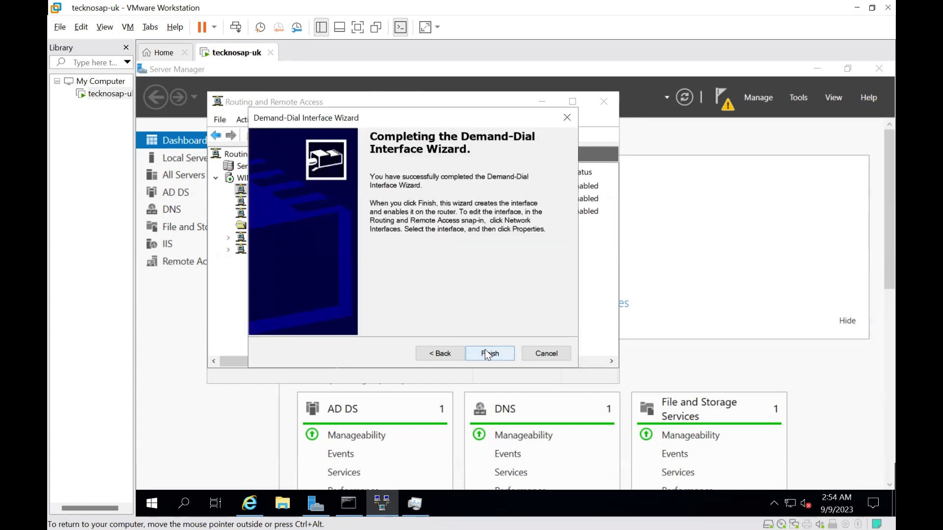
pyautogui.click(486, 354)
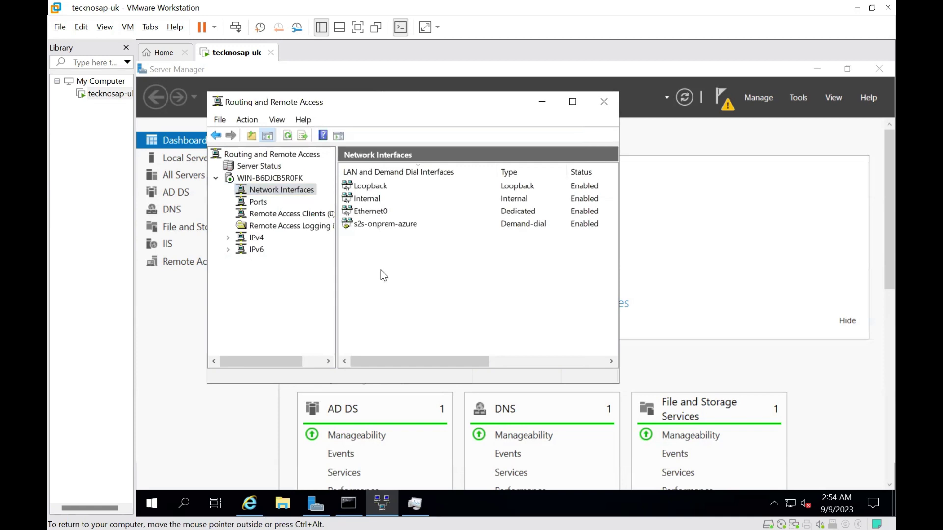
# On the s2s-onprem-azure Security tab, enable preshared-key authentication, enter the key and save
pyautogui.rightClick(361, 230)
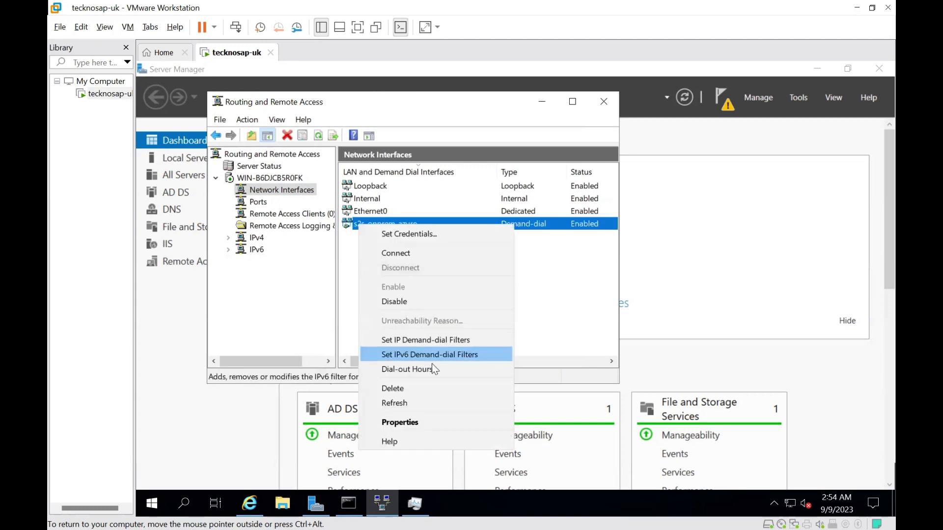
pyautogui.click(411, 423)
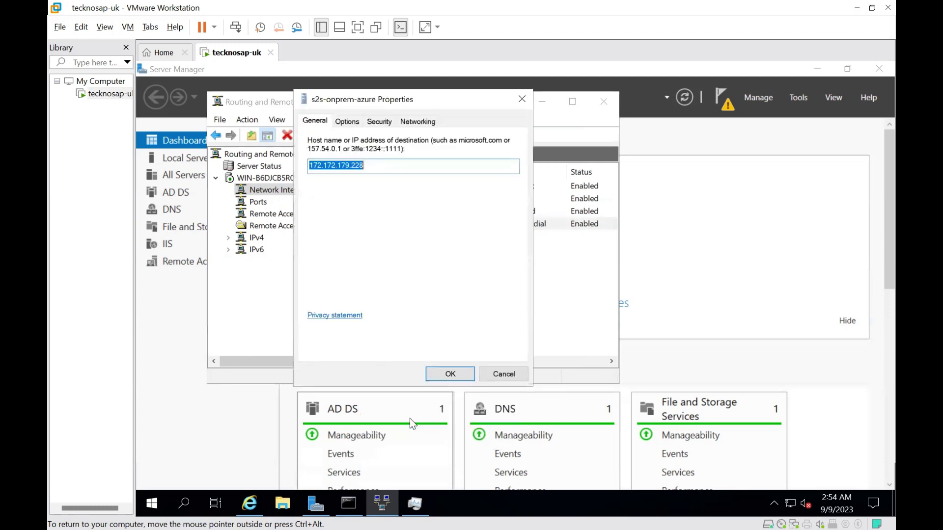
pyautogui.click(379, 120)
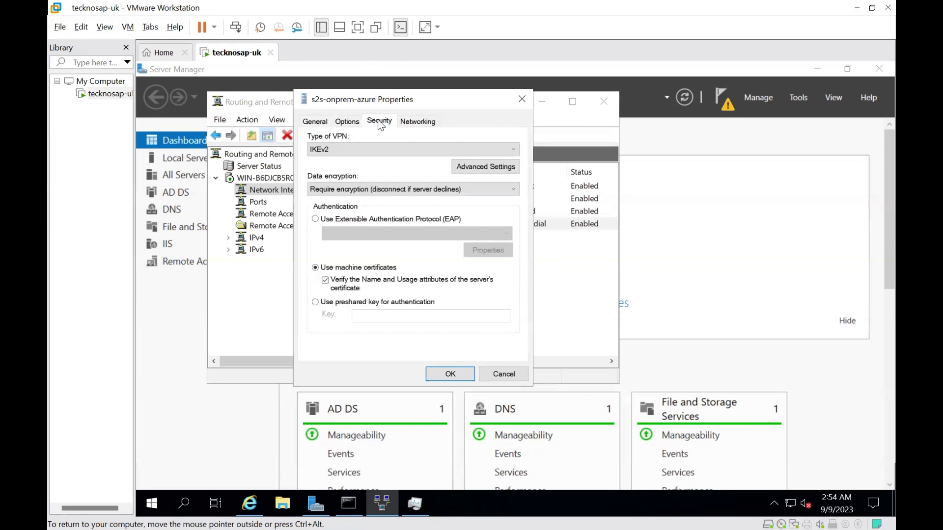
pyautogui.click(316, 302)
pyautogui.click(363, 317)
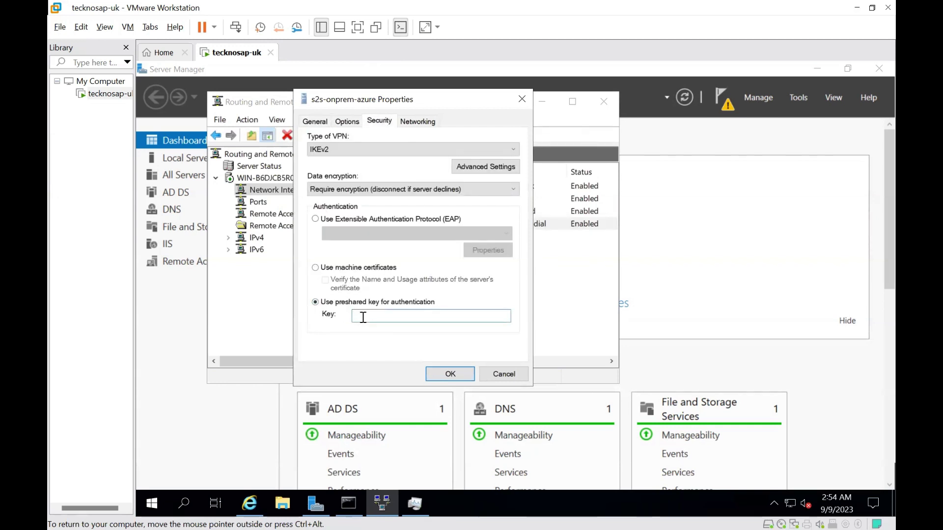
pyautogui.write('0123456789')
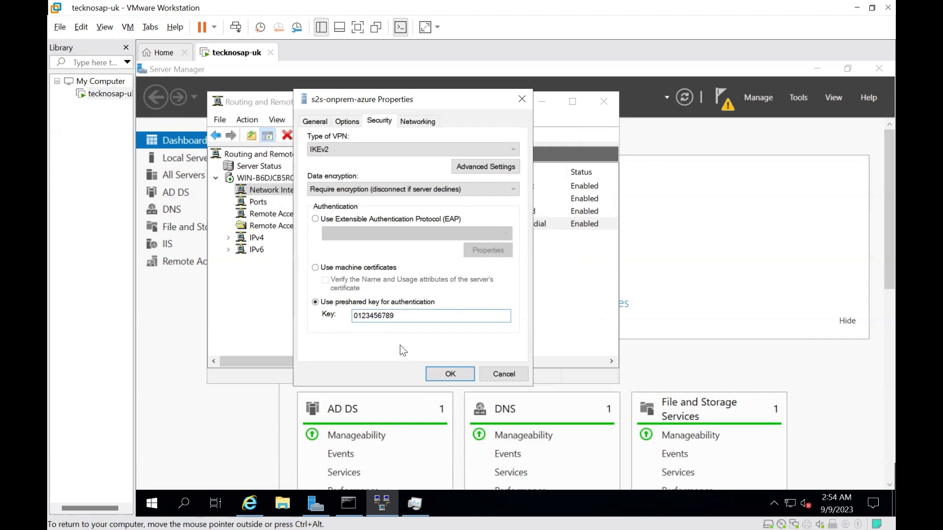
pyautogui.click(450, 374)
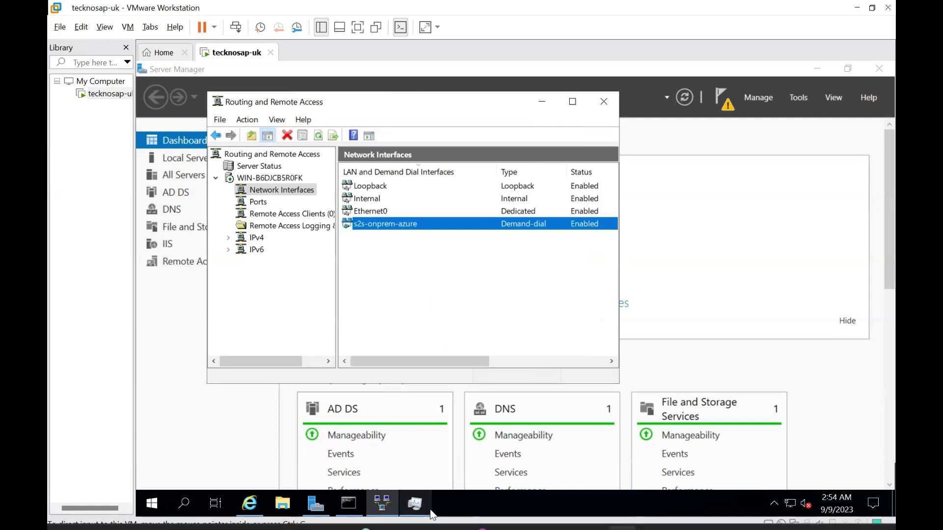
# Confirm in the s2s-vpn gateway's Connections that s2s-azure-onprem shows Not connected, then hide the browser
pyautogui.moveTo(623, 515)
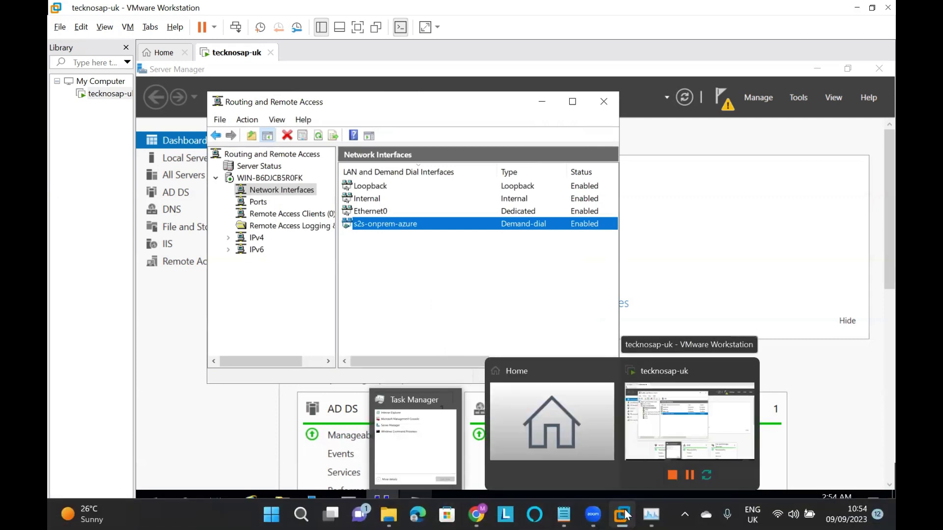
pyautogui.click(472, 428)
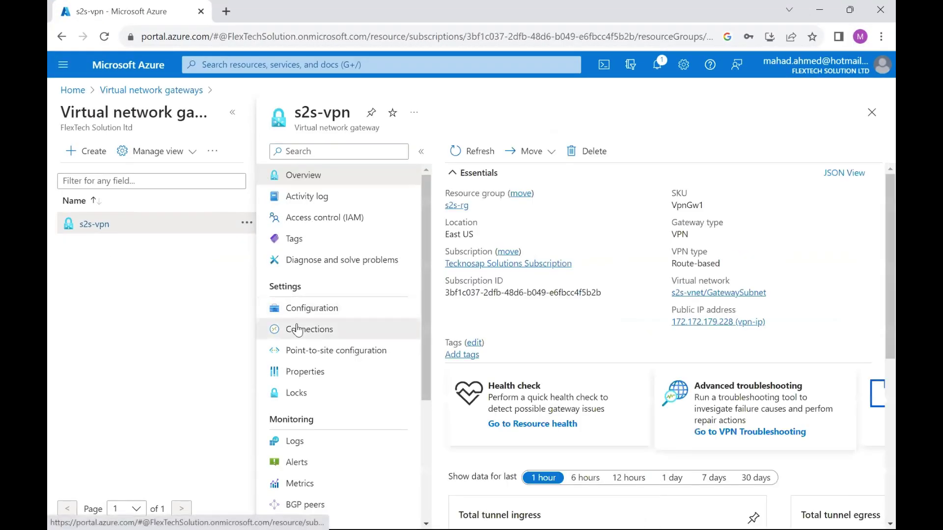
pyautogui.click(297, 330)
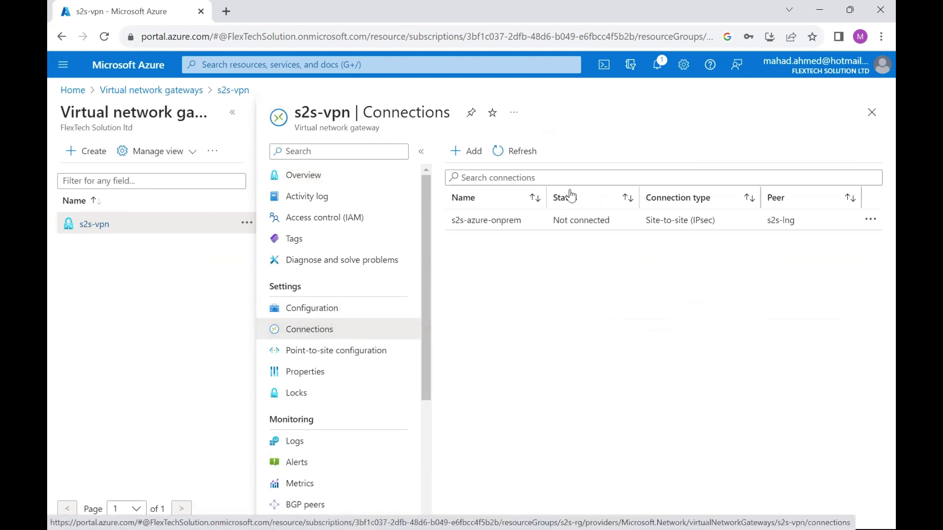
pyautogui.moveTo(553, 221); pyautogui.dragTo(623, 224)
pyautogui.click(594, 297)
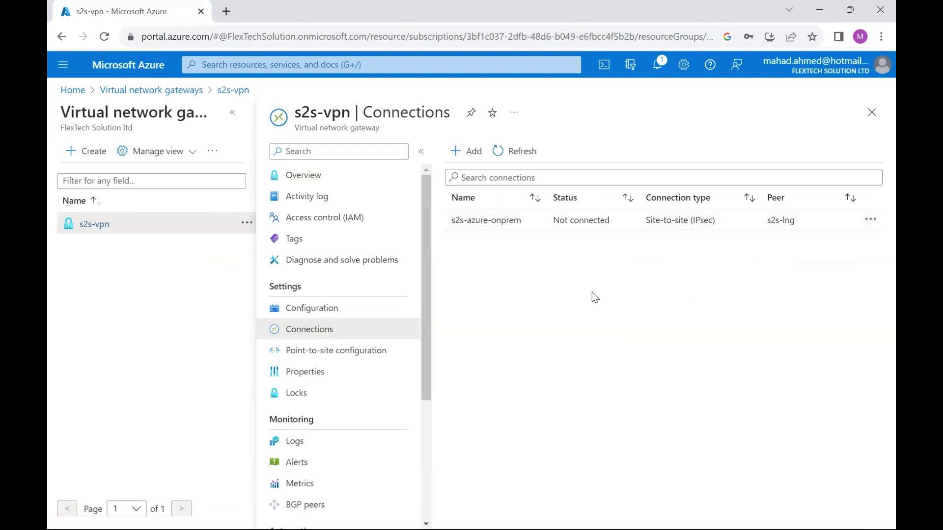
pyautogui.click(819, 10)
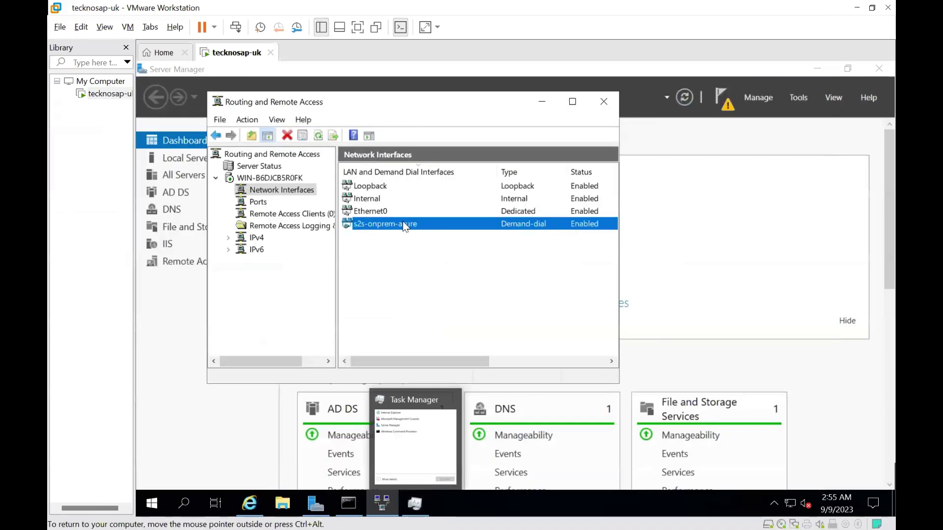
# Run Connect on the s2s-onprem-azure demand-dial interface under Network Interfaces
pyautogui.rightClick(405, 226)
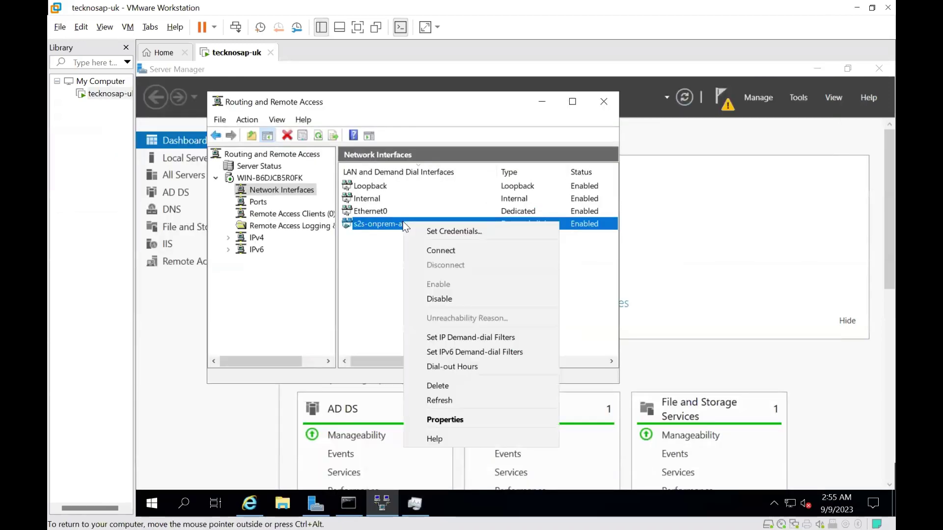
pyautogui.click(435, 248)
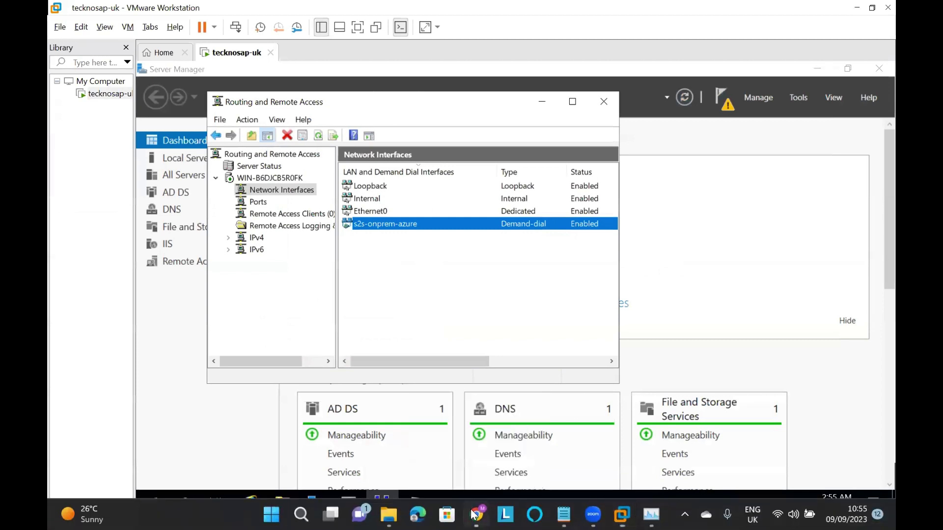
pyautogui.click(474, 514)
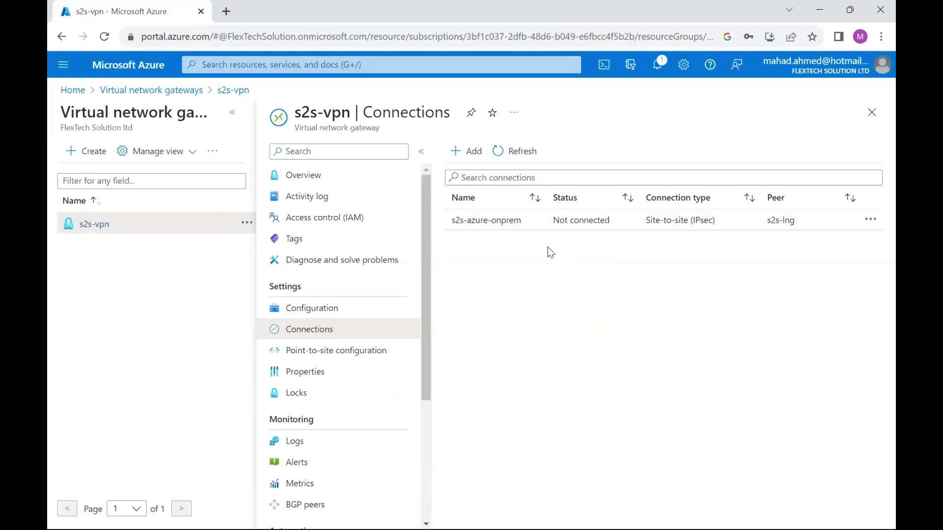
# Refresh the s2s-vpn Connections page until s2s-azure-onprem changes from Not connected to Connected
pyautogui.moveTo(552, 222); pyautogui.dragTo(612, 221)
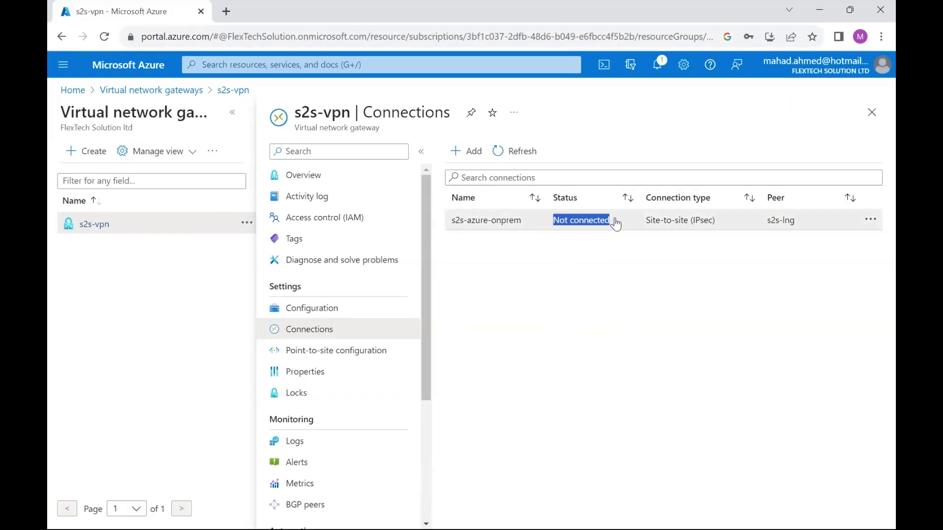
pyautogui.click(597, 273)
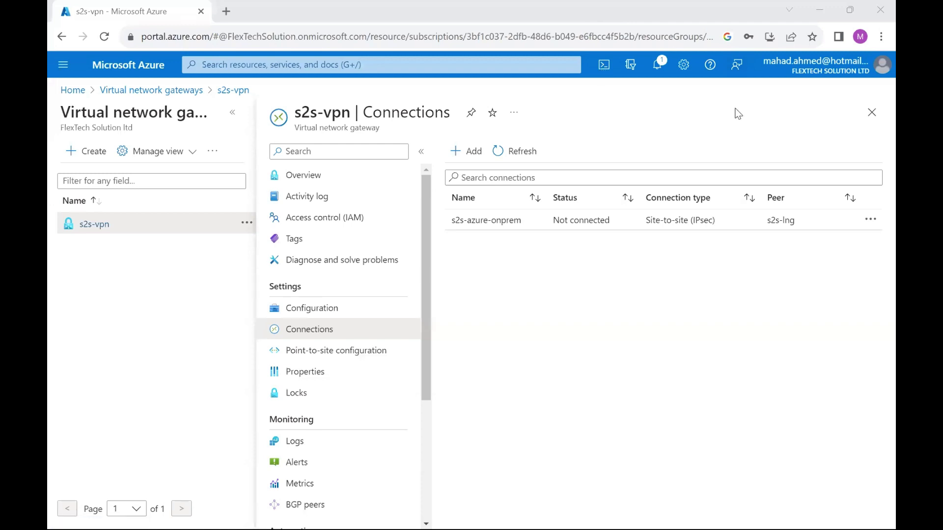
pyautogui.click(709, 179)
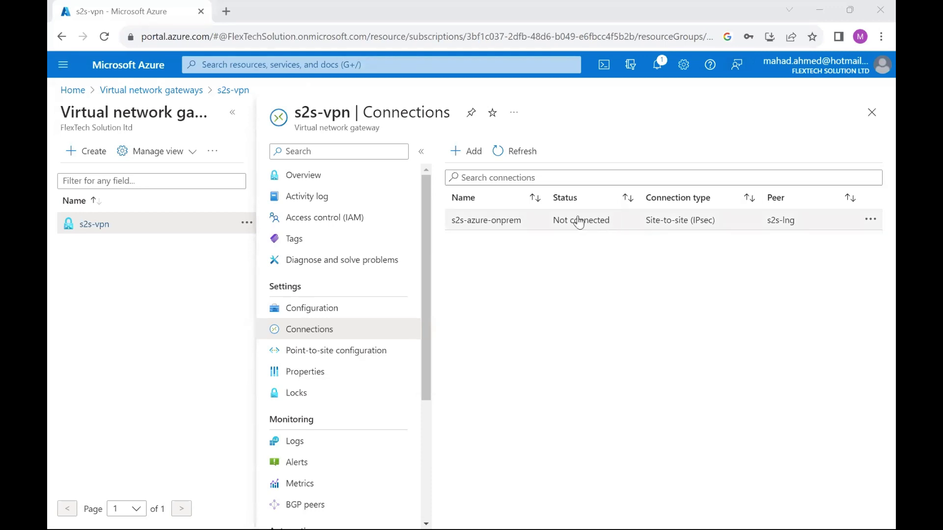
pyautogui.click(528, 151)
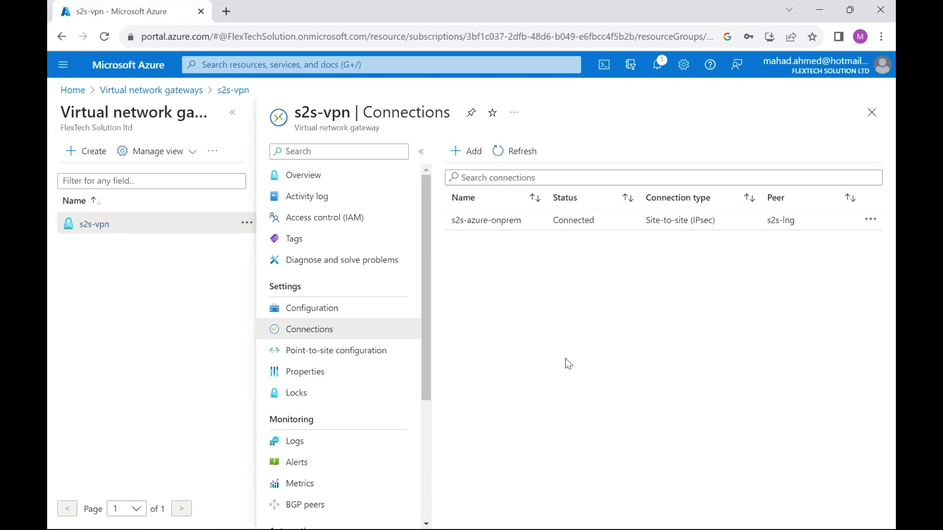
pyautogui.moveTo(545, 227); pyautogui.dragTo(600, 226)
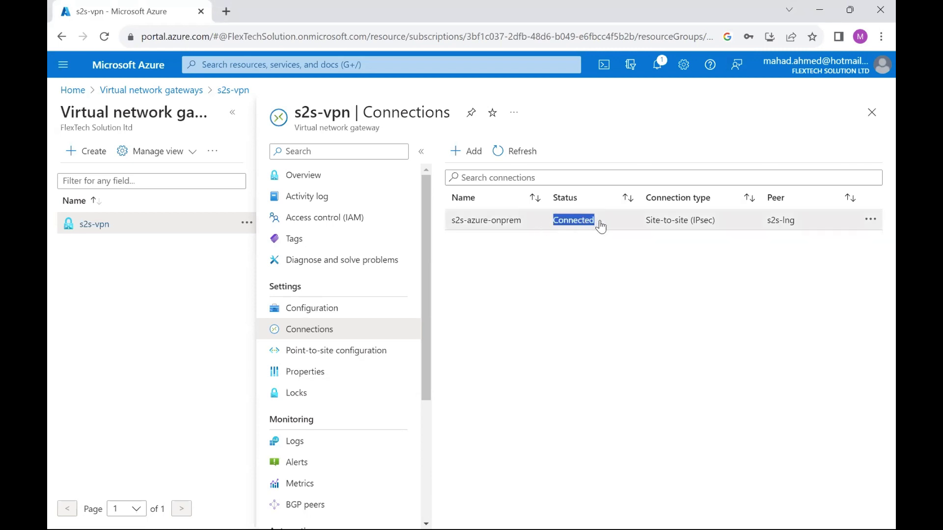
pyautogui.click(574, 282)
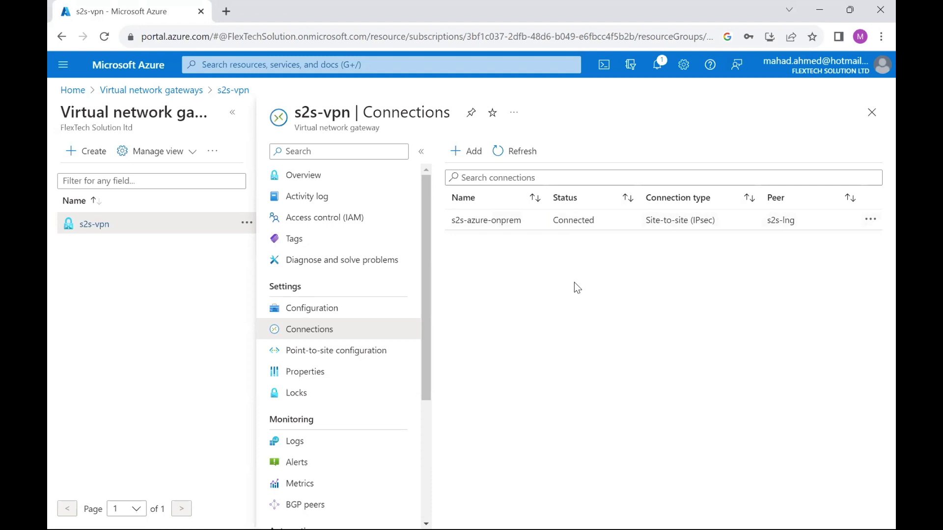
pyautogui.moveTo(549, 221); pyautogui.dragTo(610, 220)
# Look up s2s-test-vm's private IP 10.0.0.4 on its Connect page, then switch to the on-prem server VM
pyautogui.click(396, 65)
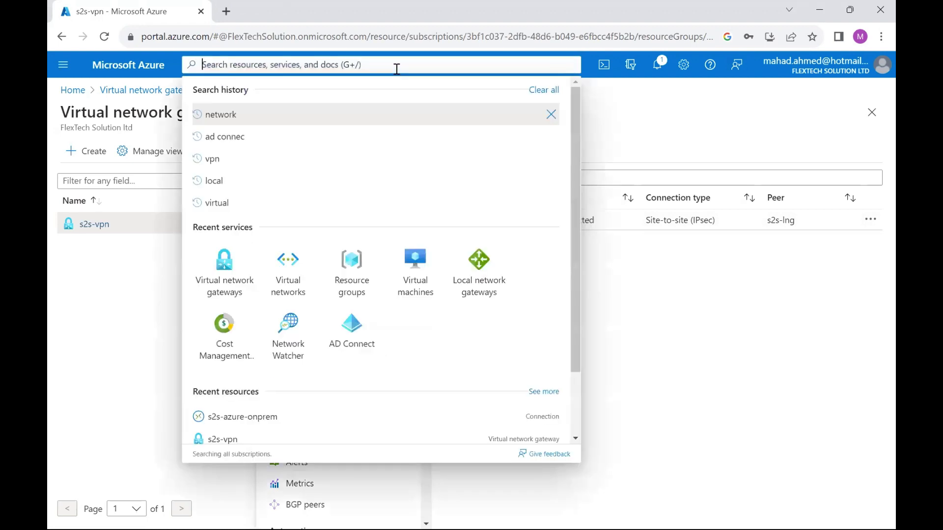
pyautogui.click(422, 253)
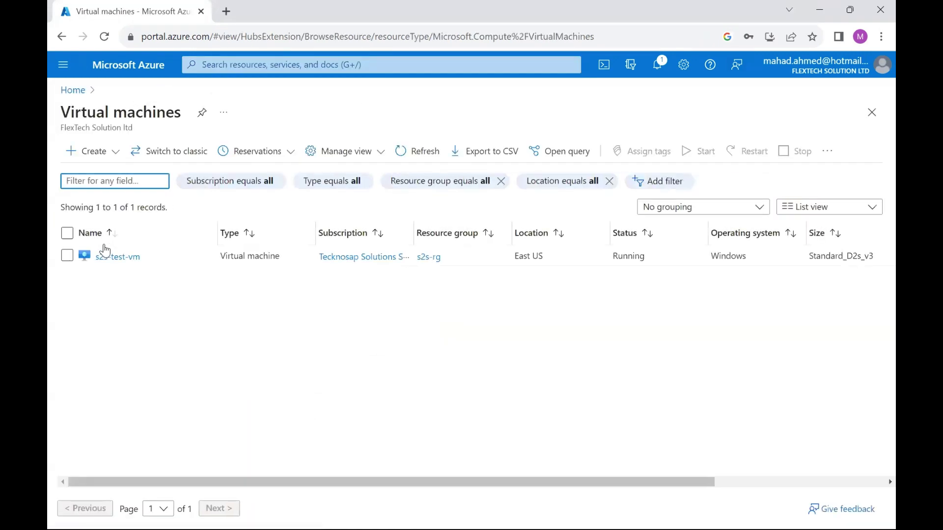
pyautogui.click(109, 257)
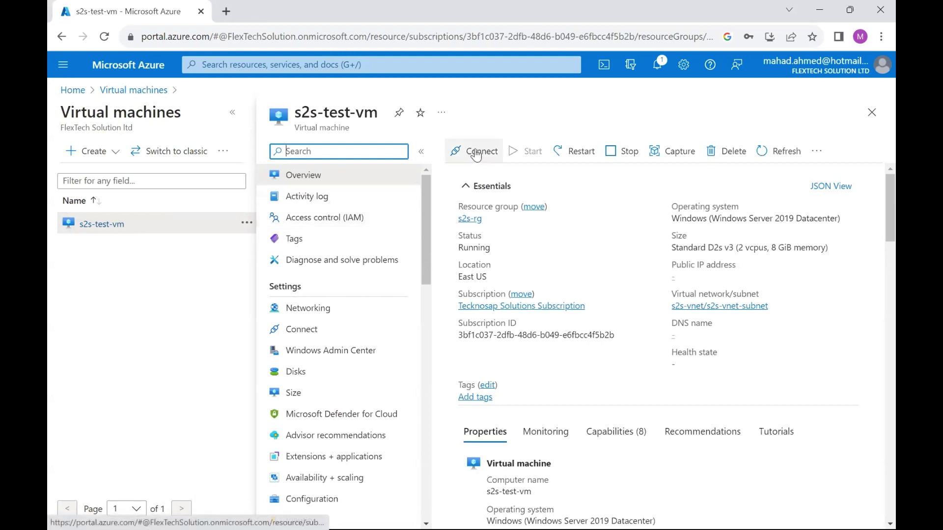
pyautogui.click(475, 151)
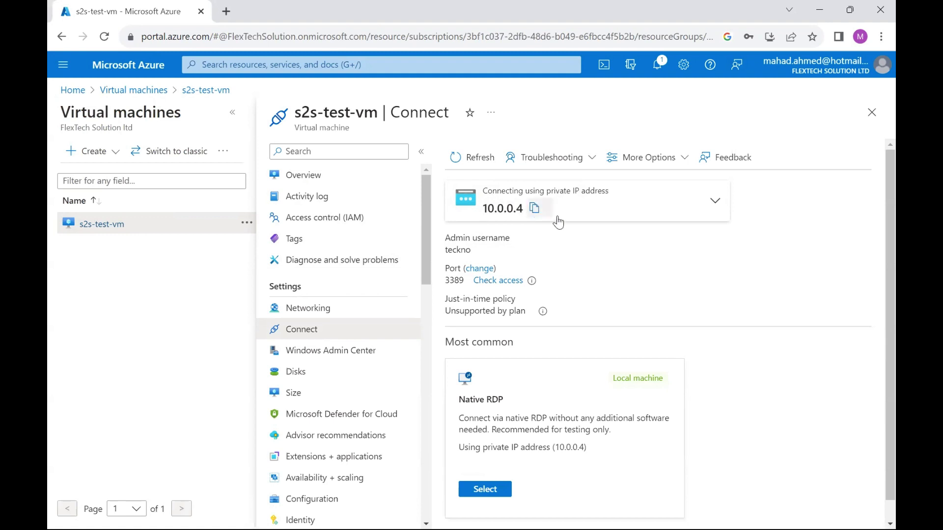
pyautogui.moveTo(620, 513)
pyautogui.click(666, 446)
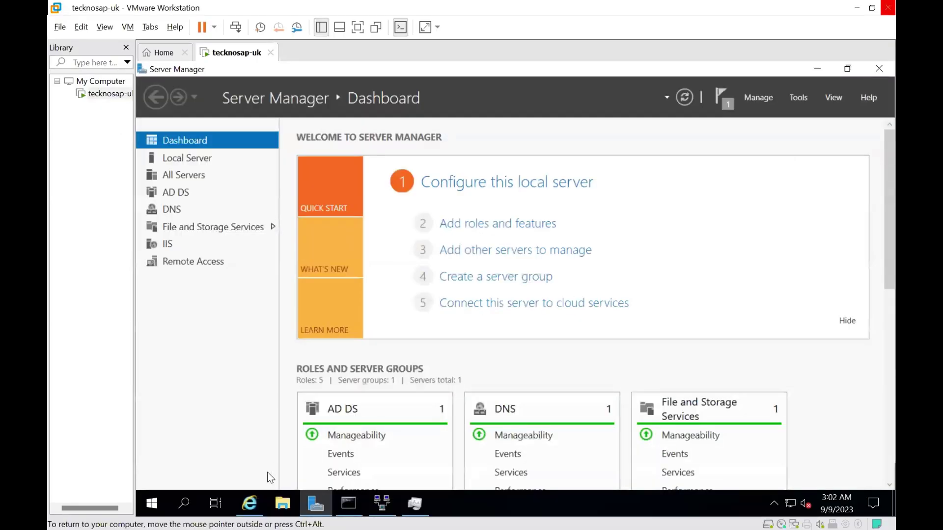
# Launch Remote Desktop Connection from the on-prem server and connect to 10.0.0.4
pyautogui.click(183, 501)
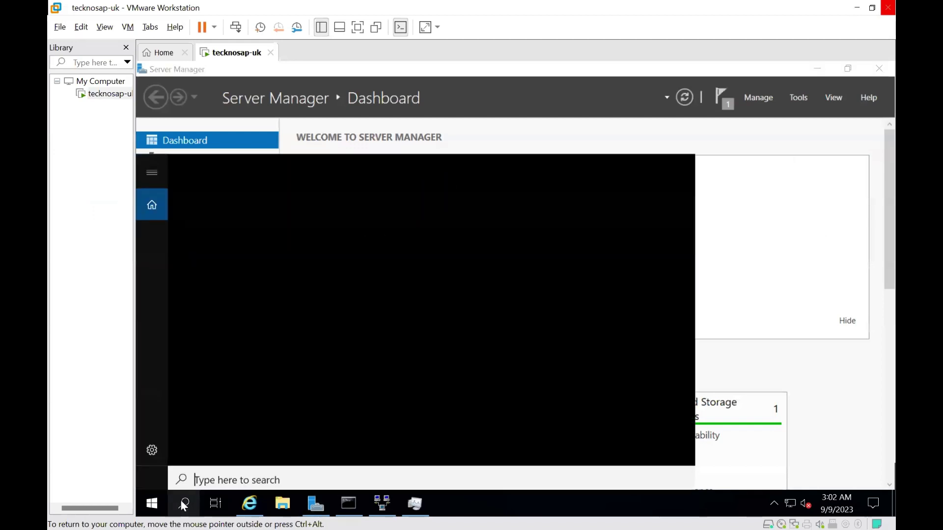
pyautogui.write('r')
pyautogui.press('BackSpace')
pyautogui.write('rdp')
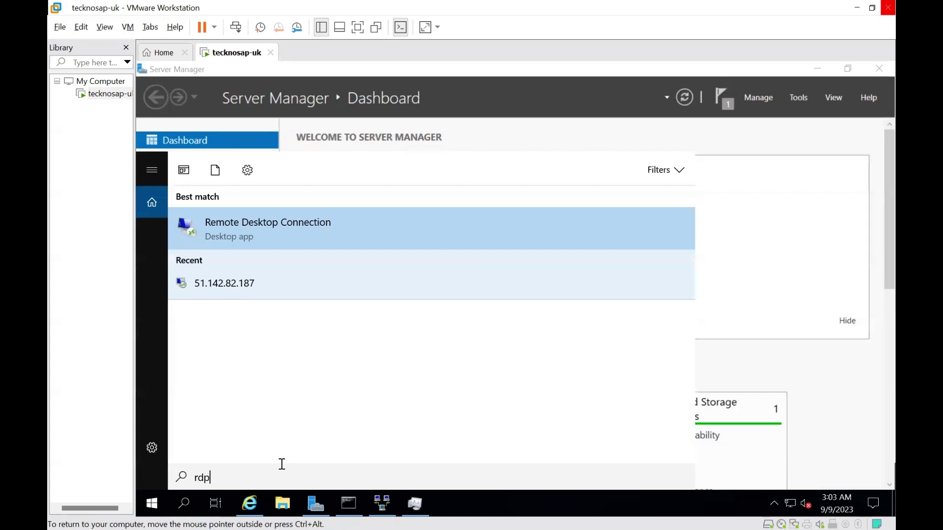
pyautogui.click(277, 230)
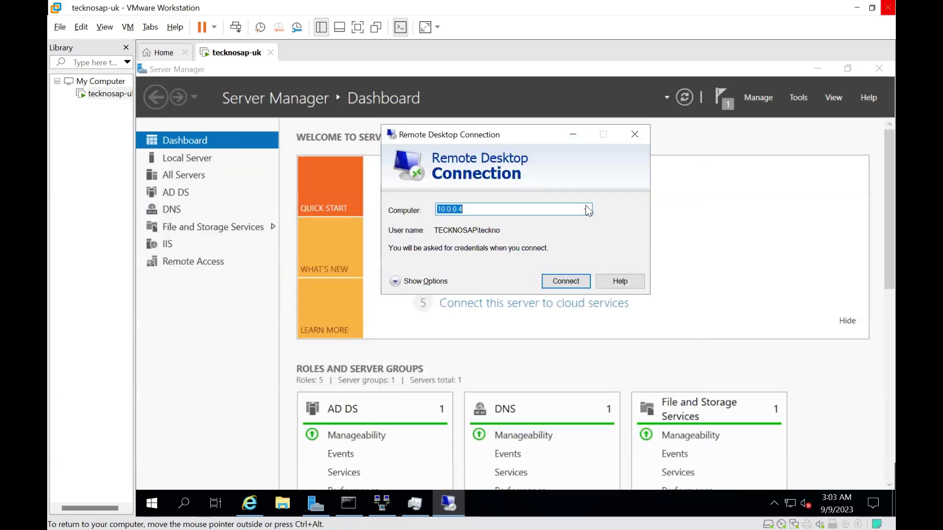
pyautogui.click(559, 282)
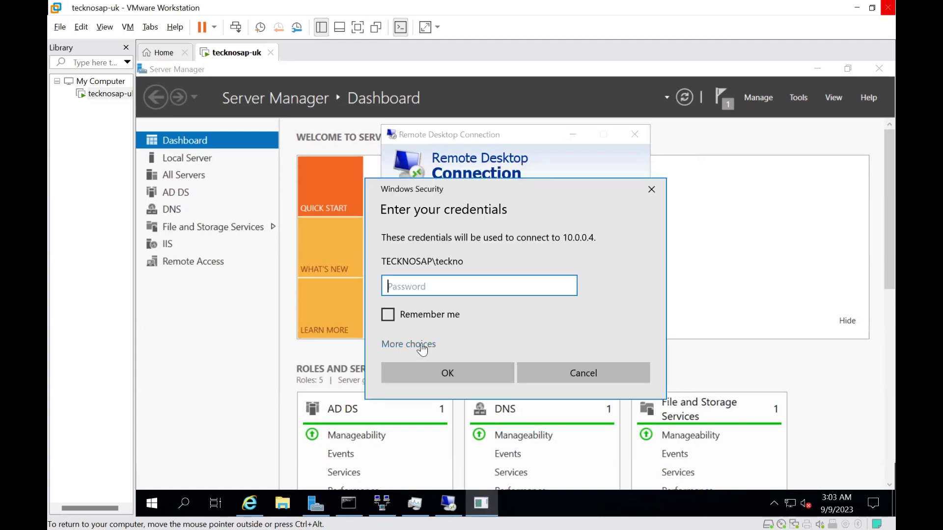
# Sign in with a different account's username and password, and accept the unverified certificate
pyautogui.click(418, 345)
pyautogui.click(498, 410)
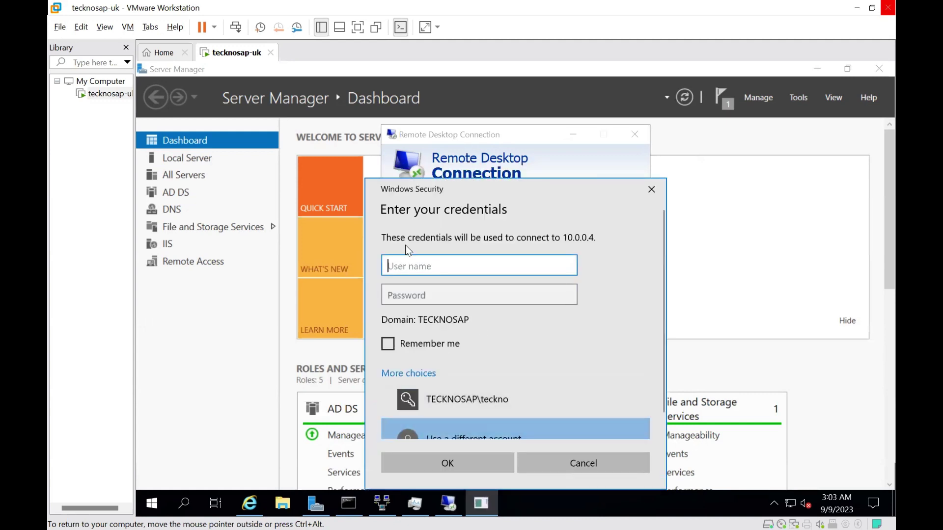
pyautogui.write('teckno')
pyautogui.click(399, 293)
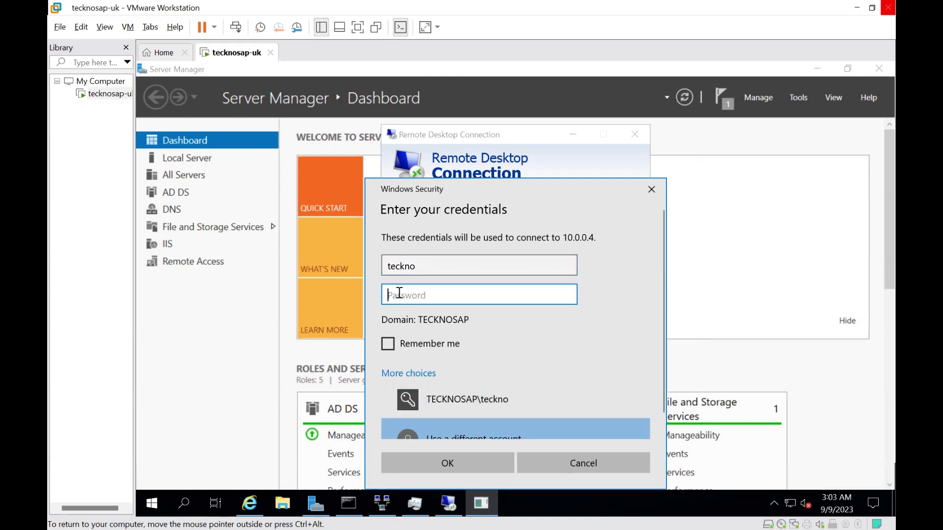
pyautogui.write('******')
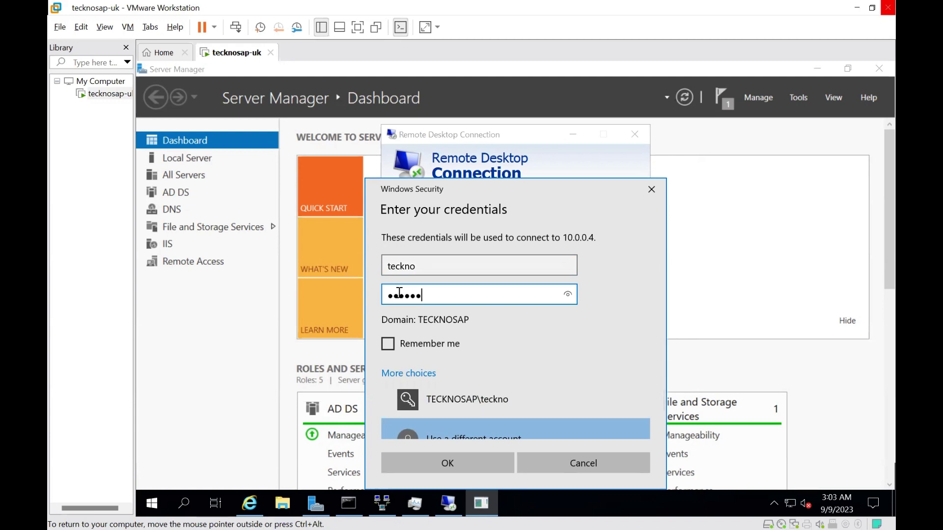
pyautogui.write('******')
pyautogui.click(431, 461)
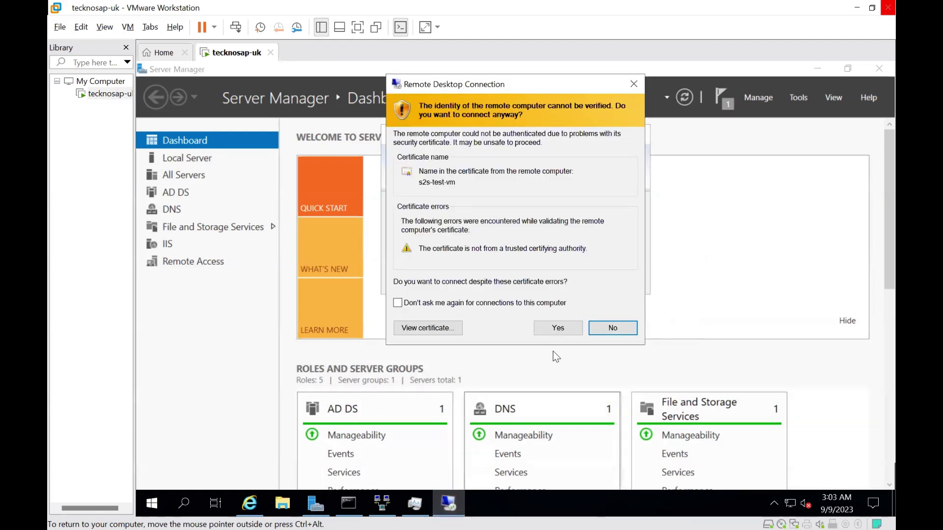
pyautogui.click(559, 326)
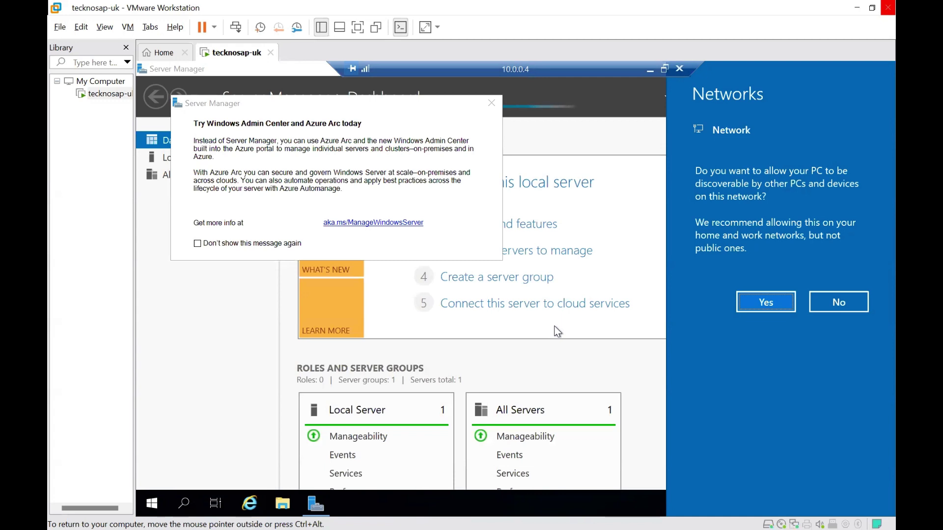
# Allow network discovery in the remote session, dismiss the Azure Arc message, and open Command Prompt
pyautogui.click(756, 301)
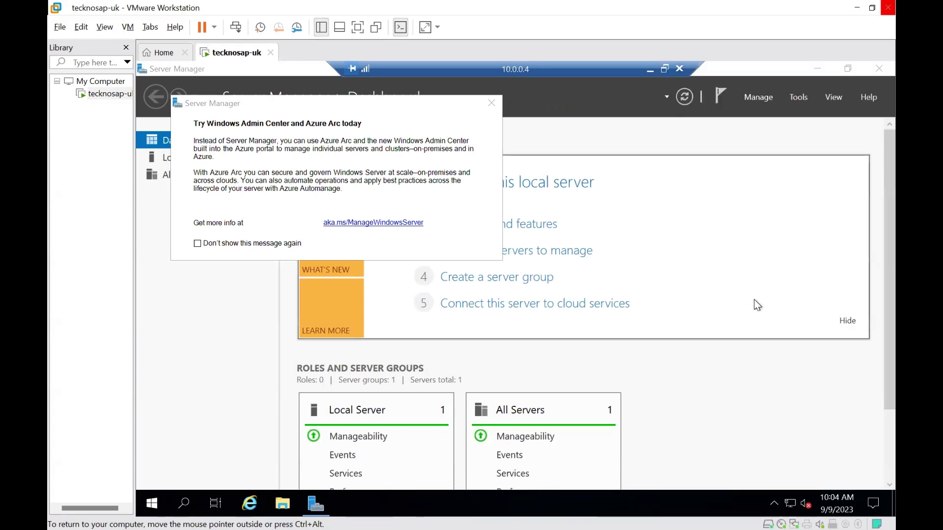
pyautogui.click(491, 103)
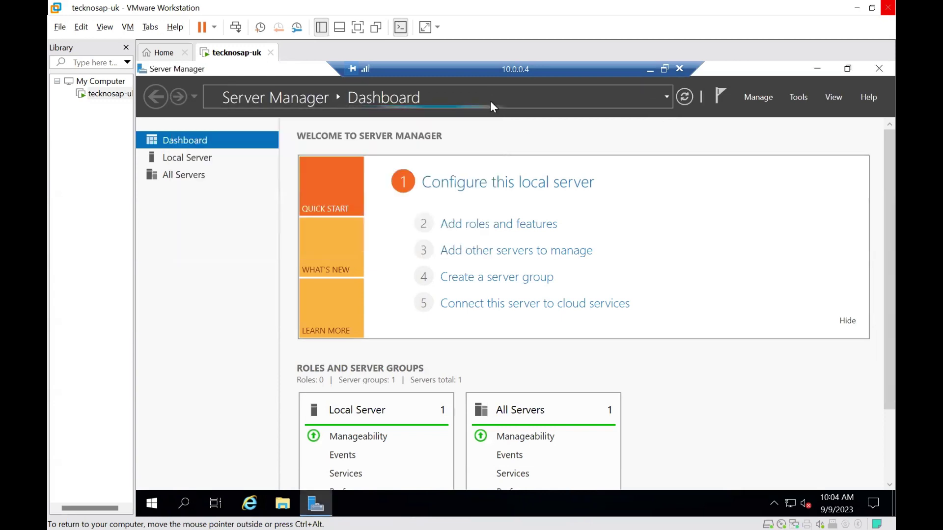
pyautogui.click(184, 505)
pyautogui.write('cmd')
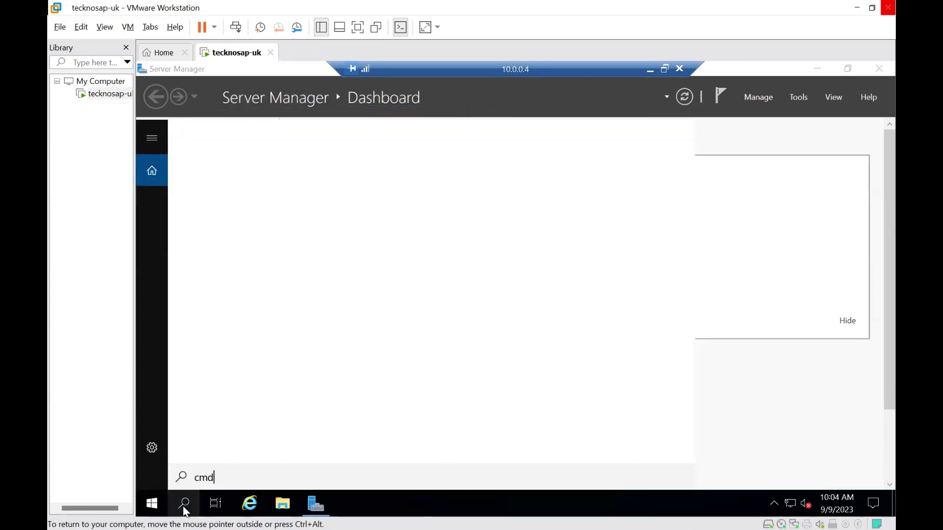
pyautogui.press('BackSpace')
pyautogui.press('BackSpace')
pyautogui.press('BackSpace')
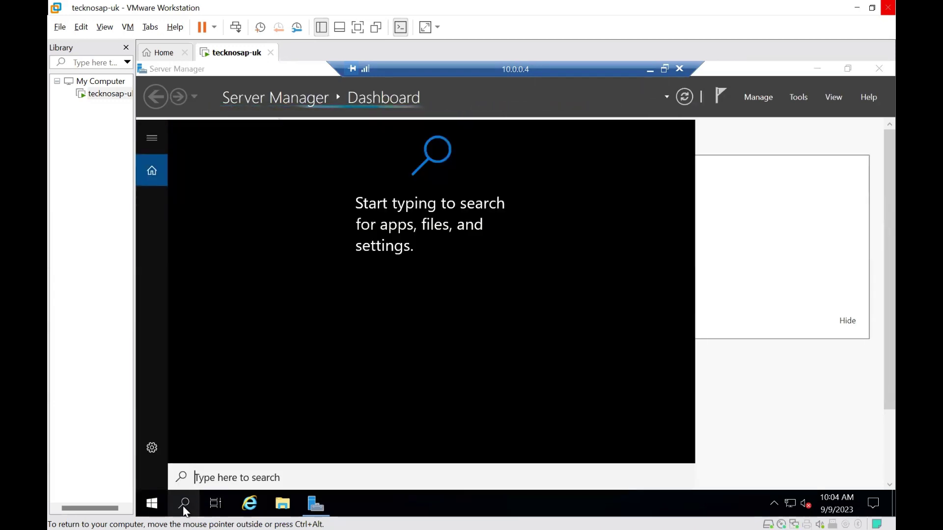
pyautogui.write('cmd')
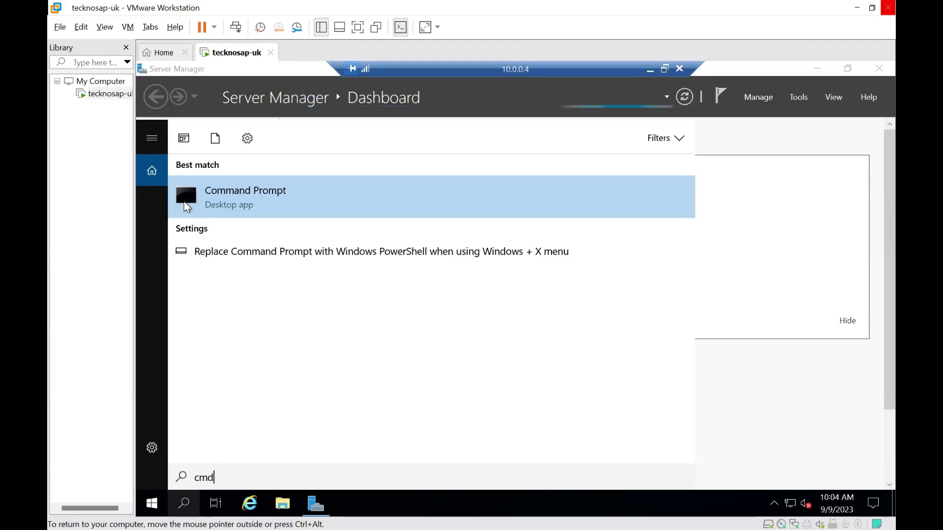
pyautogui.click(243, 187)
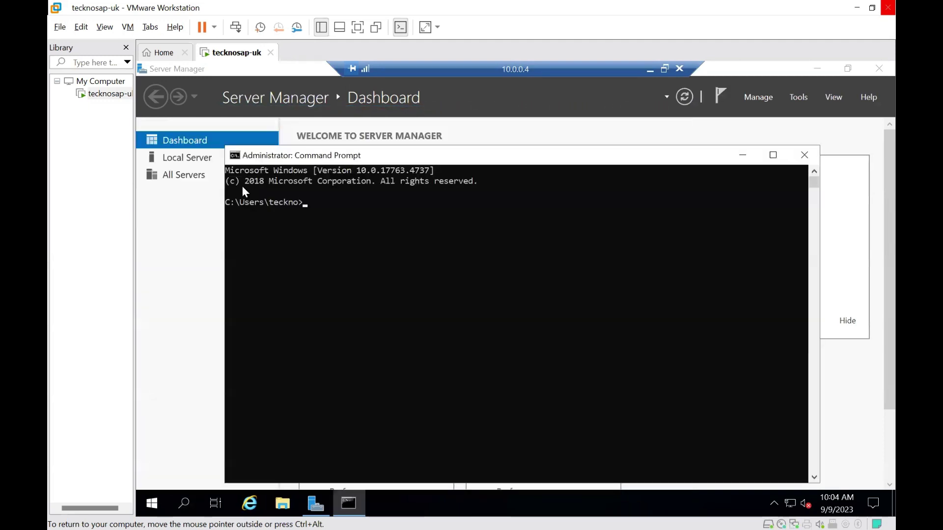
# Run ipconfig to confirm IPv4 address 10.0.0.4, then show the on-prem server's Local Server properties
pyautogui.write('ipconfig')
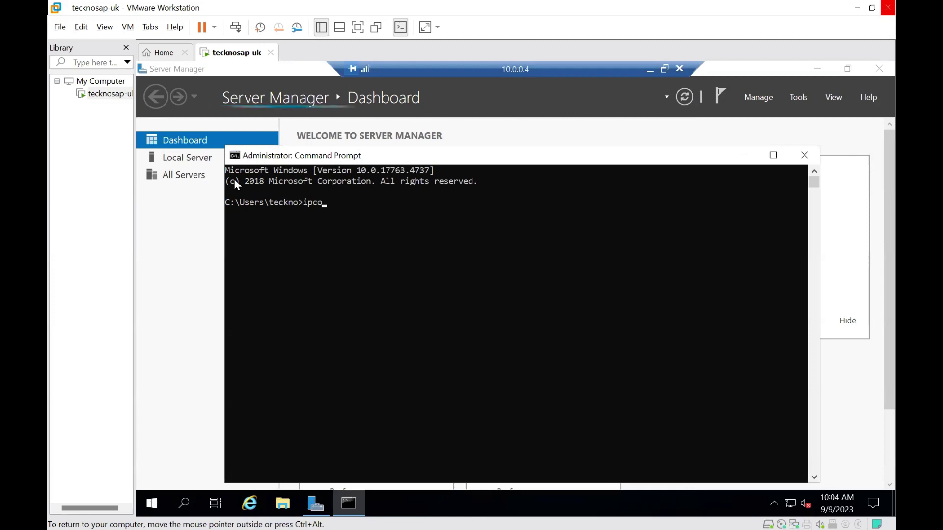
pyautogui.press('Return')
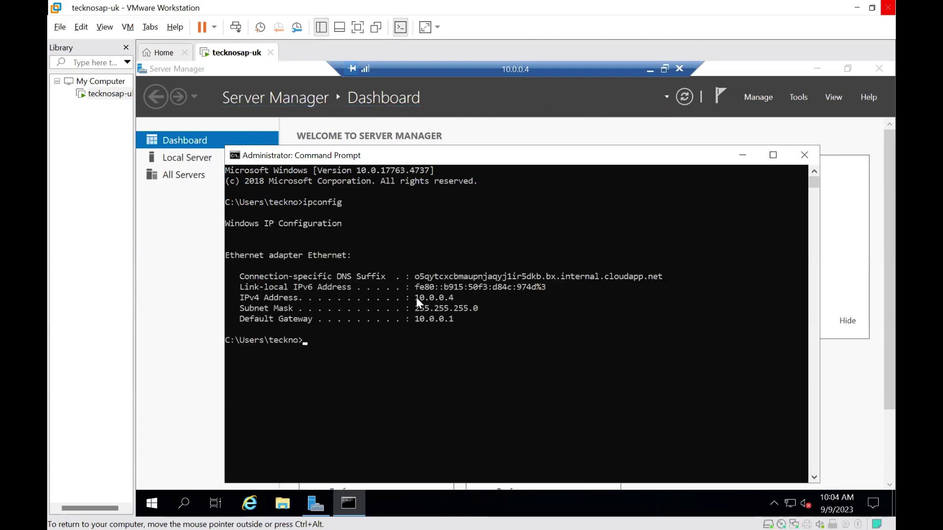
pyautogui.moveTo(461, 297); pyautogui.dragTo(408, 300)
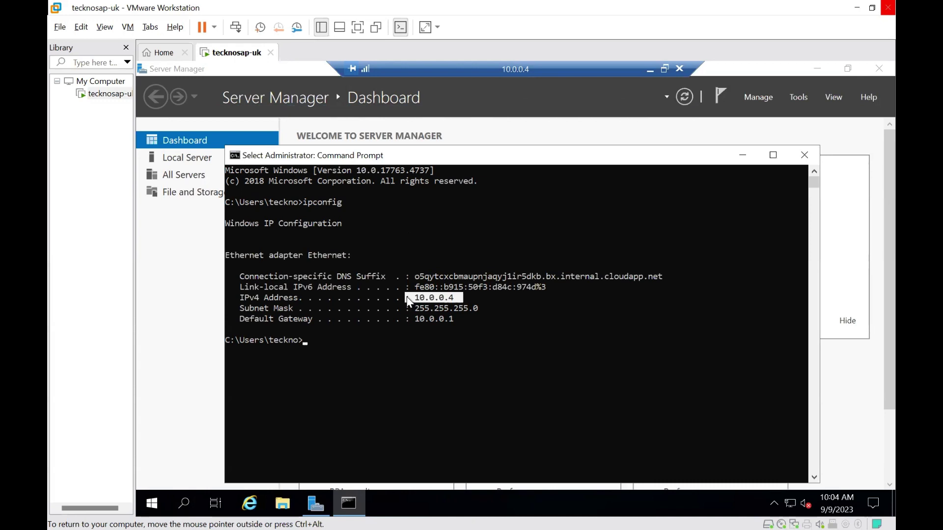
pyautogui.click(461, 301)
pyautogui.moveTo(460, 300); pyautogui.dragTo(414, 300)
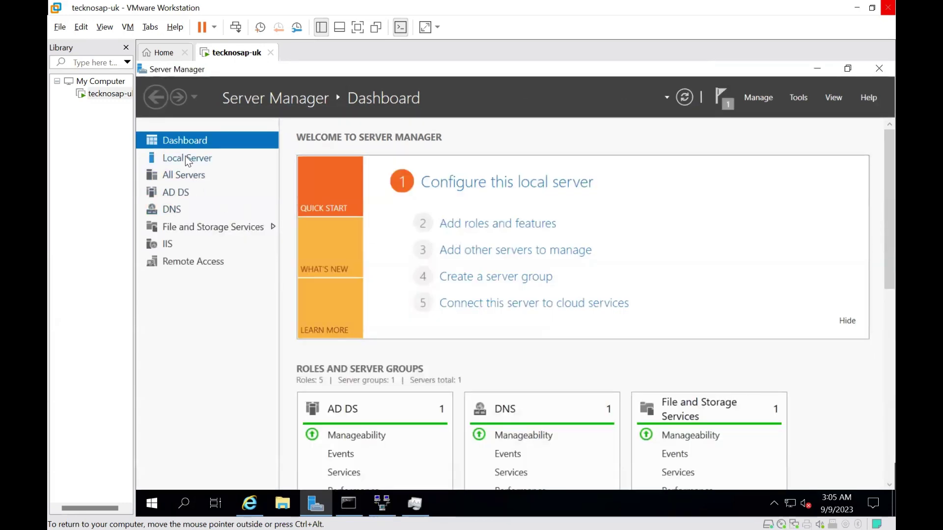
pyautogui.click(187, 158)
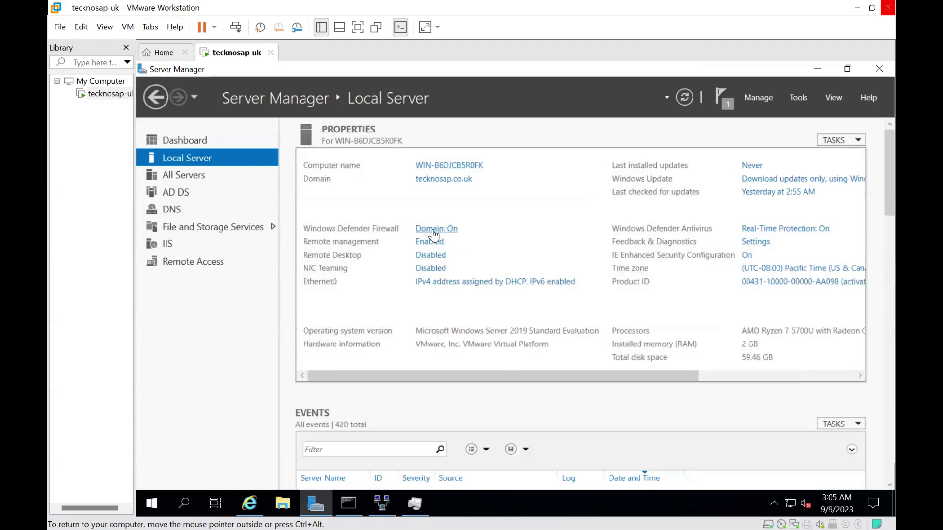
# Switch off the Private and Public network Windows Defender Firewalls, then return to the remote session
pyautogui.click(434, 229)
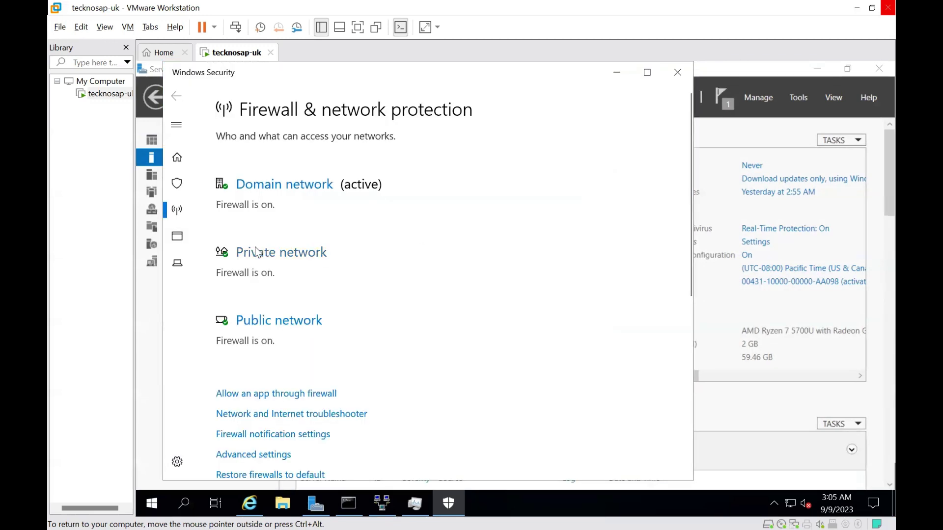
pyautogui.click(259, 251)
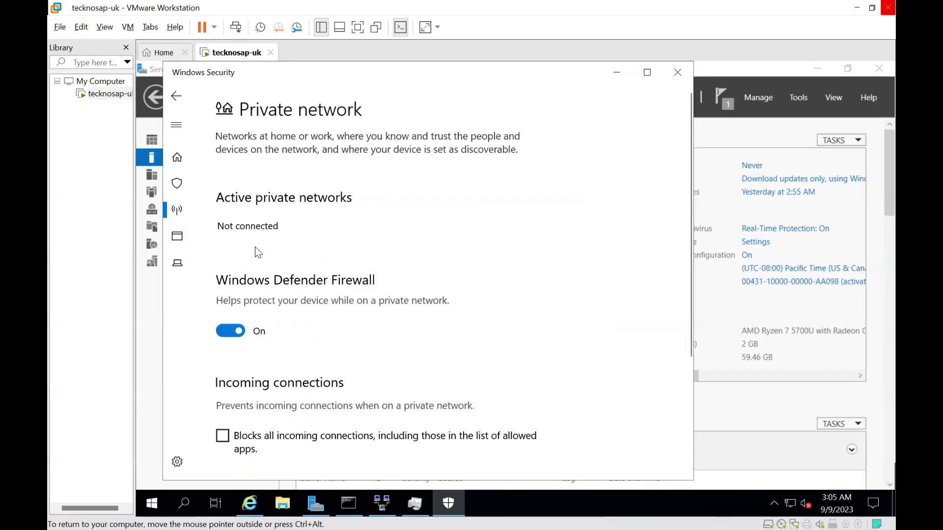
pyautogui.click(233, 330)
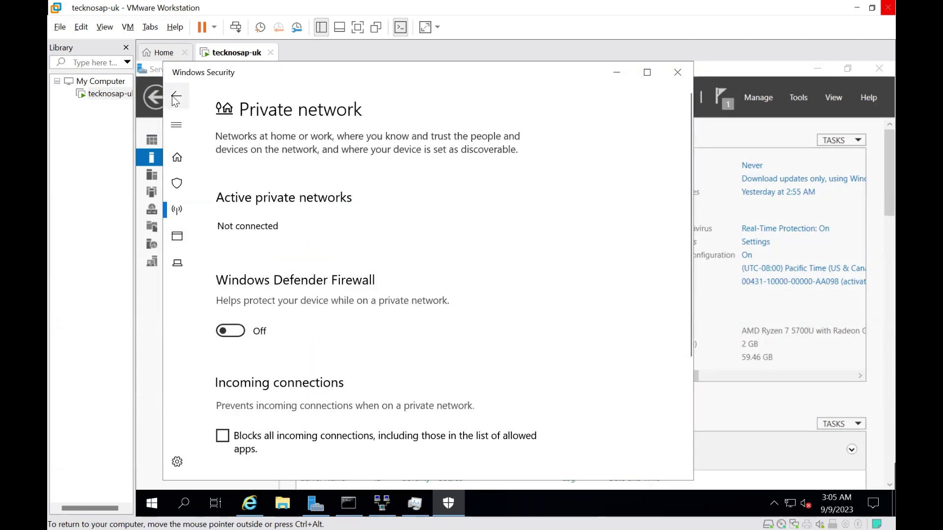
pyautogui.click(176, 98)
pyautogui.click(270, 368)
pyautogui.click(248, 331)
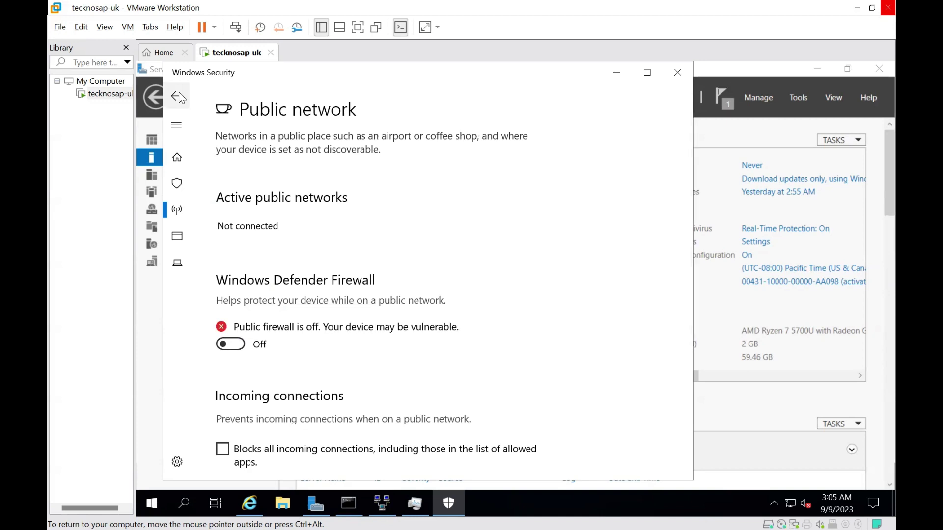
pyautogui.click(770, 423)
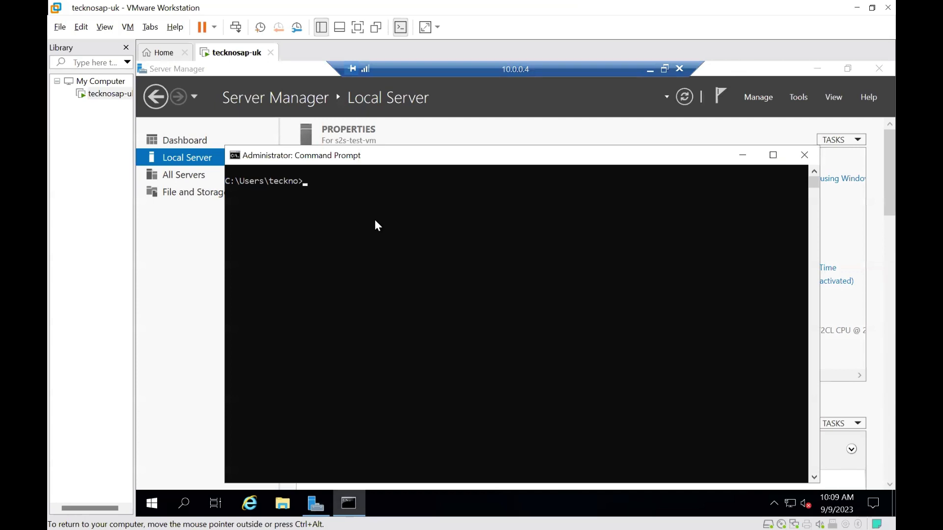
# Run tracert 192.168.159.173 from the Azure VM's Command Prompt
pyautogui.write('tracert')
pyautogui.write('192.168.159.173')
pyautogui.press('Return')
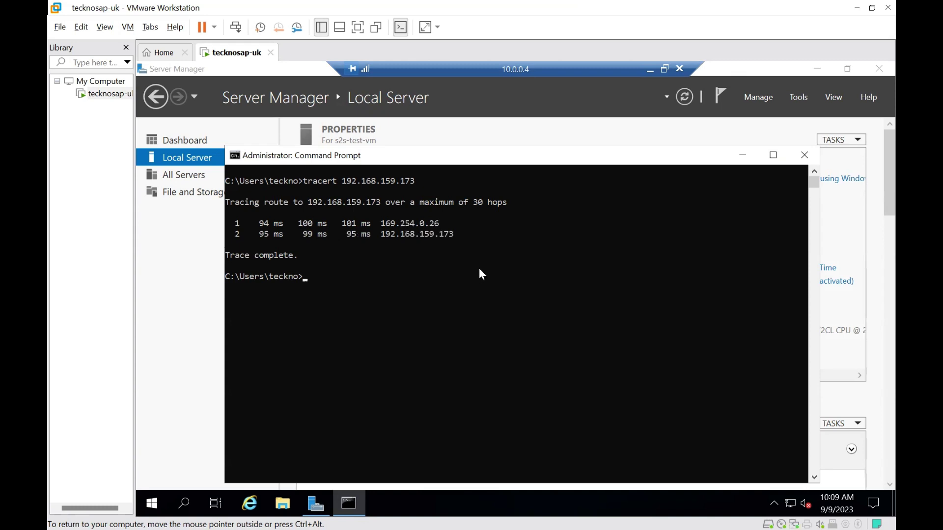
# Ping 192.168.159.173 with 4/4 replies received, then minimize the remote desktop window
pyautogui.write('ping')
pyautogui.write('192.168.159.173')
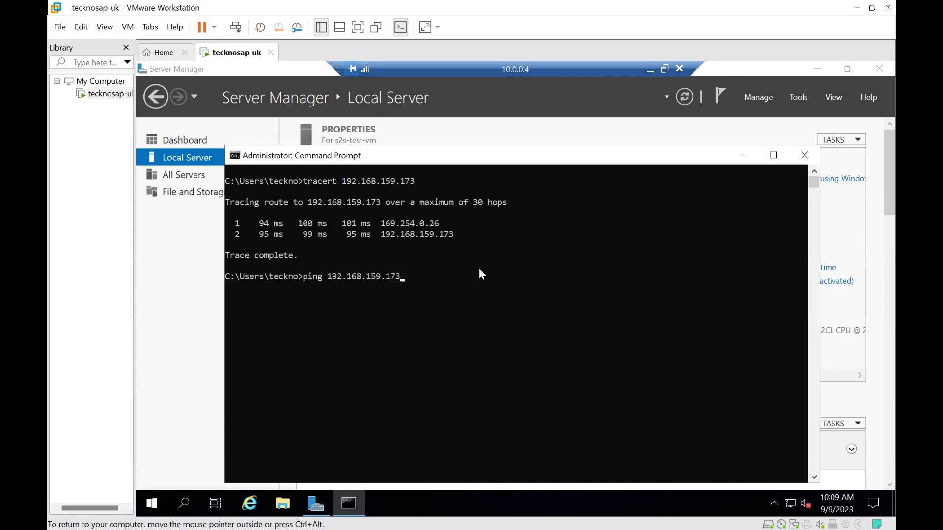
pyautogui.press('Return')
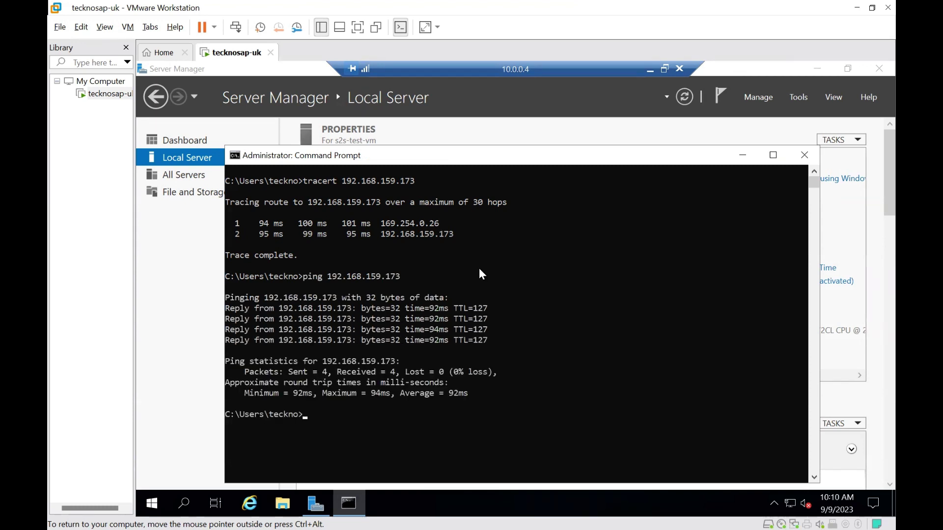
pyautogui.moveTo(332, 414); pyautogui.dragTo(219, 176)
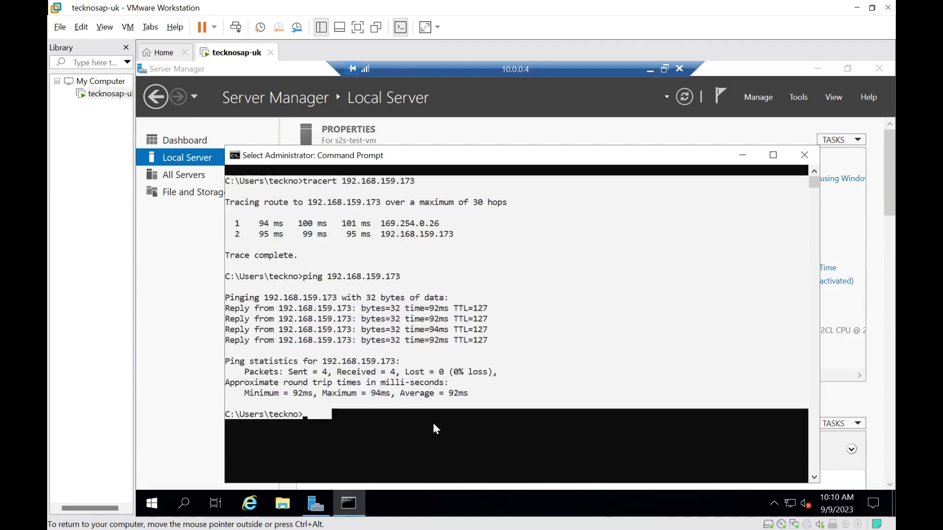
pyautogui.click(432, 424)
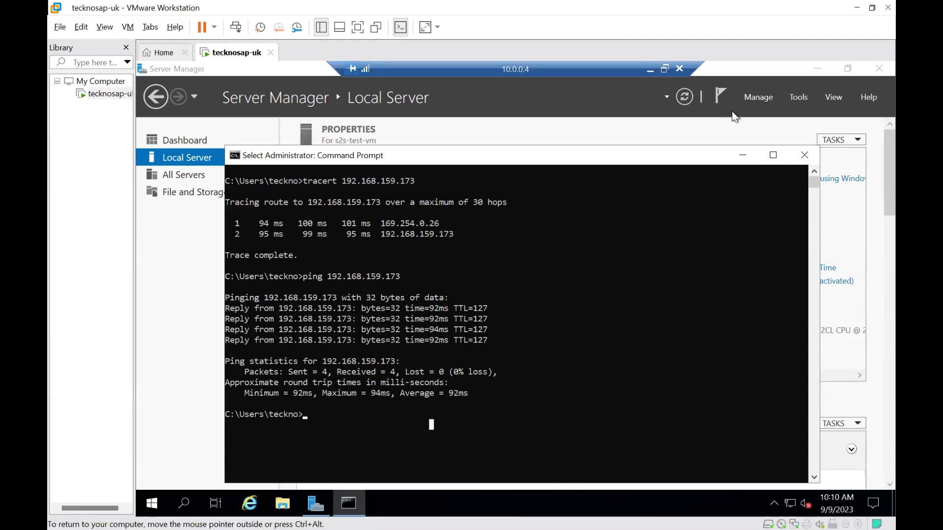
pyautogui.click(649, 70)
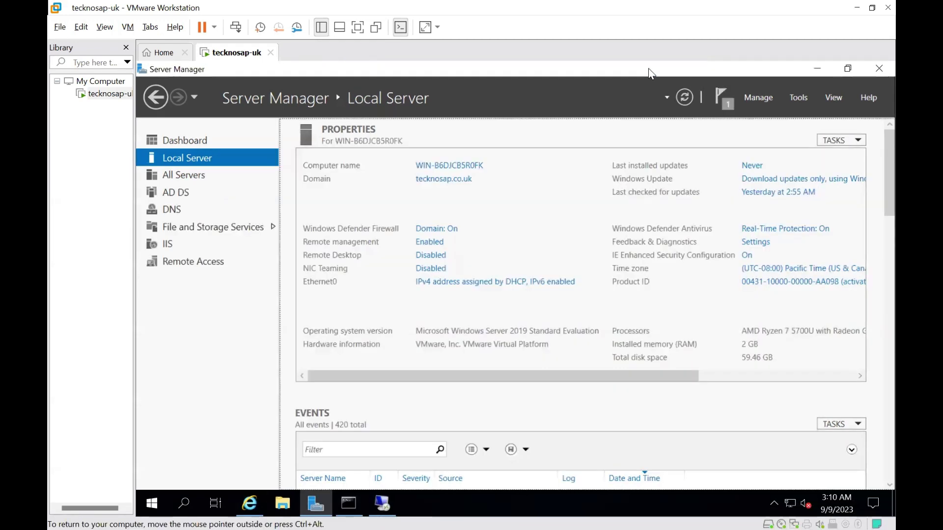
# Ping 10.0.0.4 from the on-prem Command Prompt (4/4 replies, 97ms average) and check s2s-onprem-azure
pyautogui.click(349, 499)
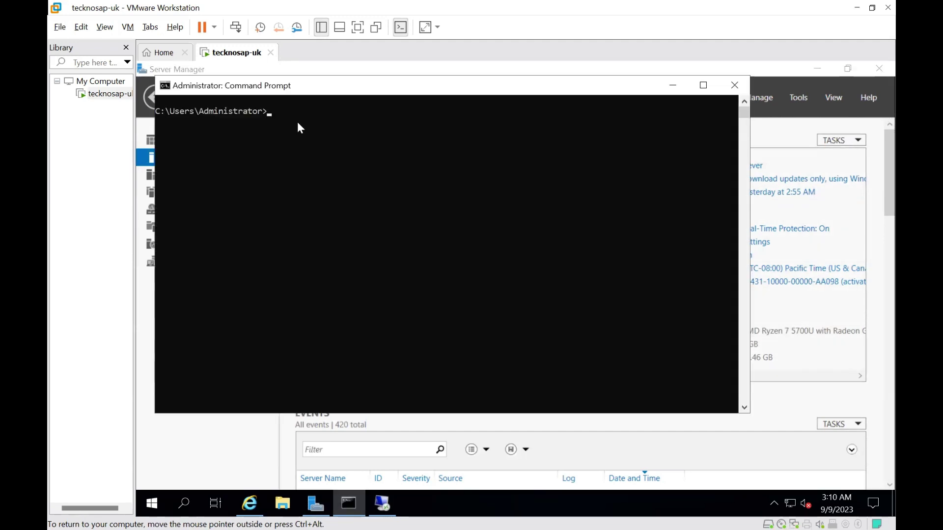
pyautogui.write('ping')
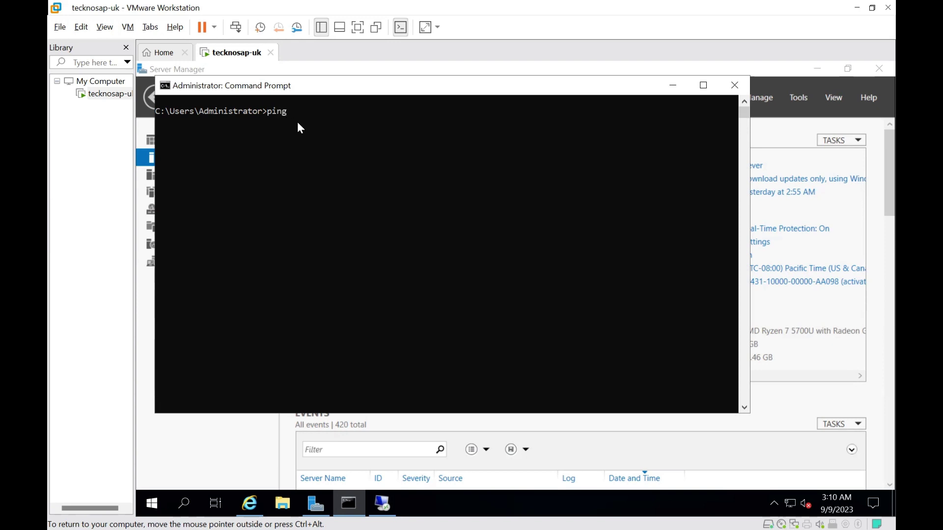
pyautogui.write(' 10.0.0.4')
pyautogui.press('Return')
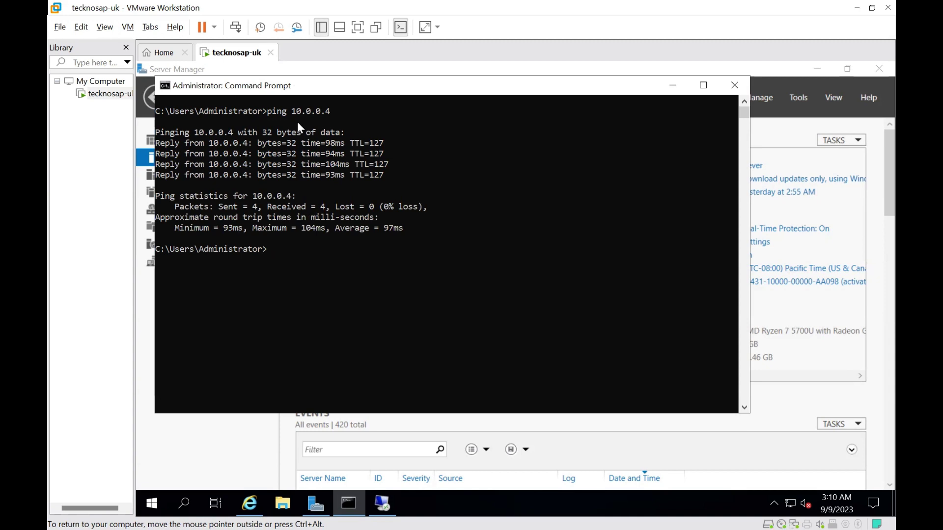
pyautogui.click(788, 504)
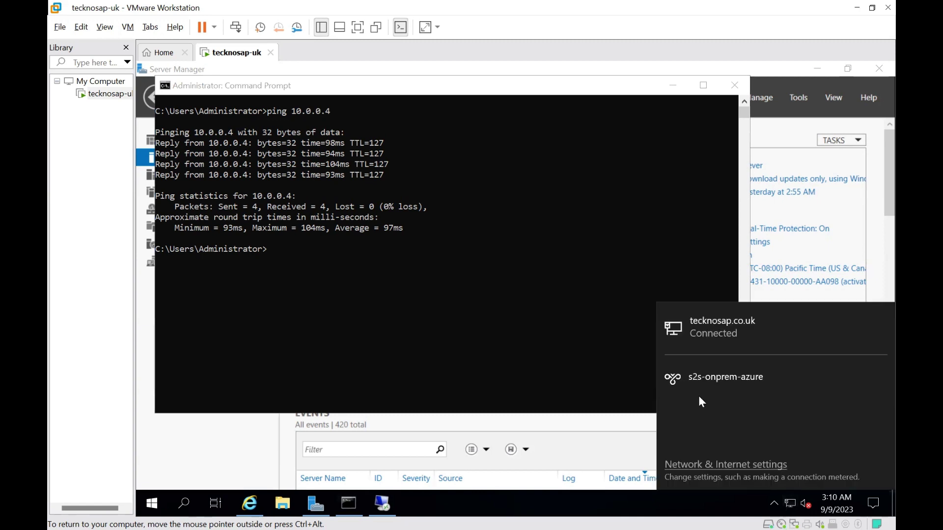
pyautogui.click(495, 325)
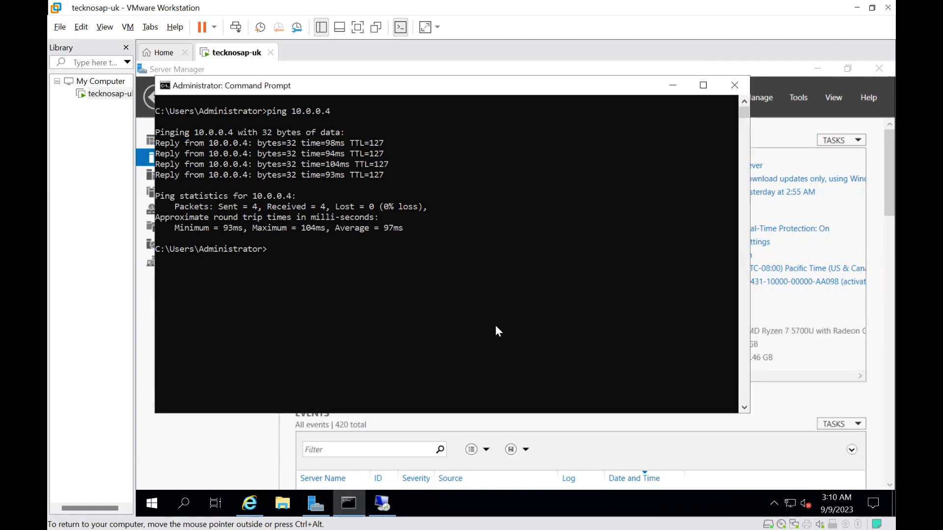